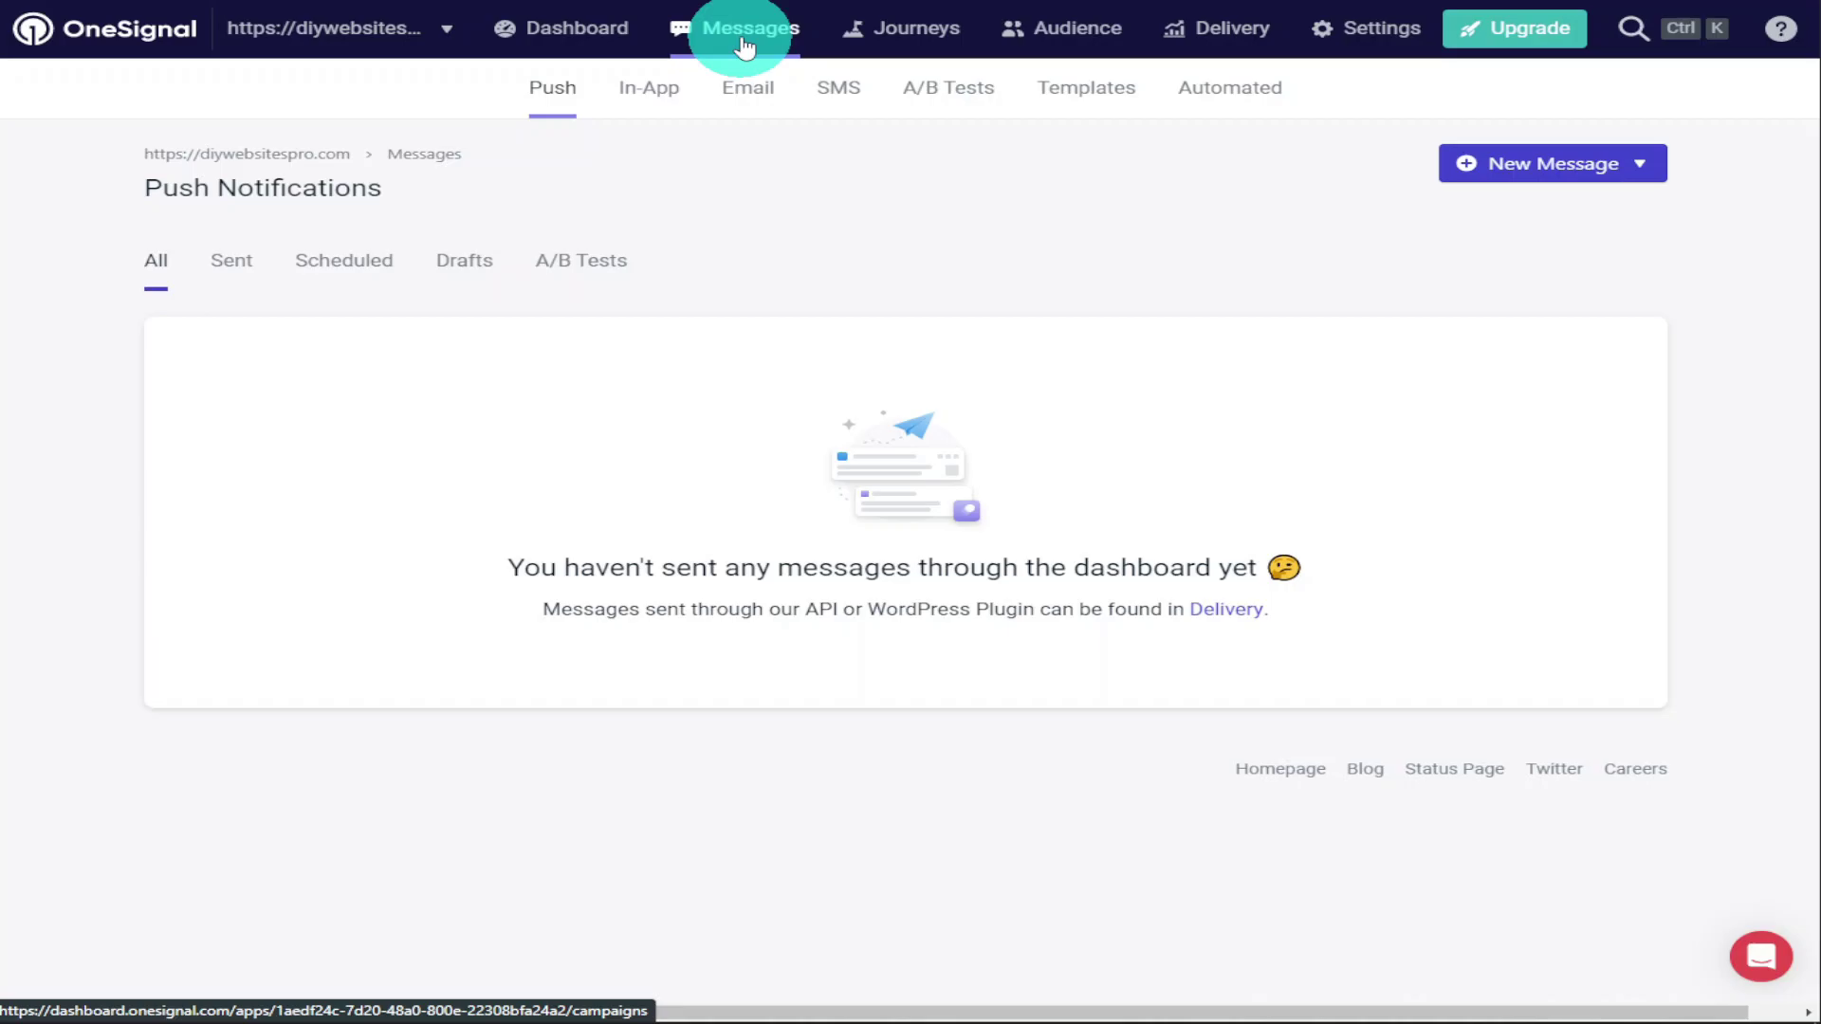
# Go to the OneSignal app's platform settings and activate the Email platform
pyautogui.click(1343, 39)
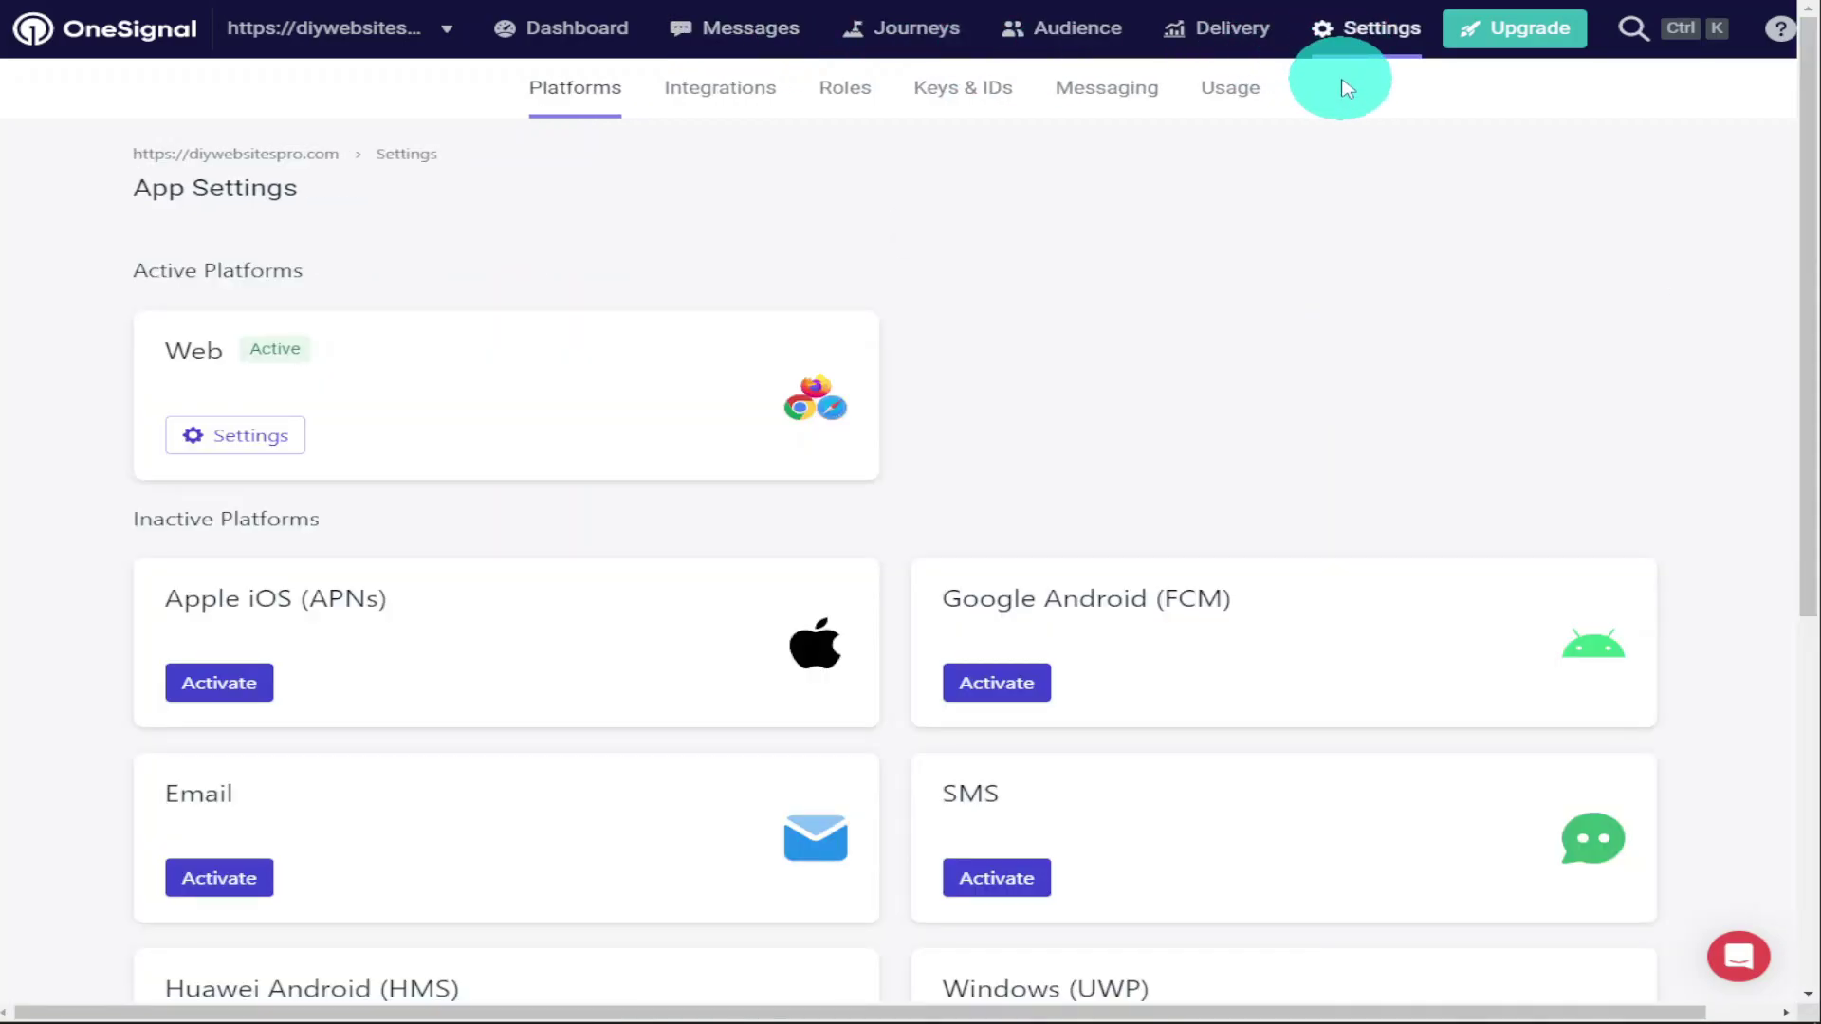
pyautogui.click(254, 872)
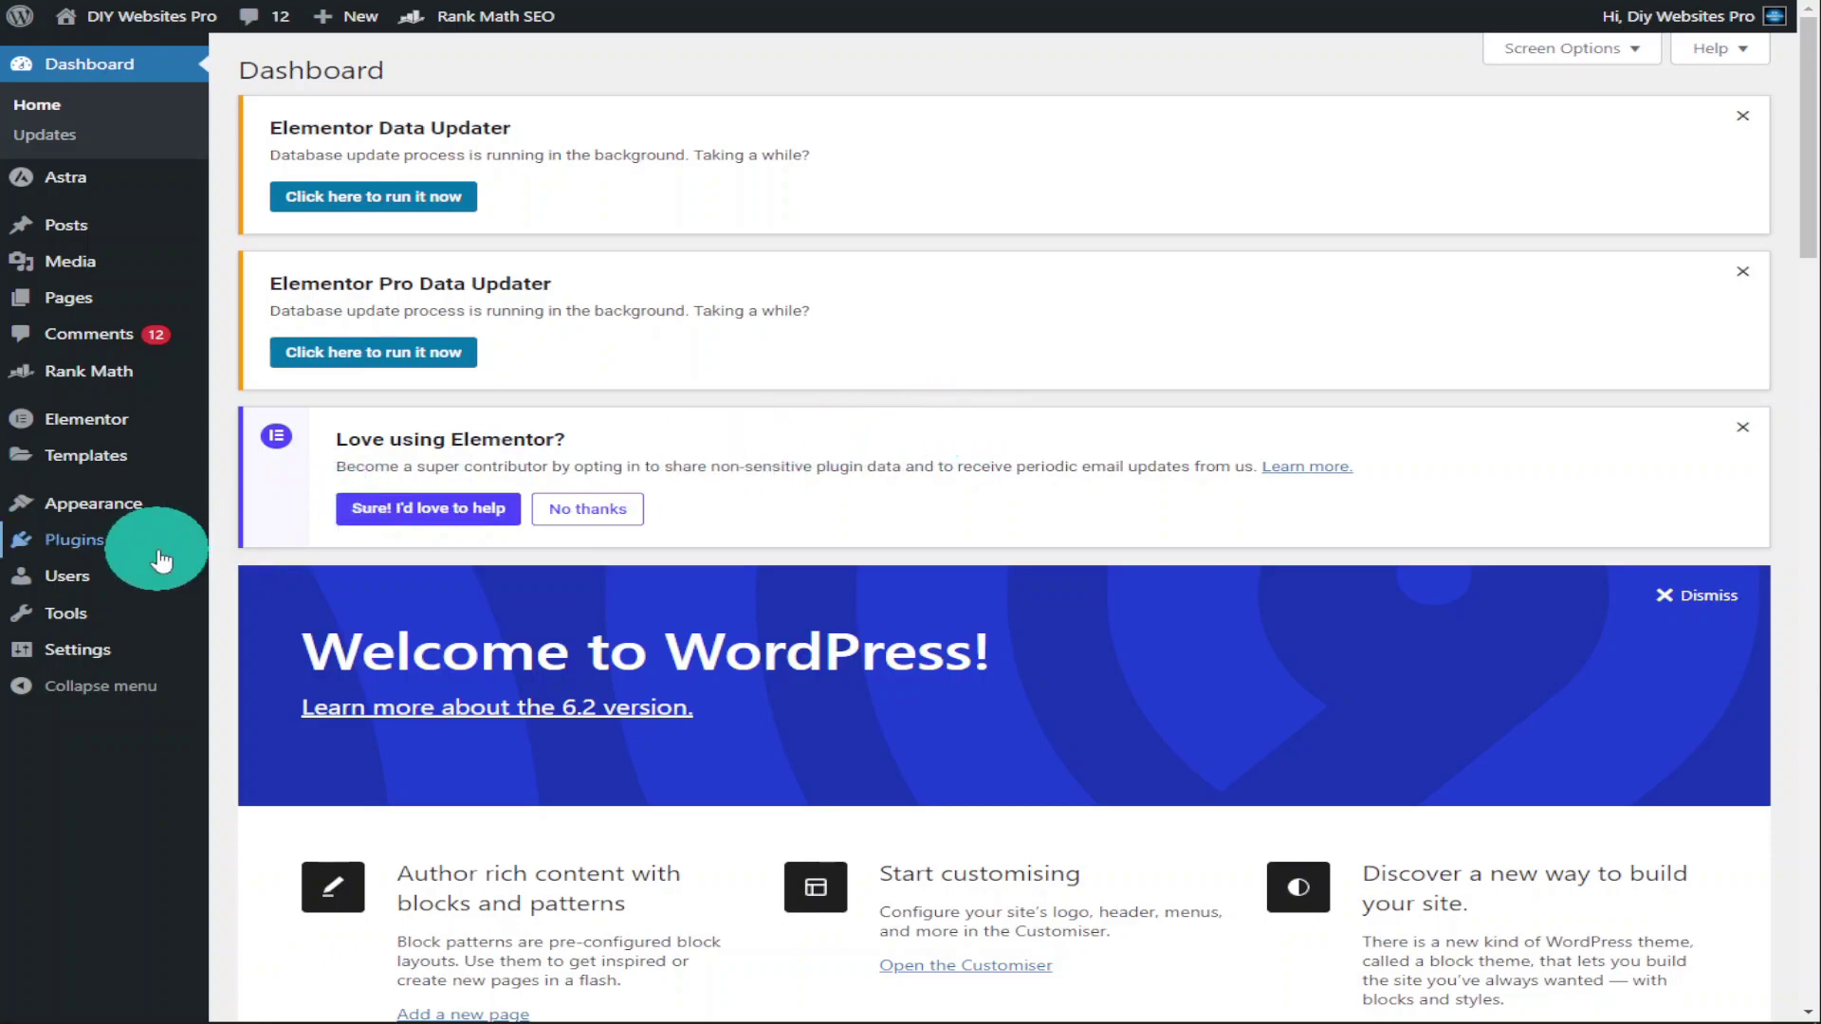
# Search the plugin directory for 'one', then install and activate OneSignal – Web Push Notifications
pyautogui.click(160, 552)
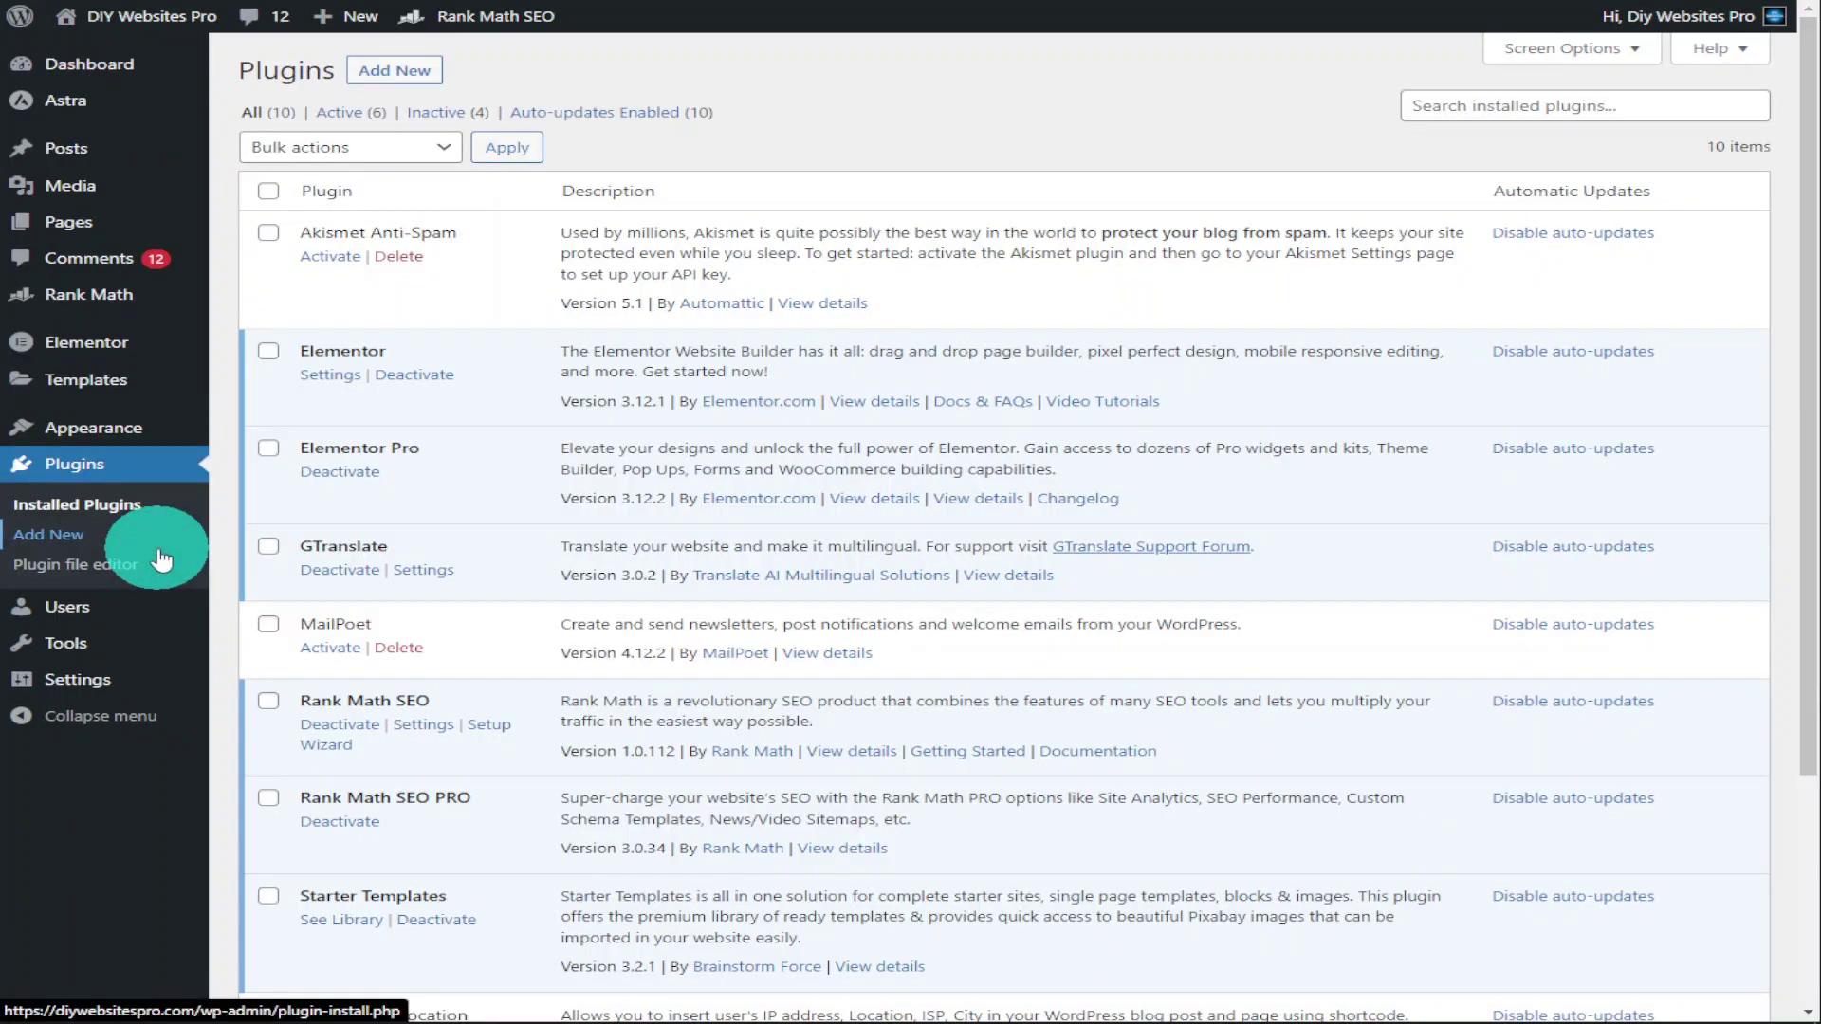
pyautogui.click(428, 88)
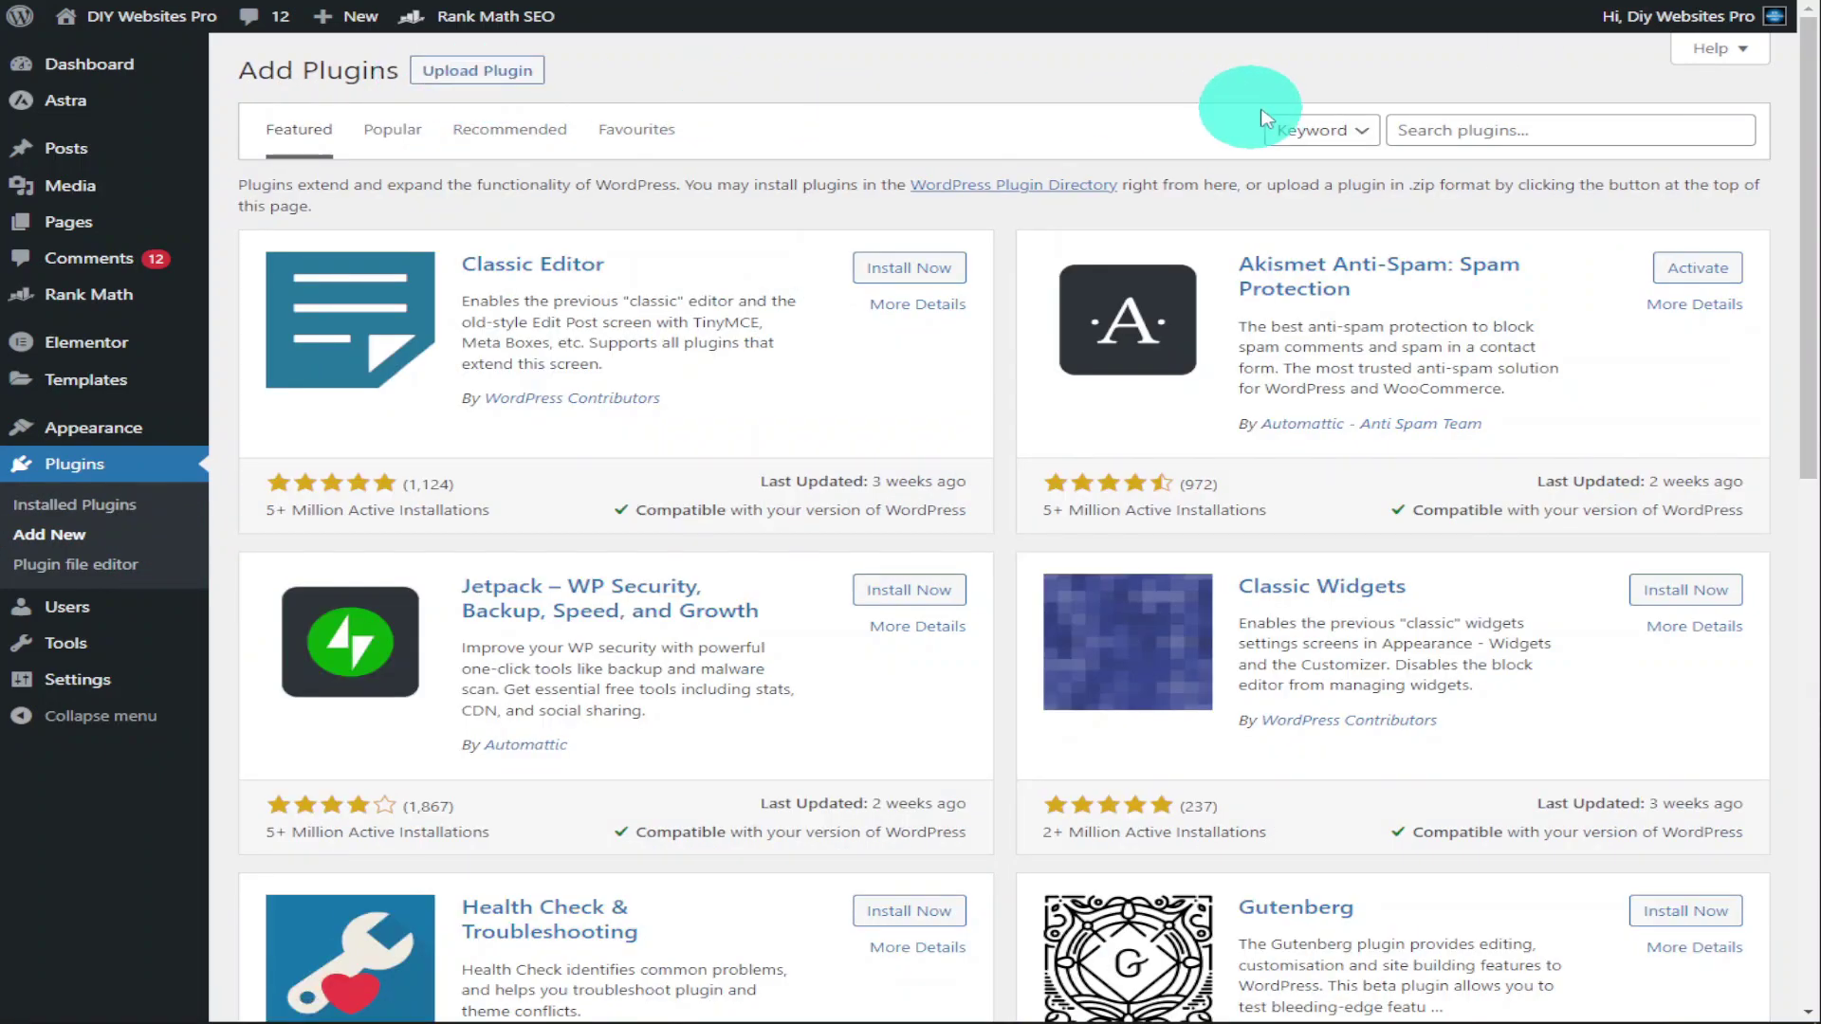
pyautogui.click(1422, 130)
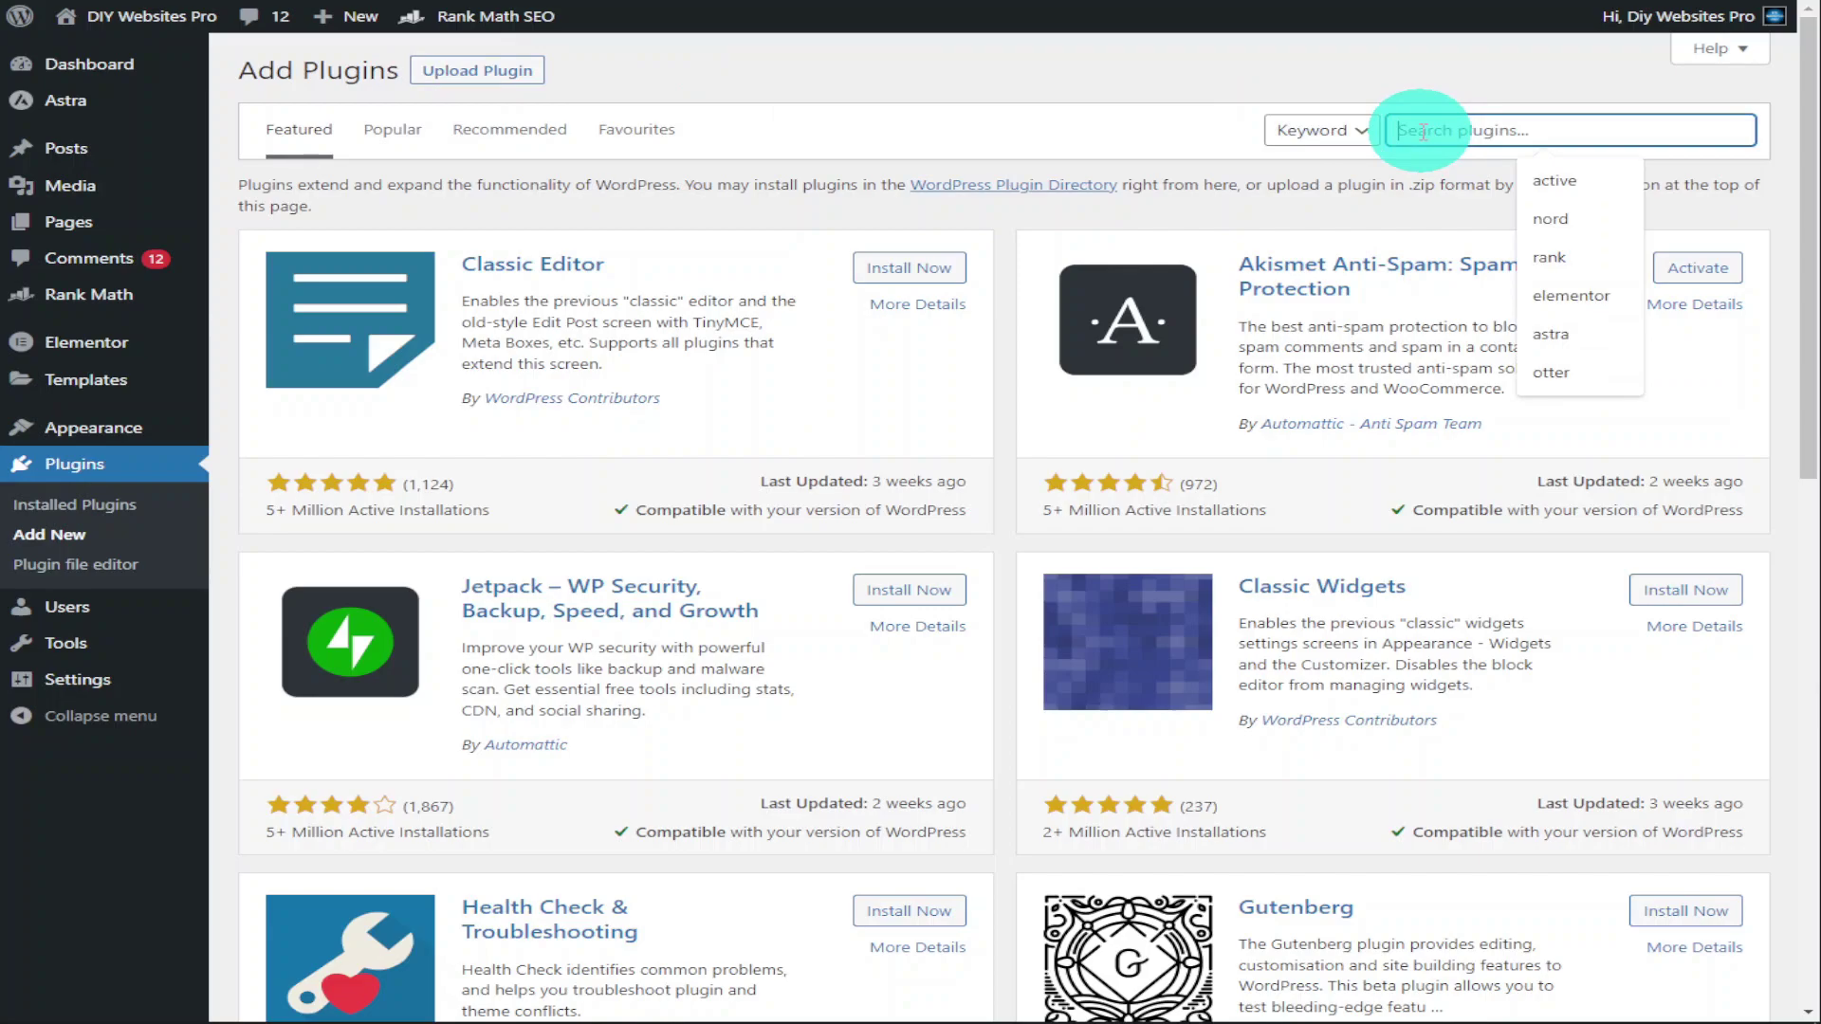
pyautogui.write('onesignal')
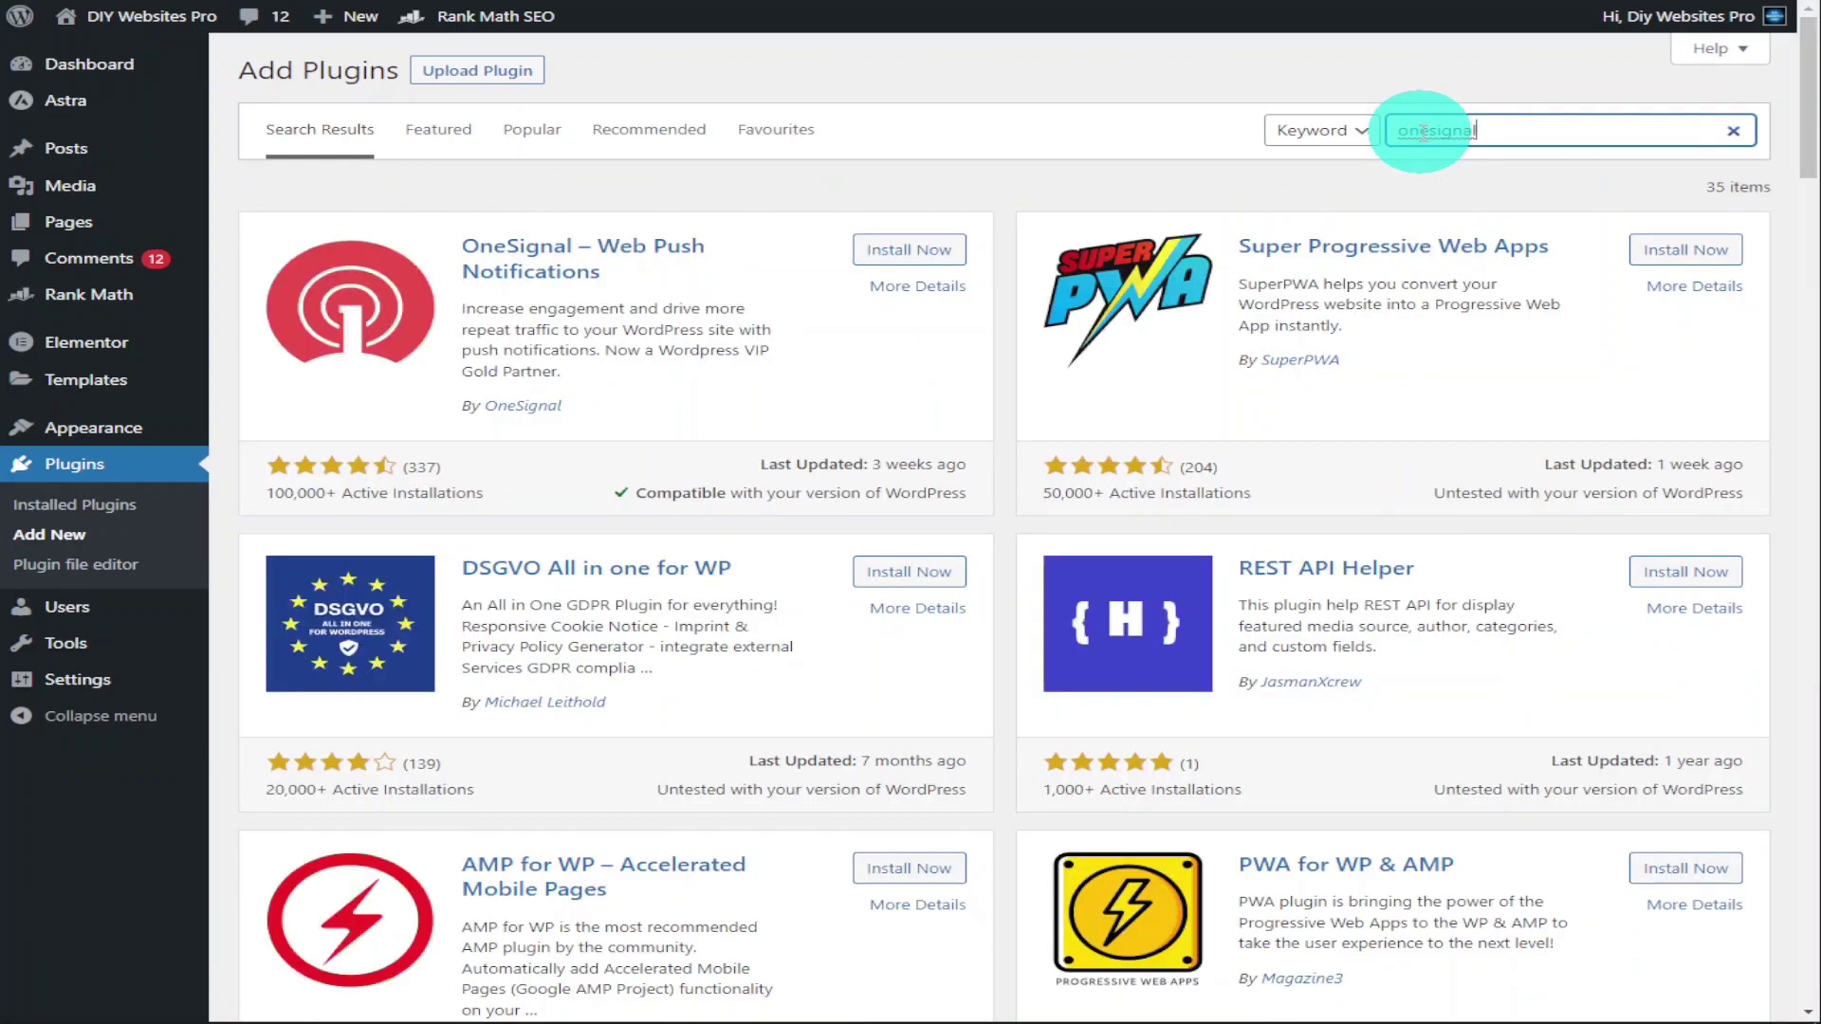
pyautogui.click(958, 254)
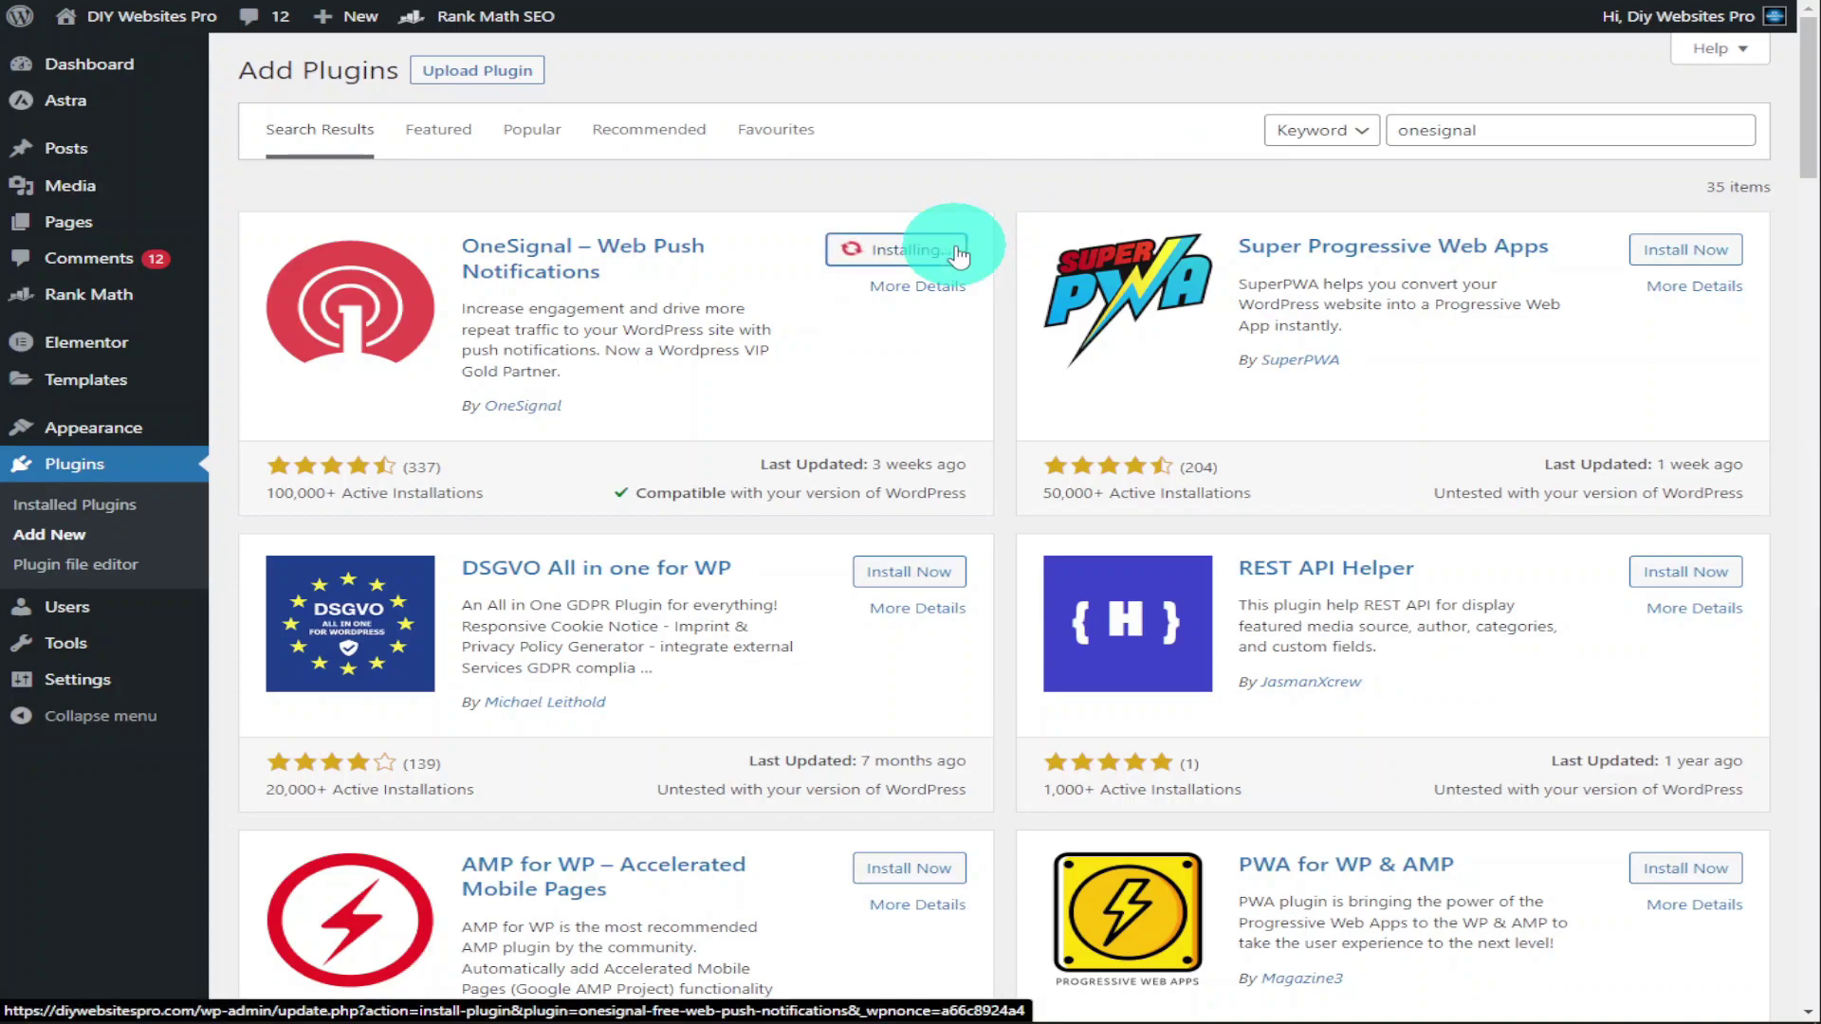
pyautogui.click(960, 254)
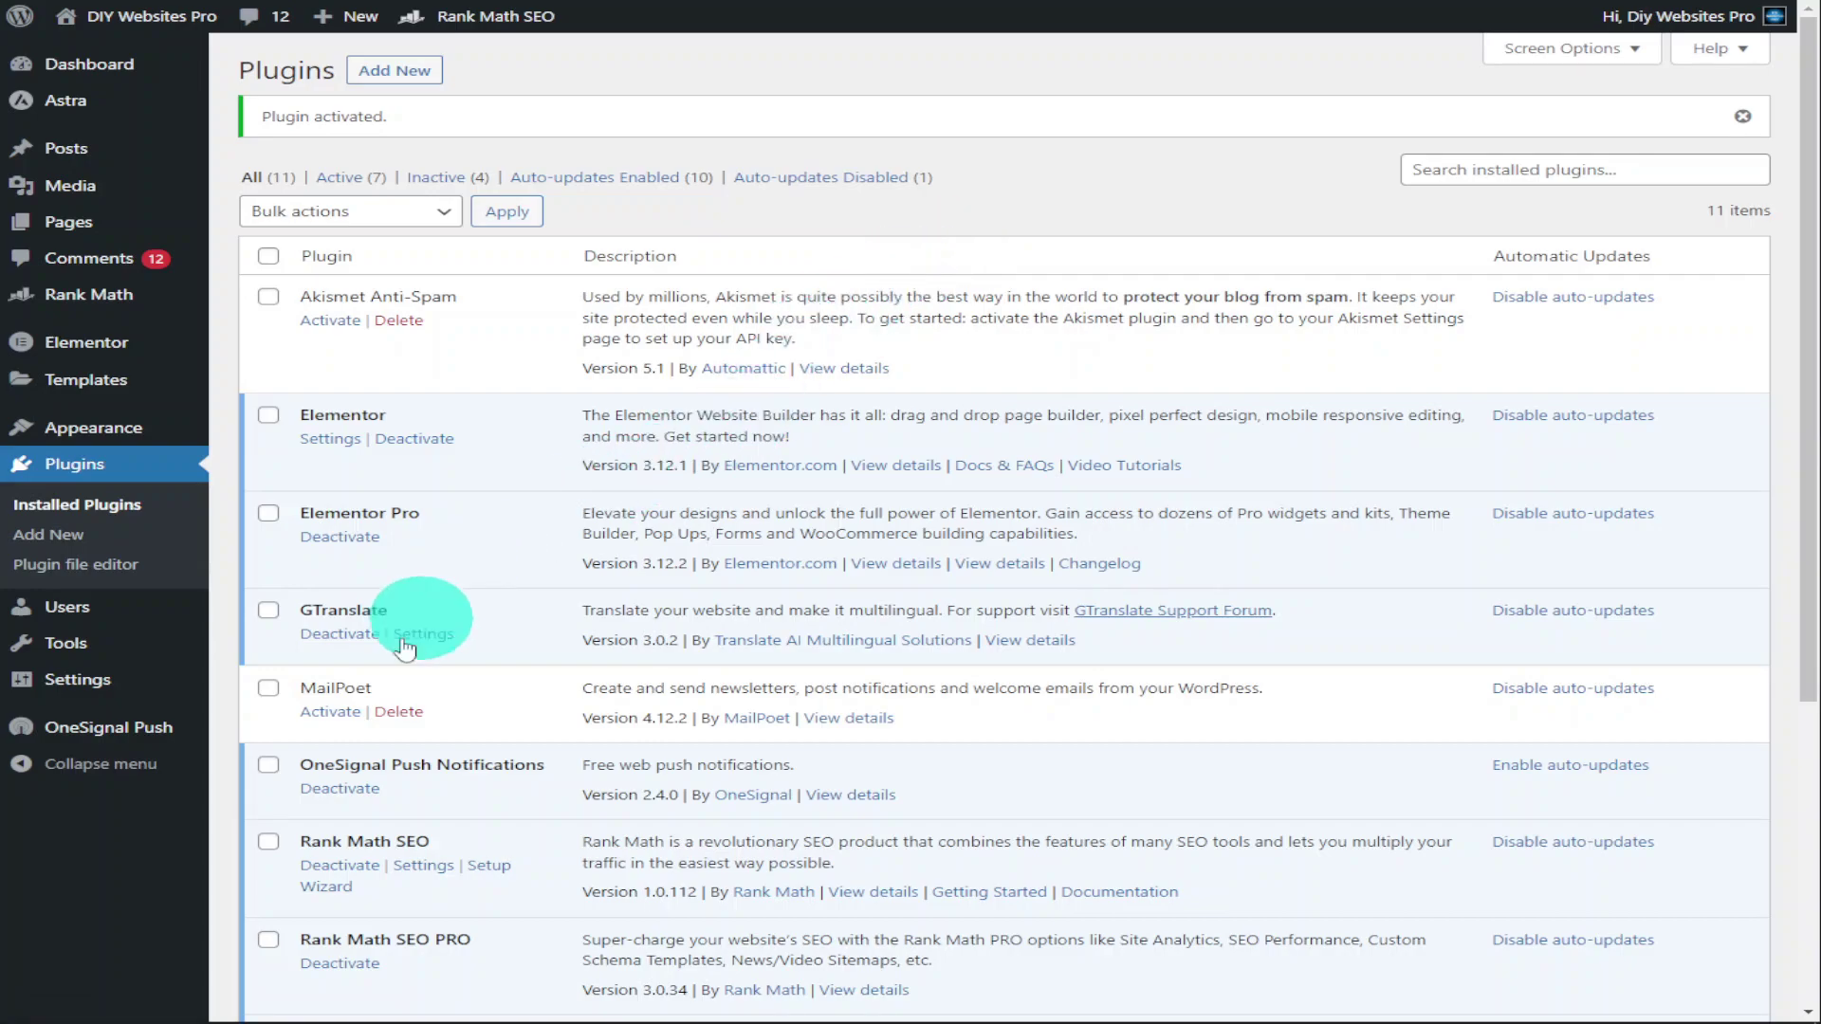
# Go to the OneSignal Push settings page and scroll to the Setup overview steps
pyautogui.click(174, 735)
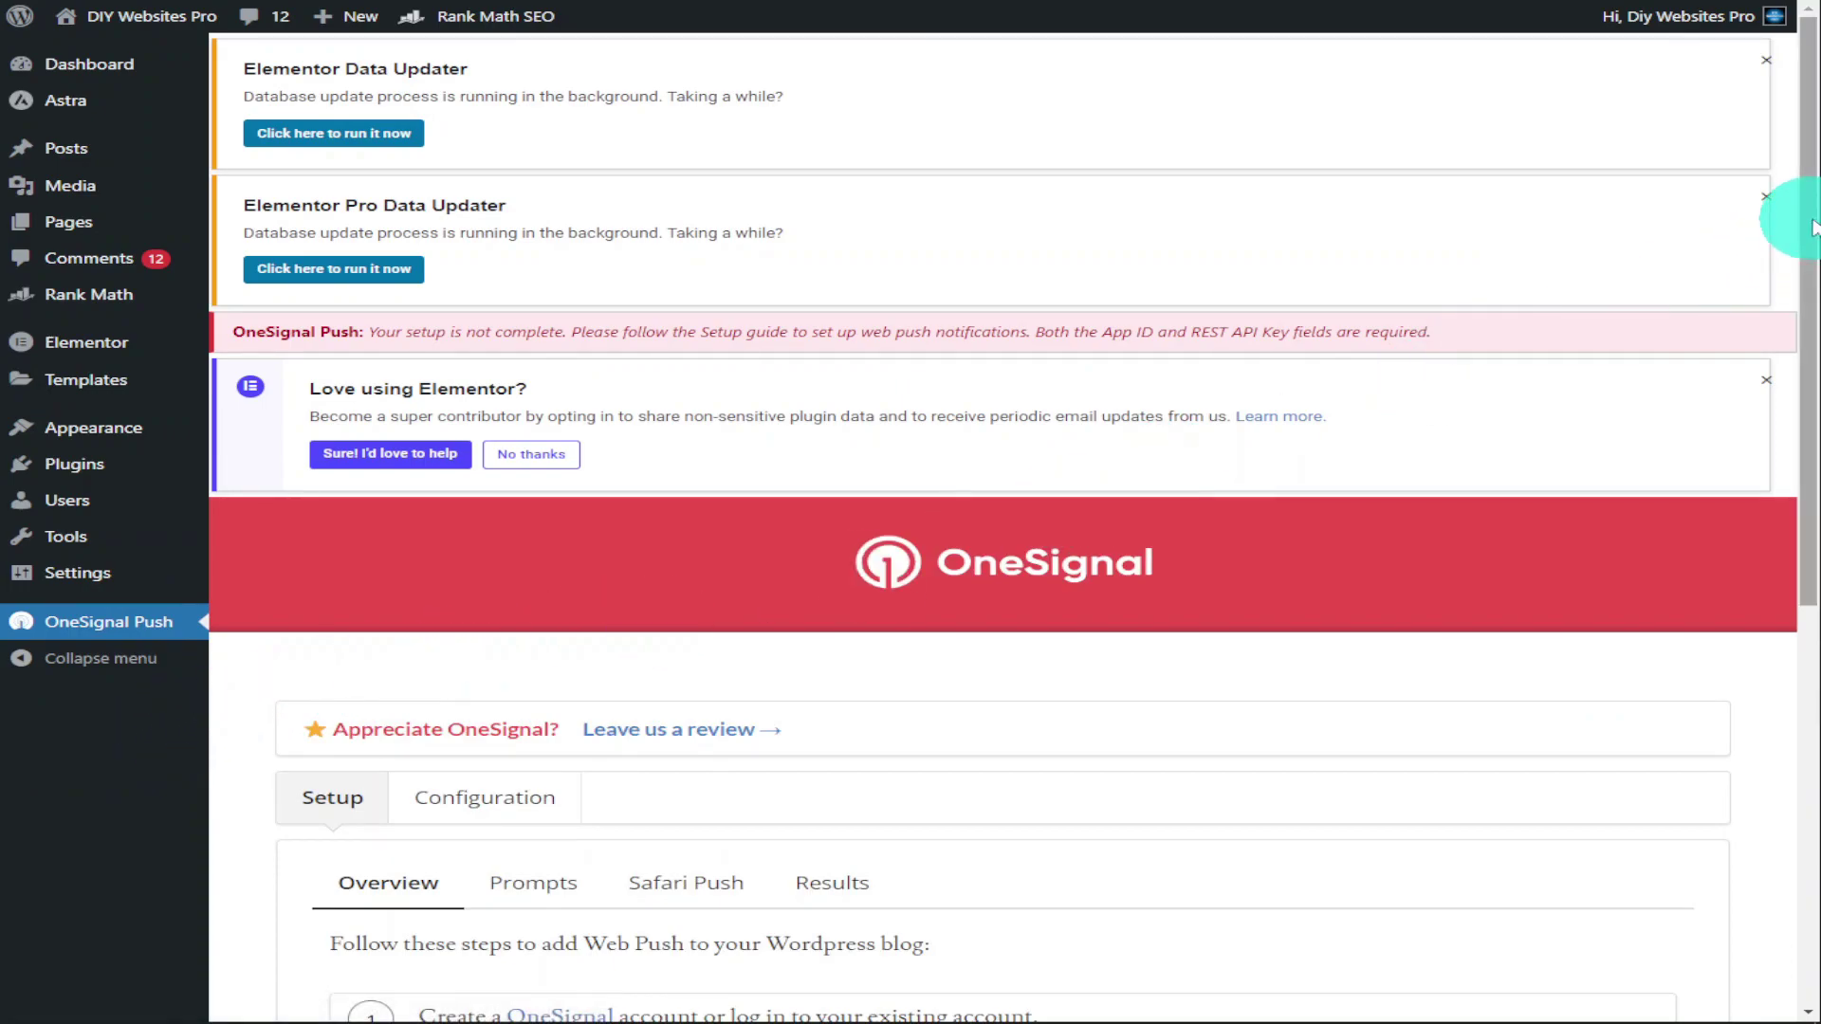
pyautogui.moveTo(1813, 237); pyautogui.dragTo(1789, 556)
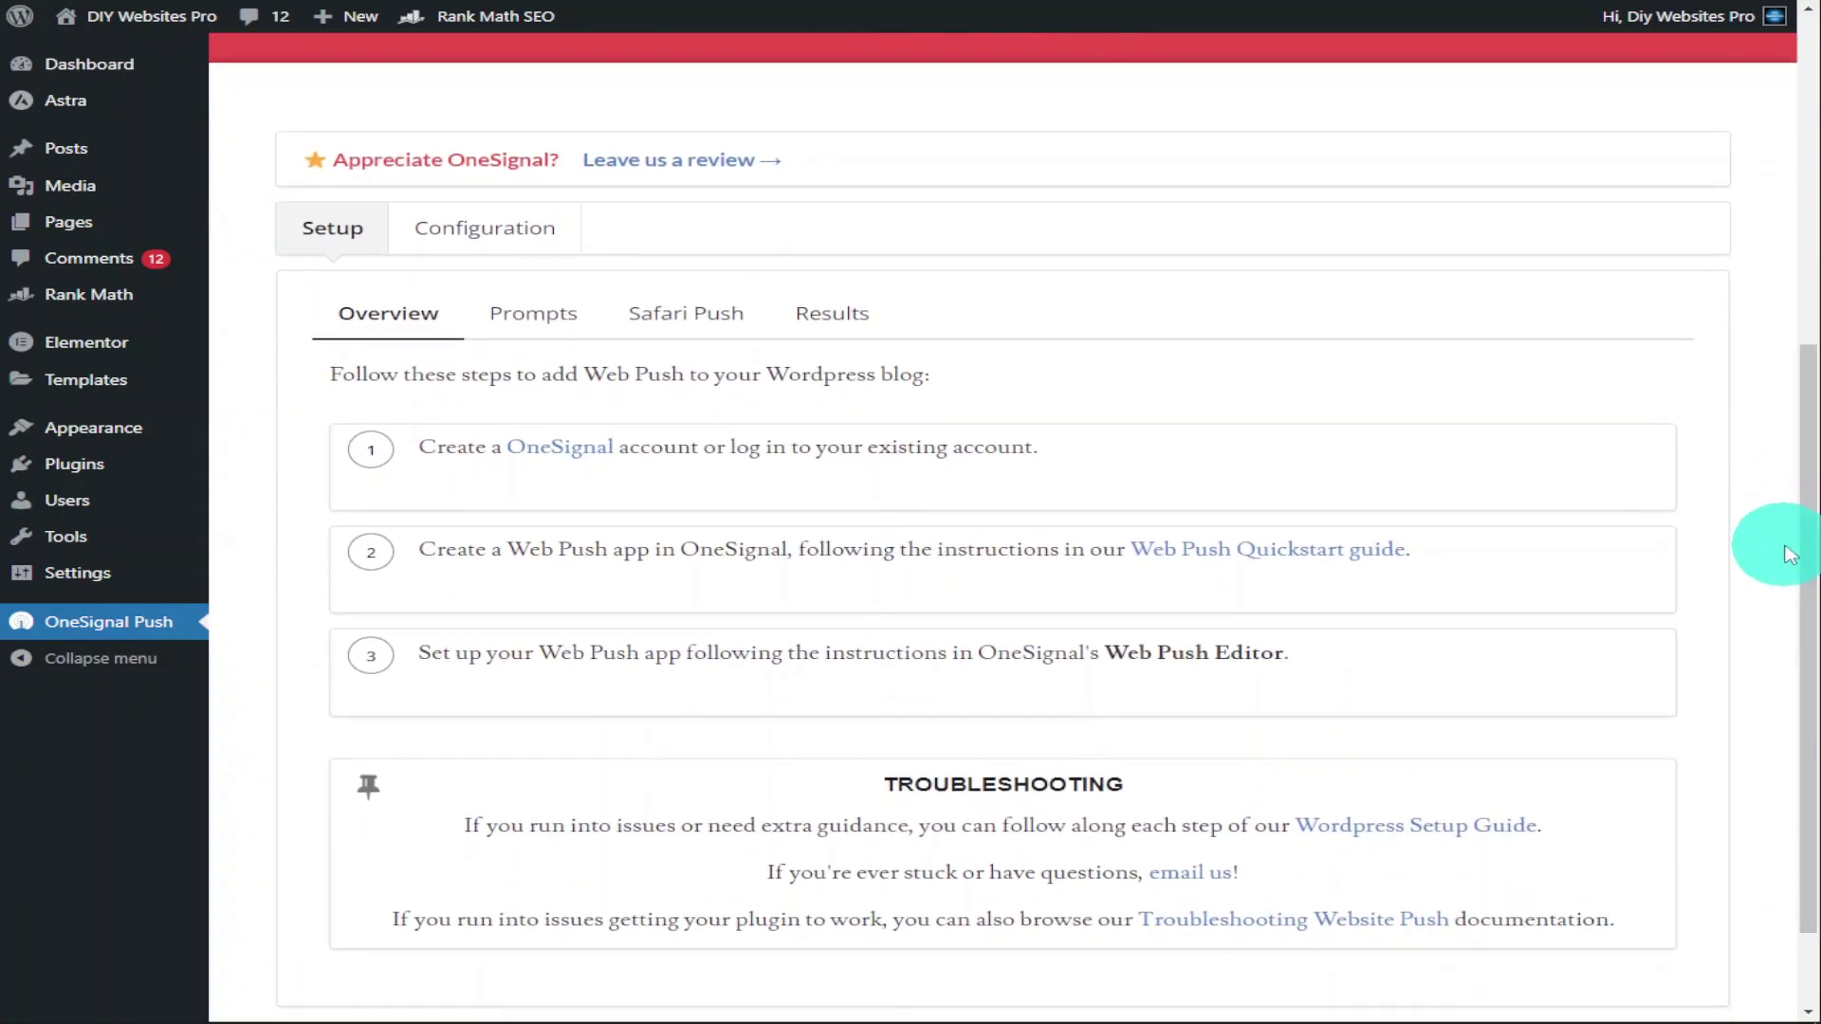
# Follow the step 1 link to the OneSignal website and start signing up
pyautogui.click(593, 454)
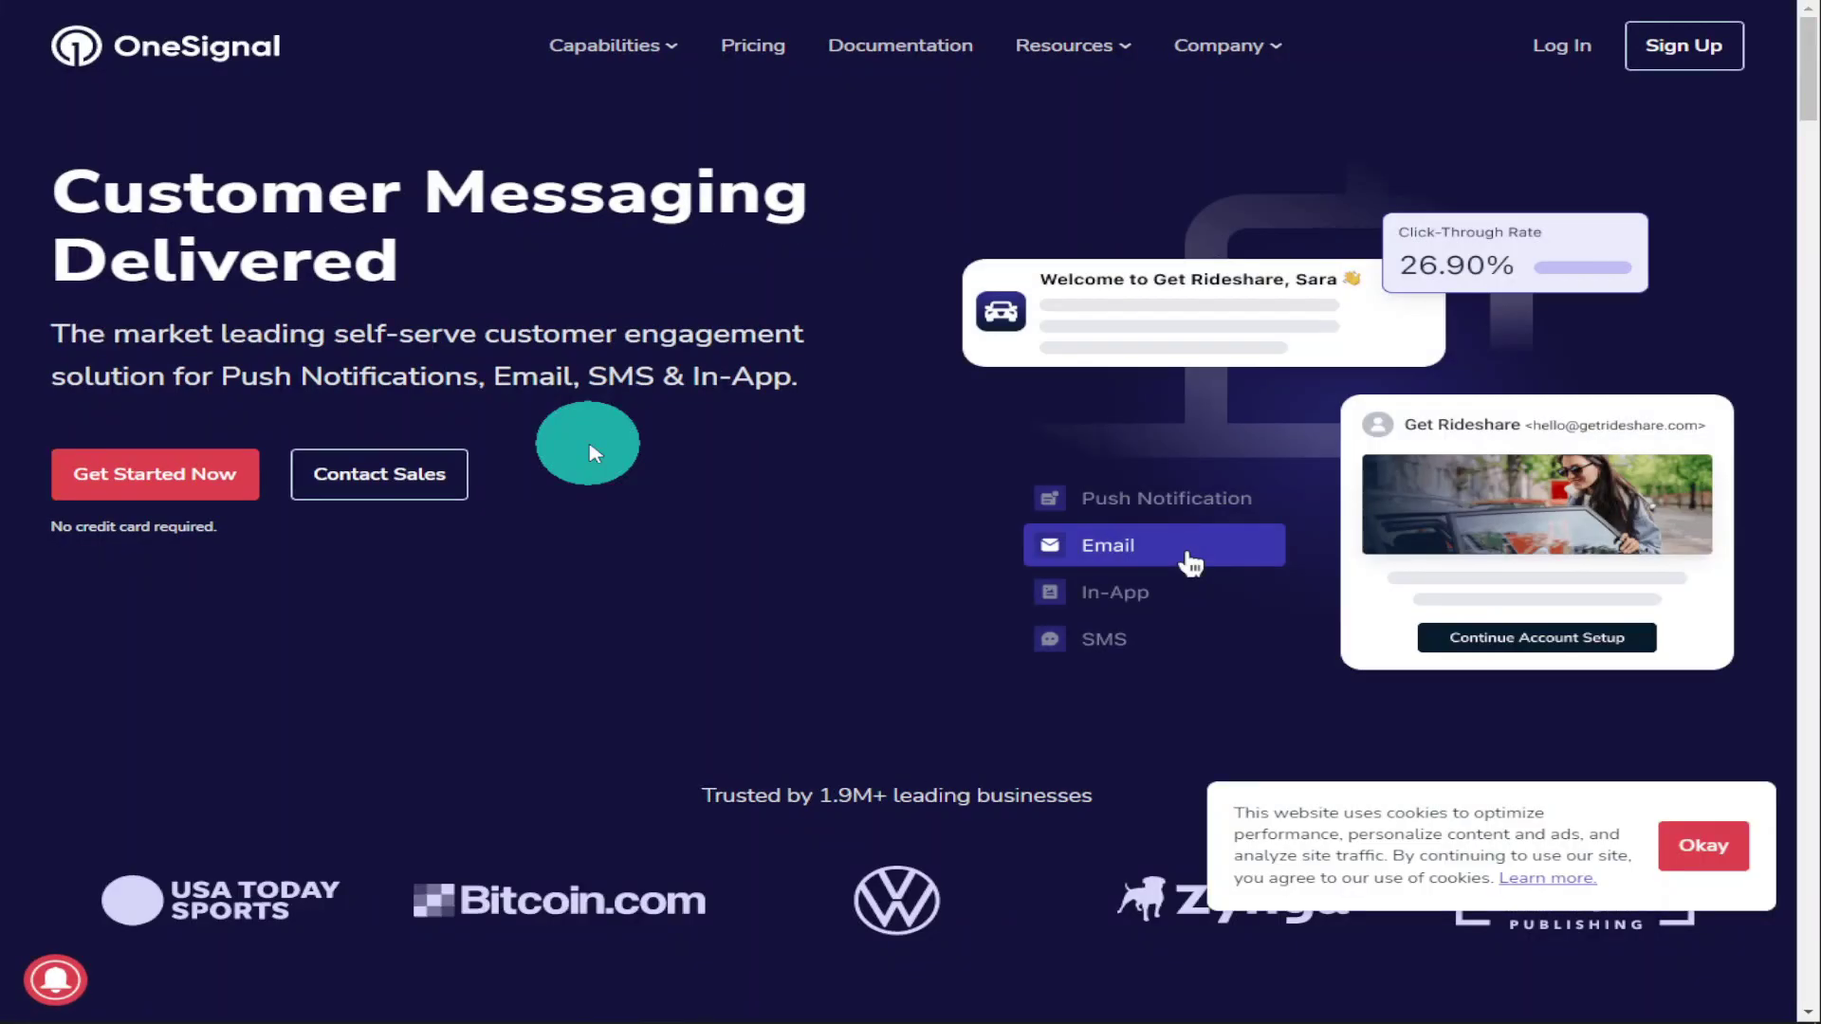
pyautogui.scroll(-15, 592, 454)
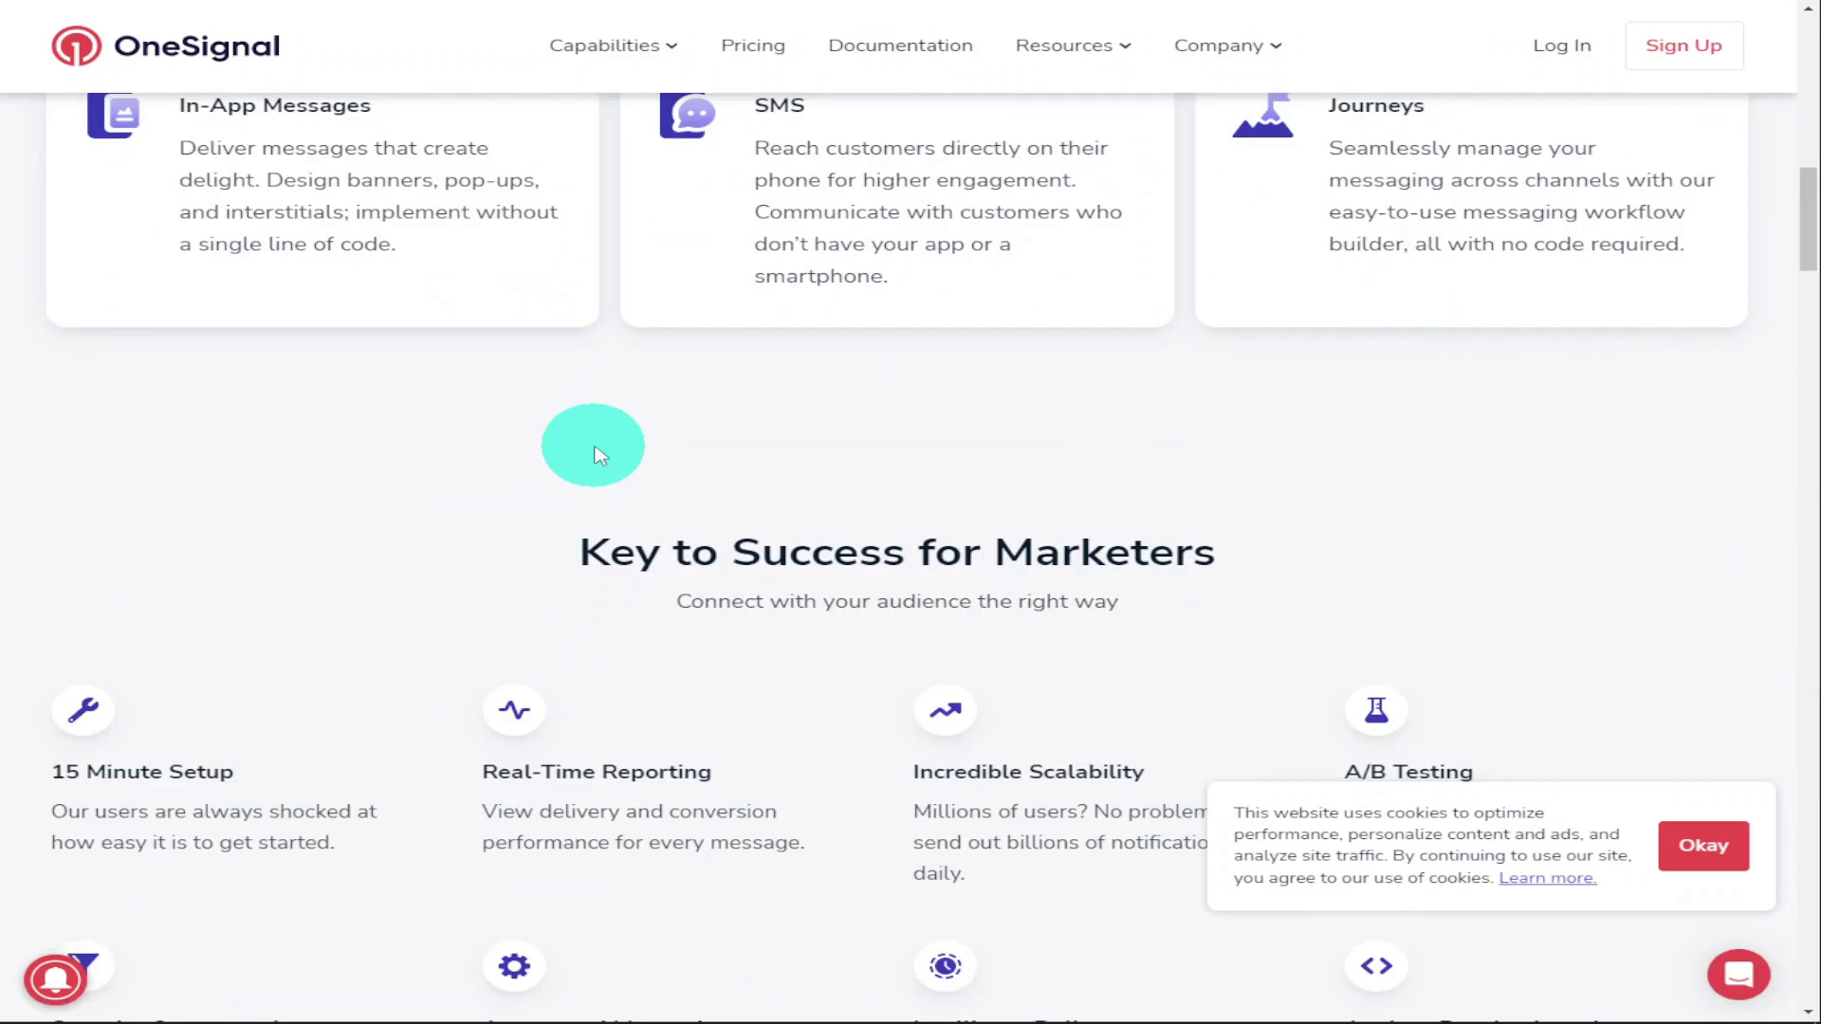
pyautogui.scroll(-15, 592, 454)
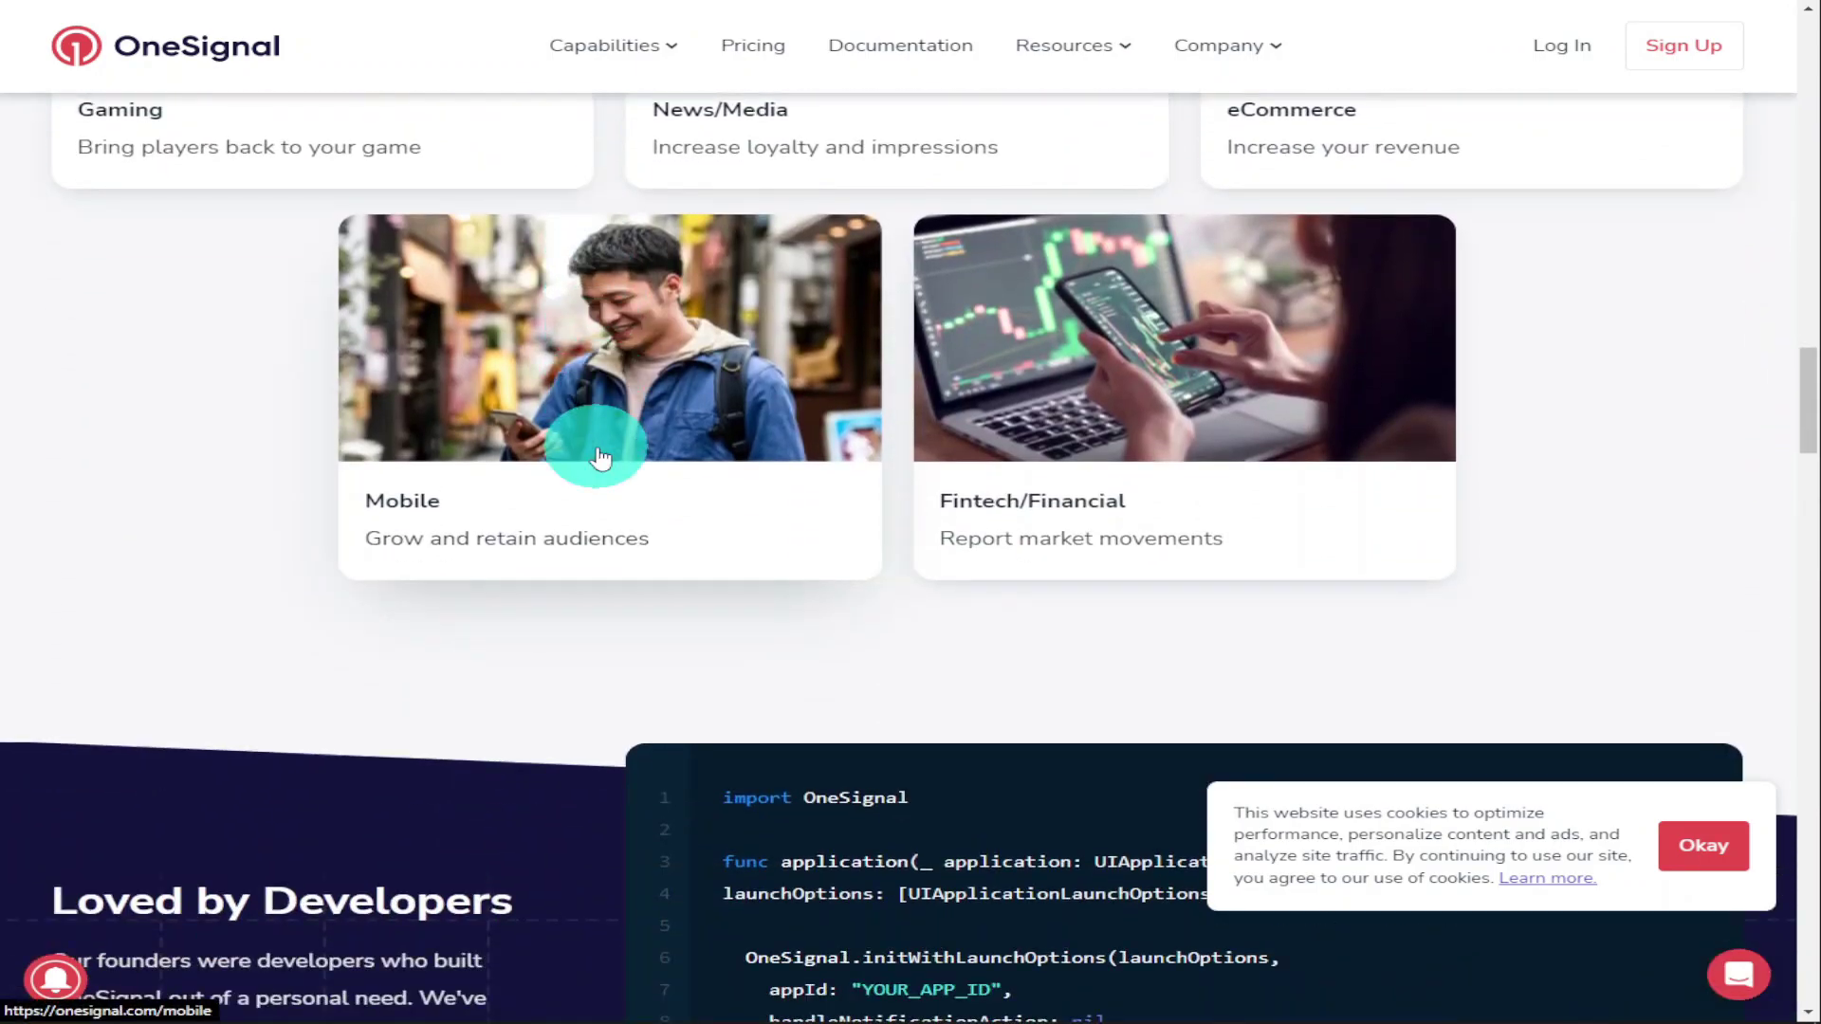
pyautogui.scroll(-10, 600, 458)
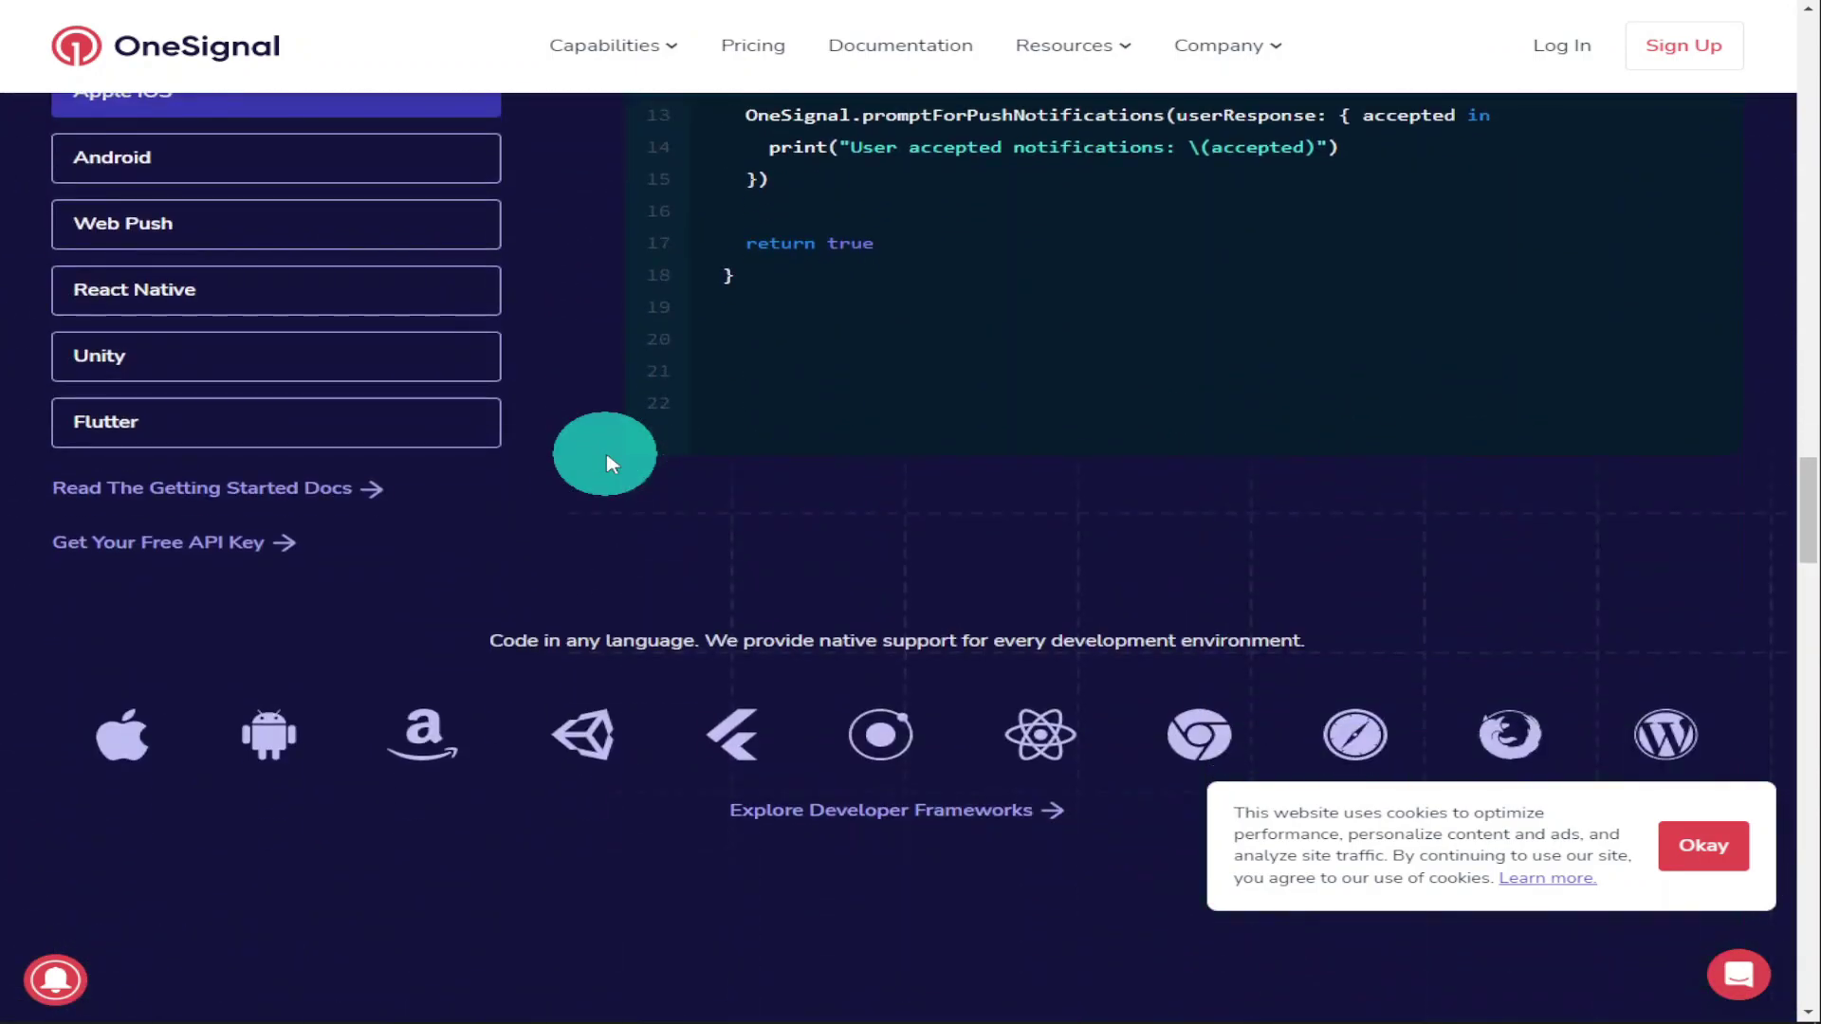
pyautogui.moveTo(1789, 480); pyautogui.dragTo(1775, 38)
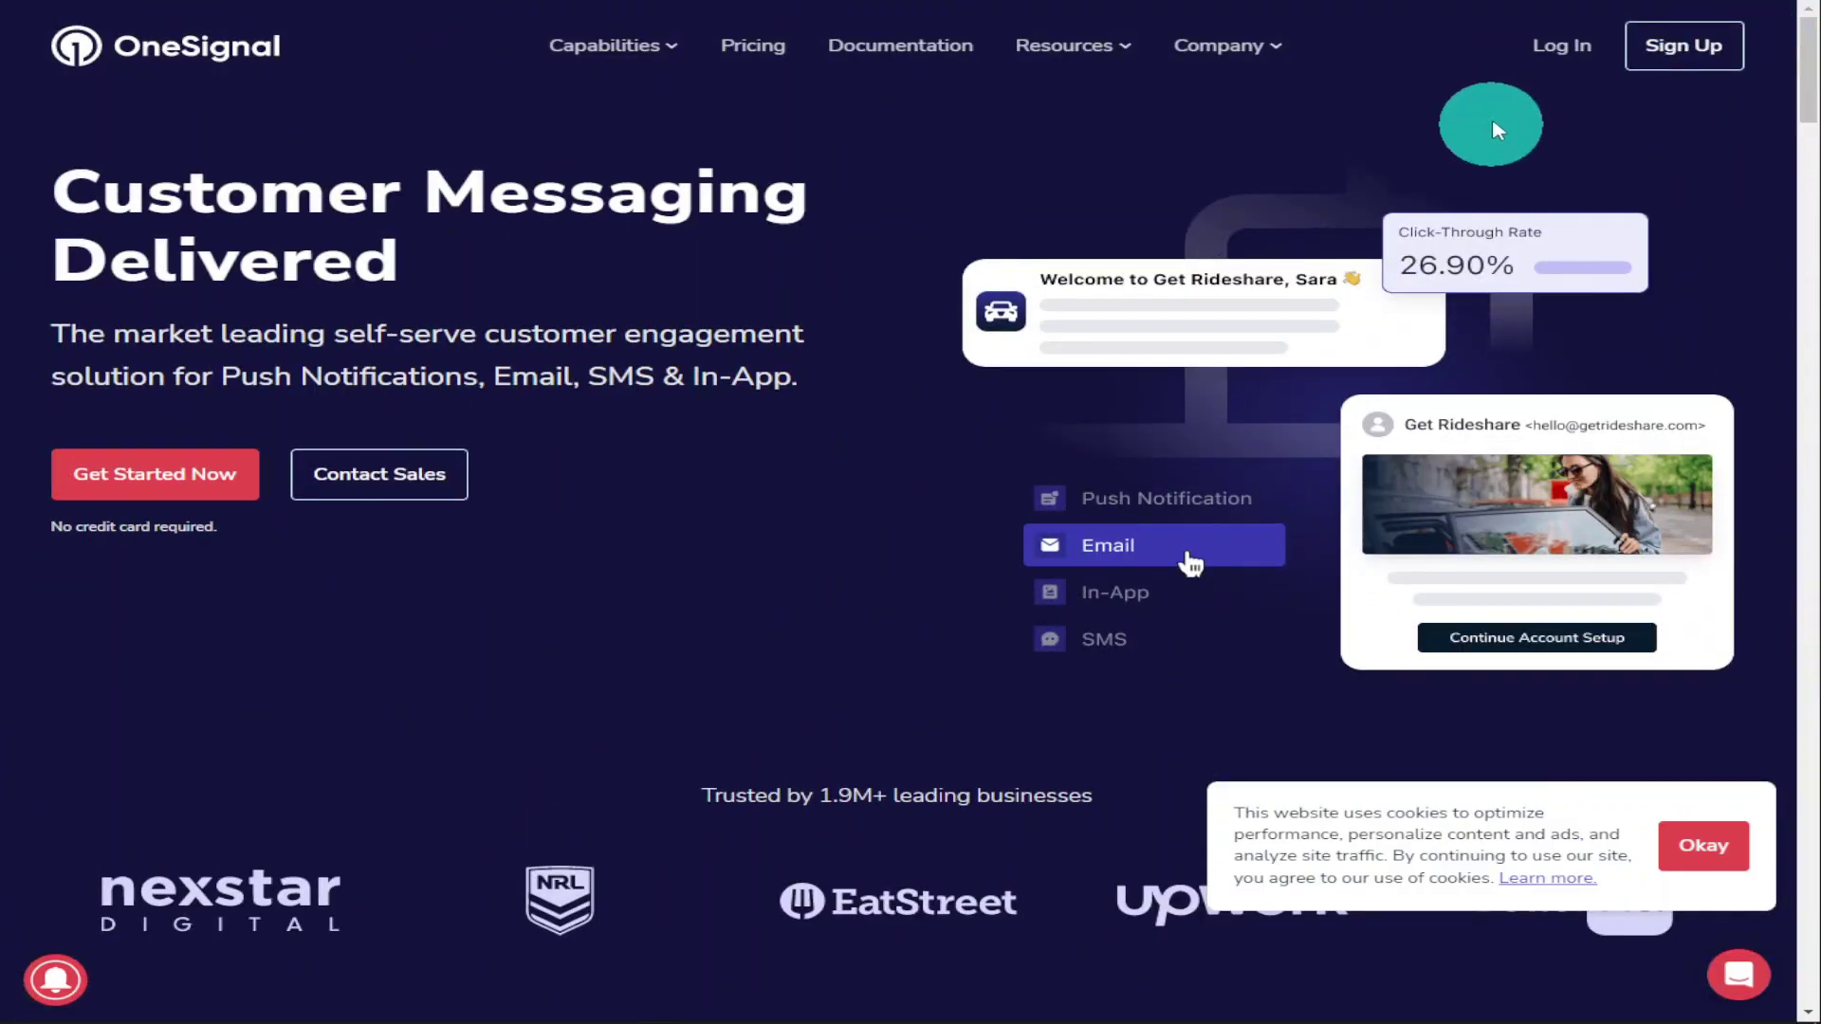
pyautogui.click(1674, 57)
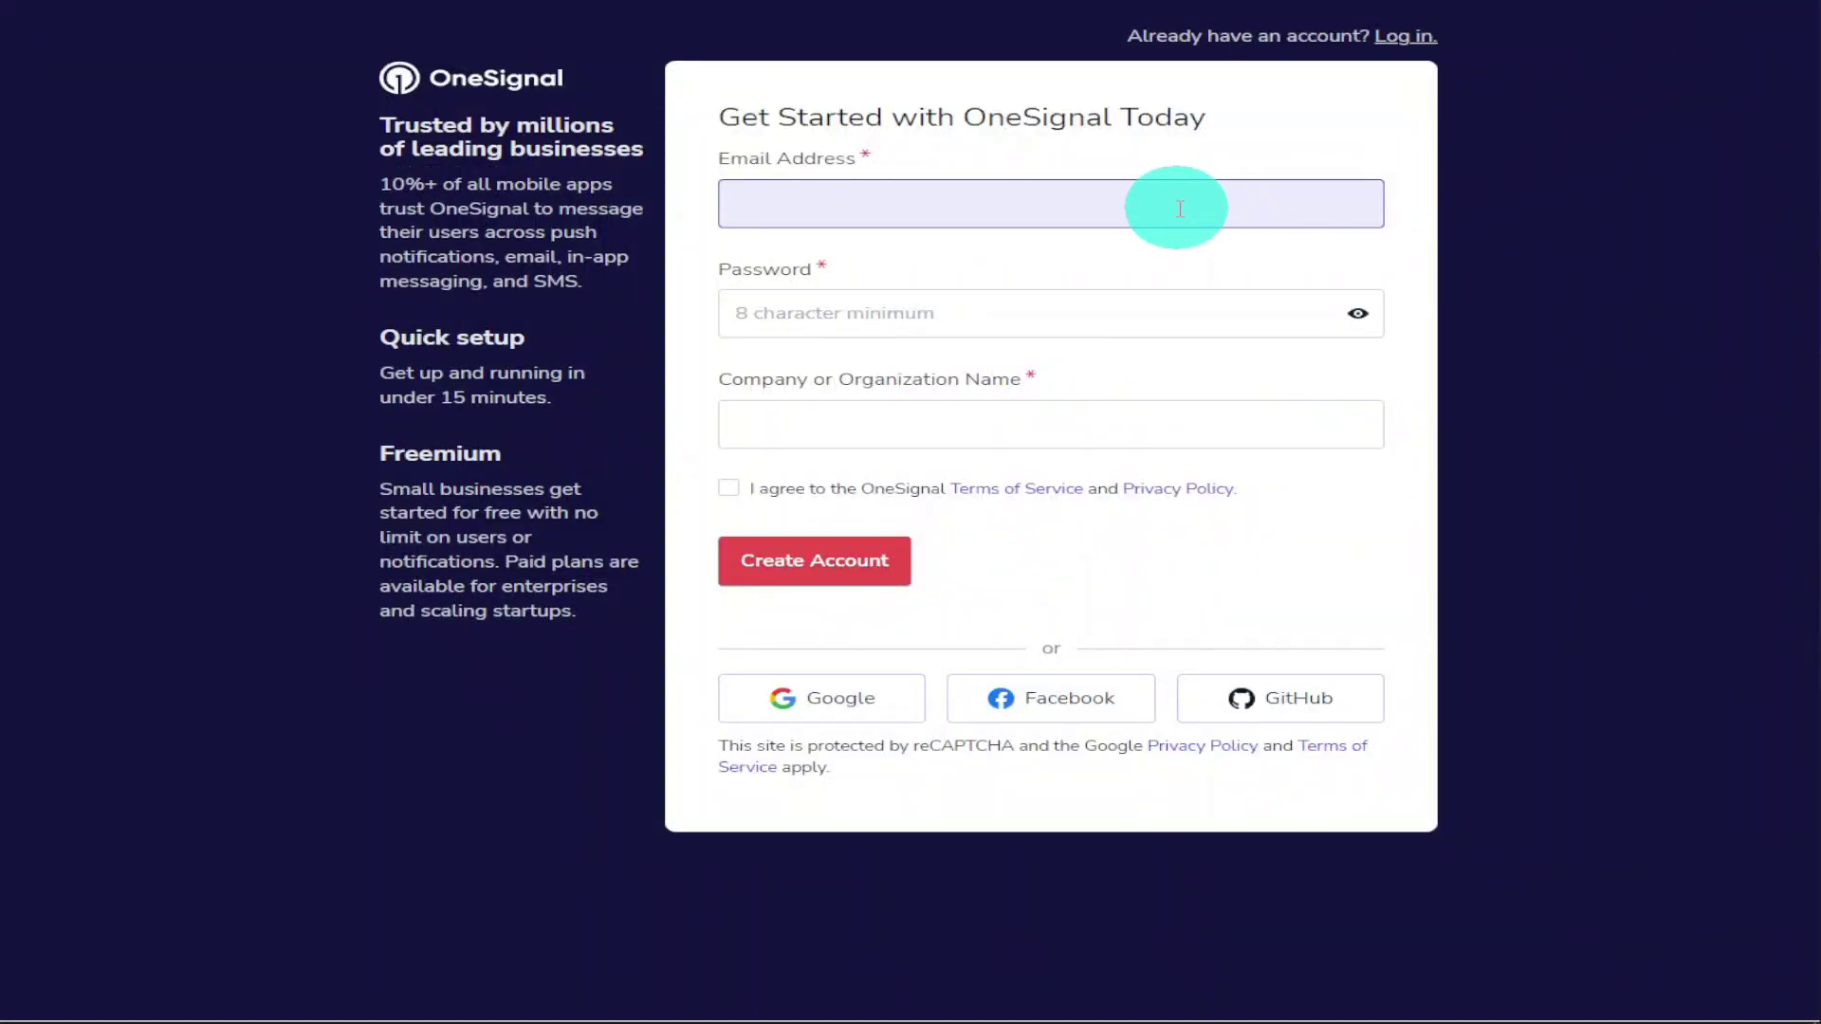
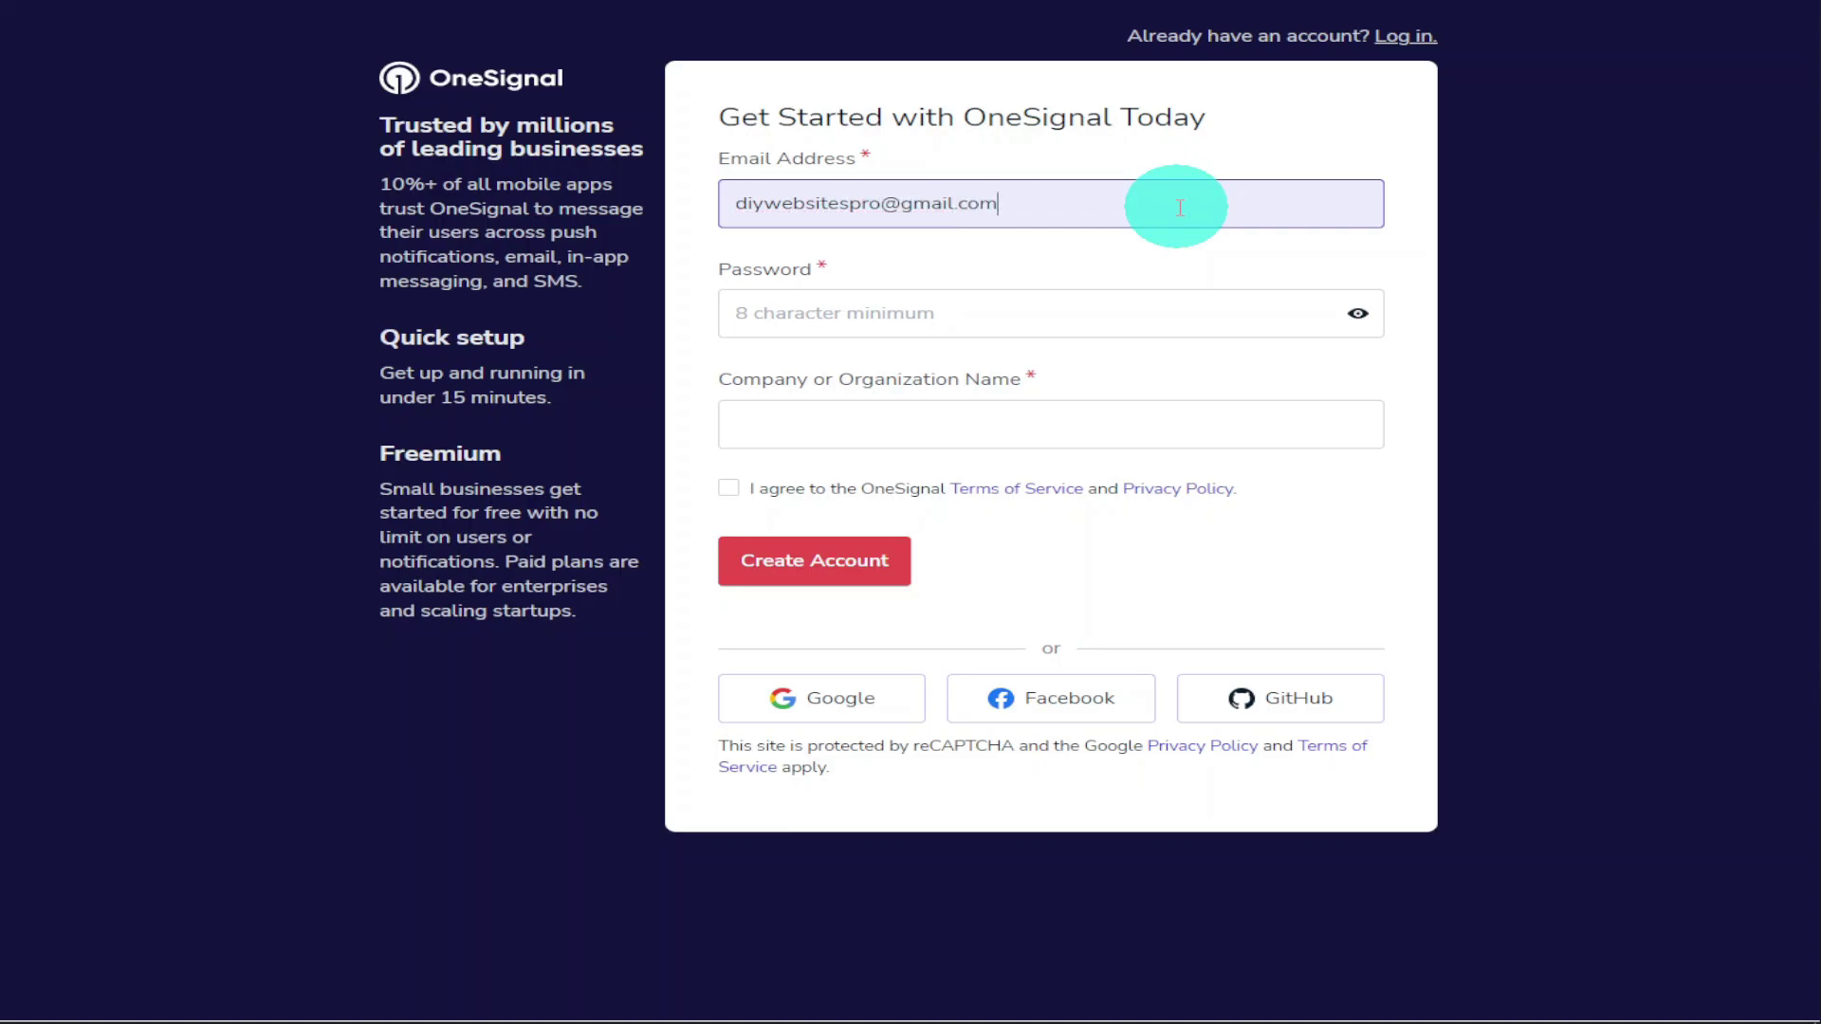
# Fill in the account e-mail, a password and company name Diywebsites, and accept the terms
pyautogui.click(1167, 316)
pyautogui.write('********')
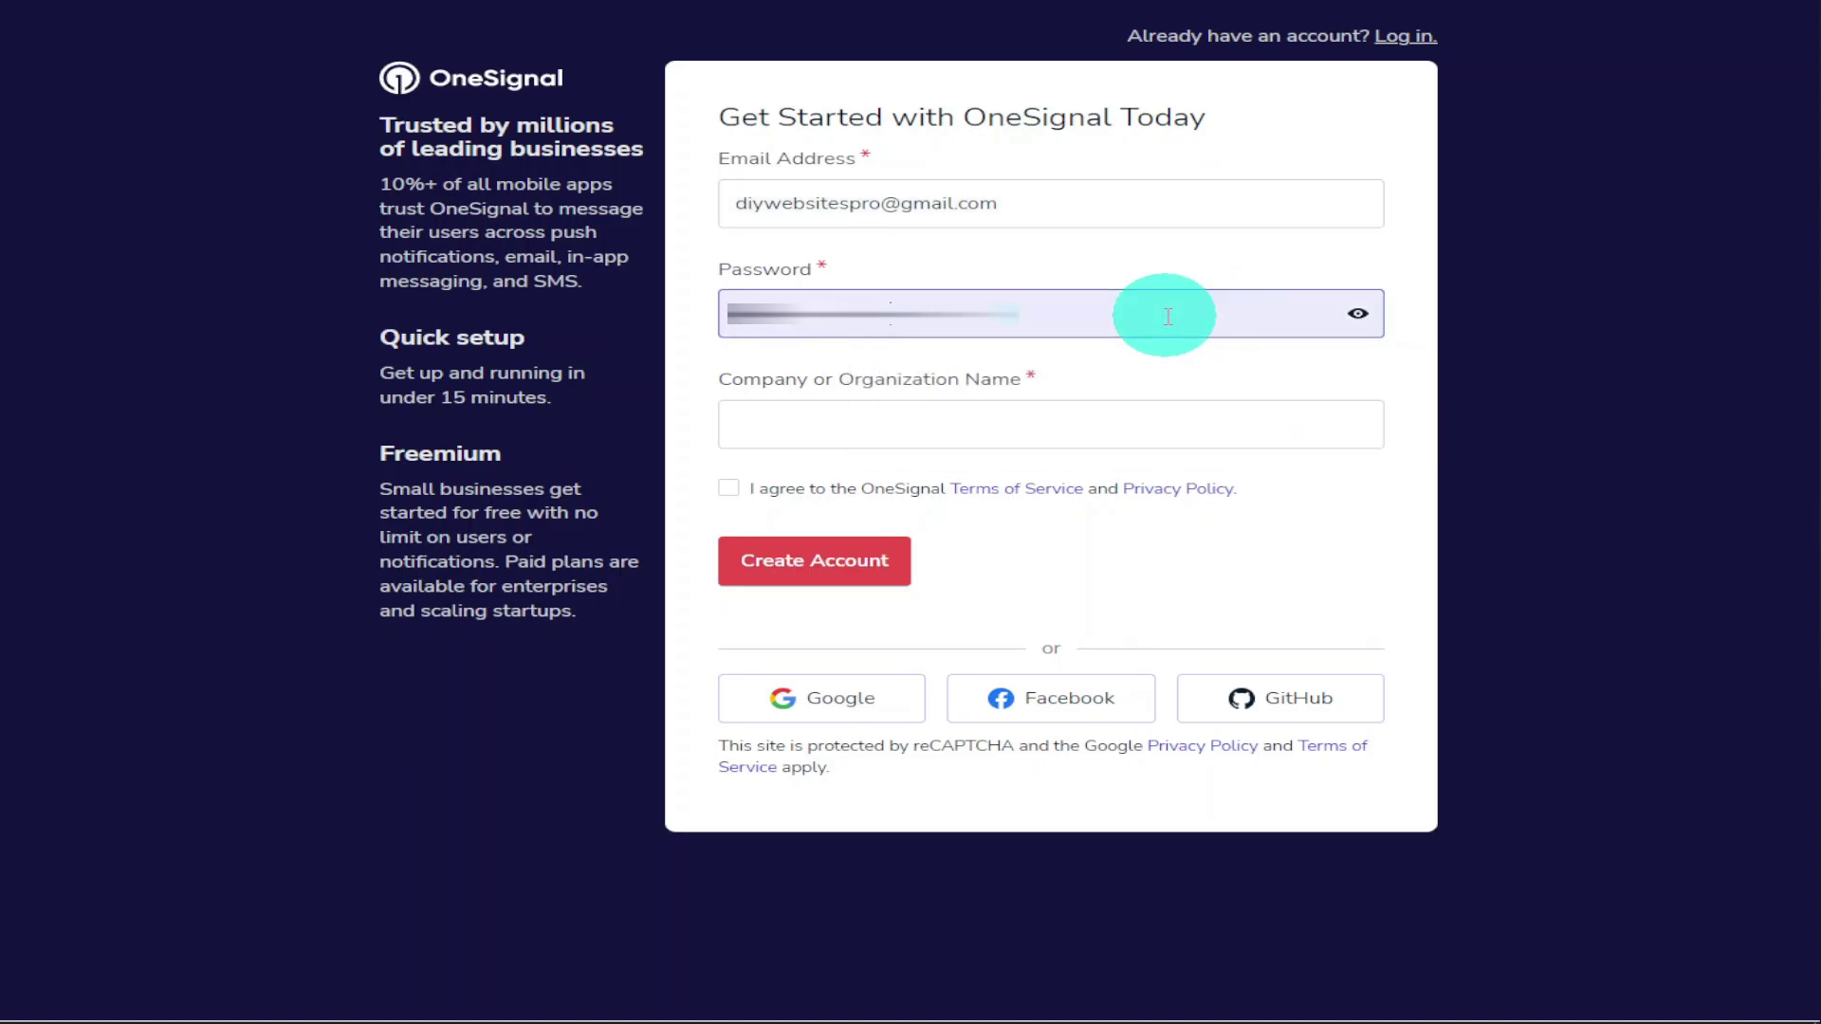
pyautogui.click(1114, 427)
pyautogui.write('D')
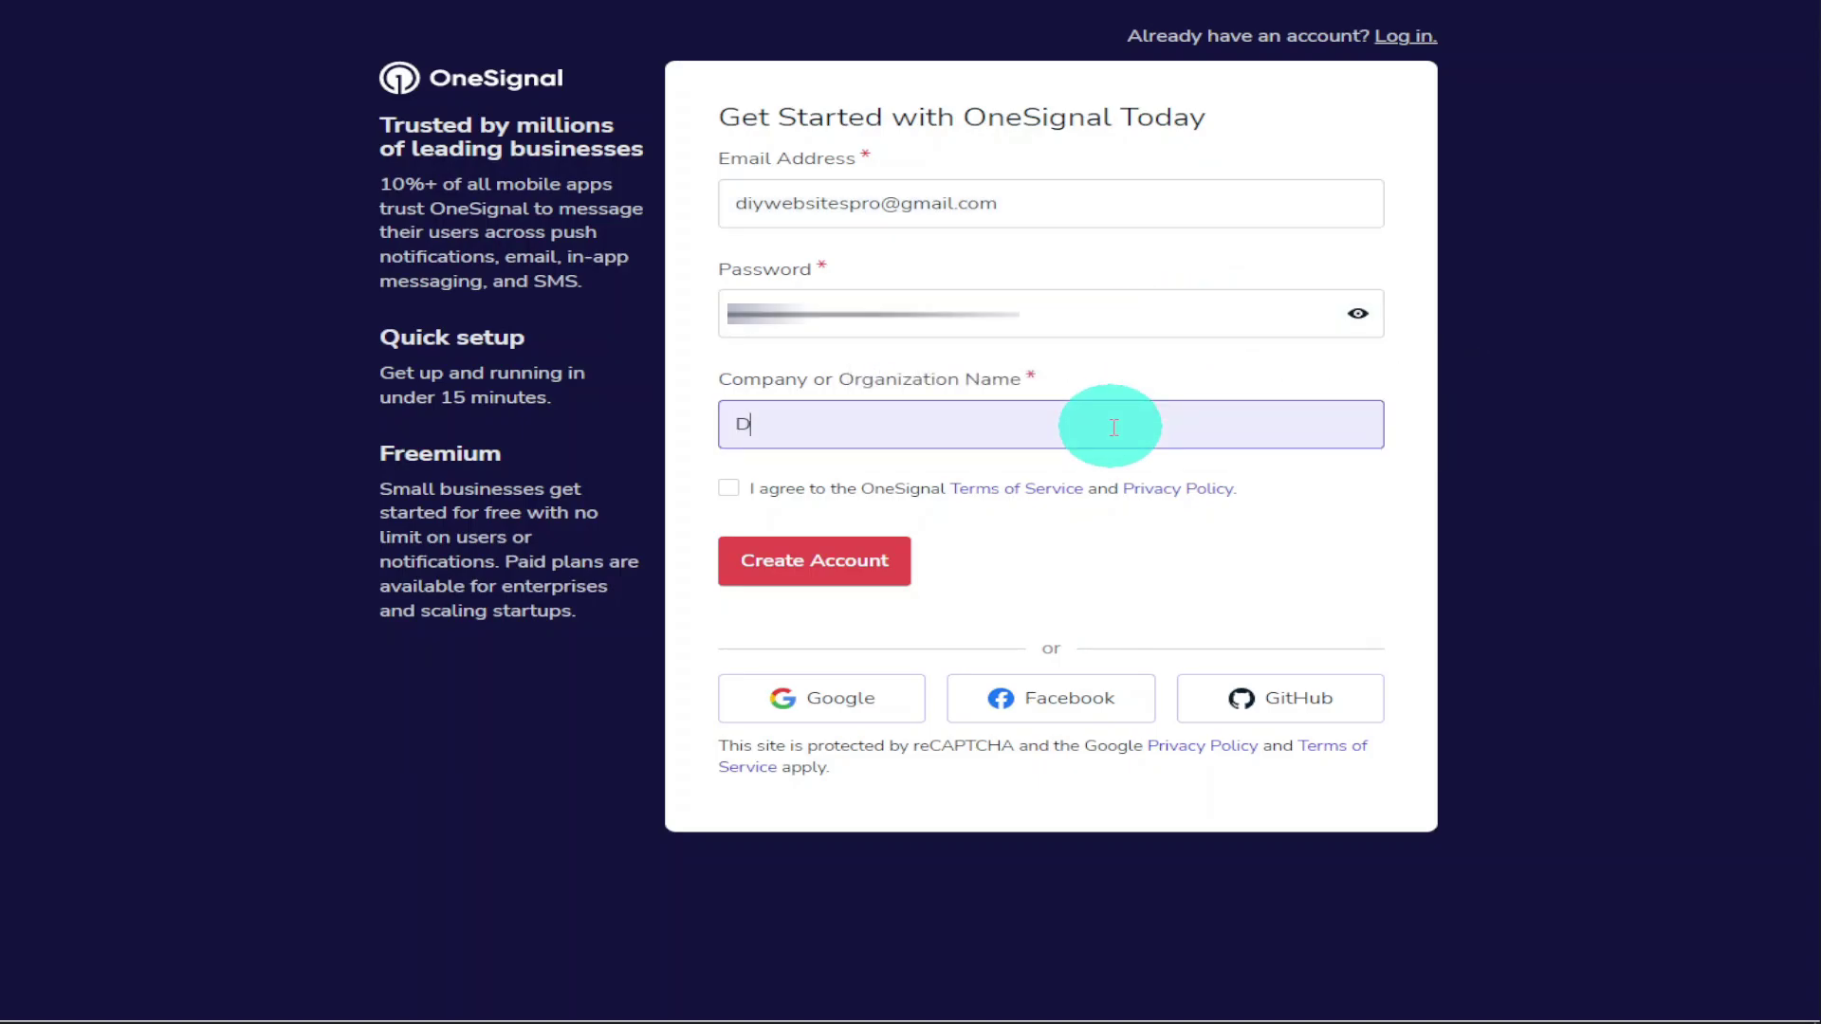
pyautogui.write('iywebsitesPro')
pyautogui.click(731, 488)
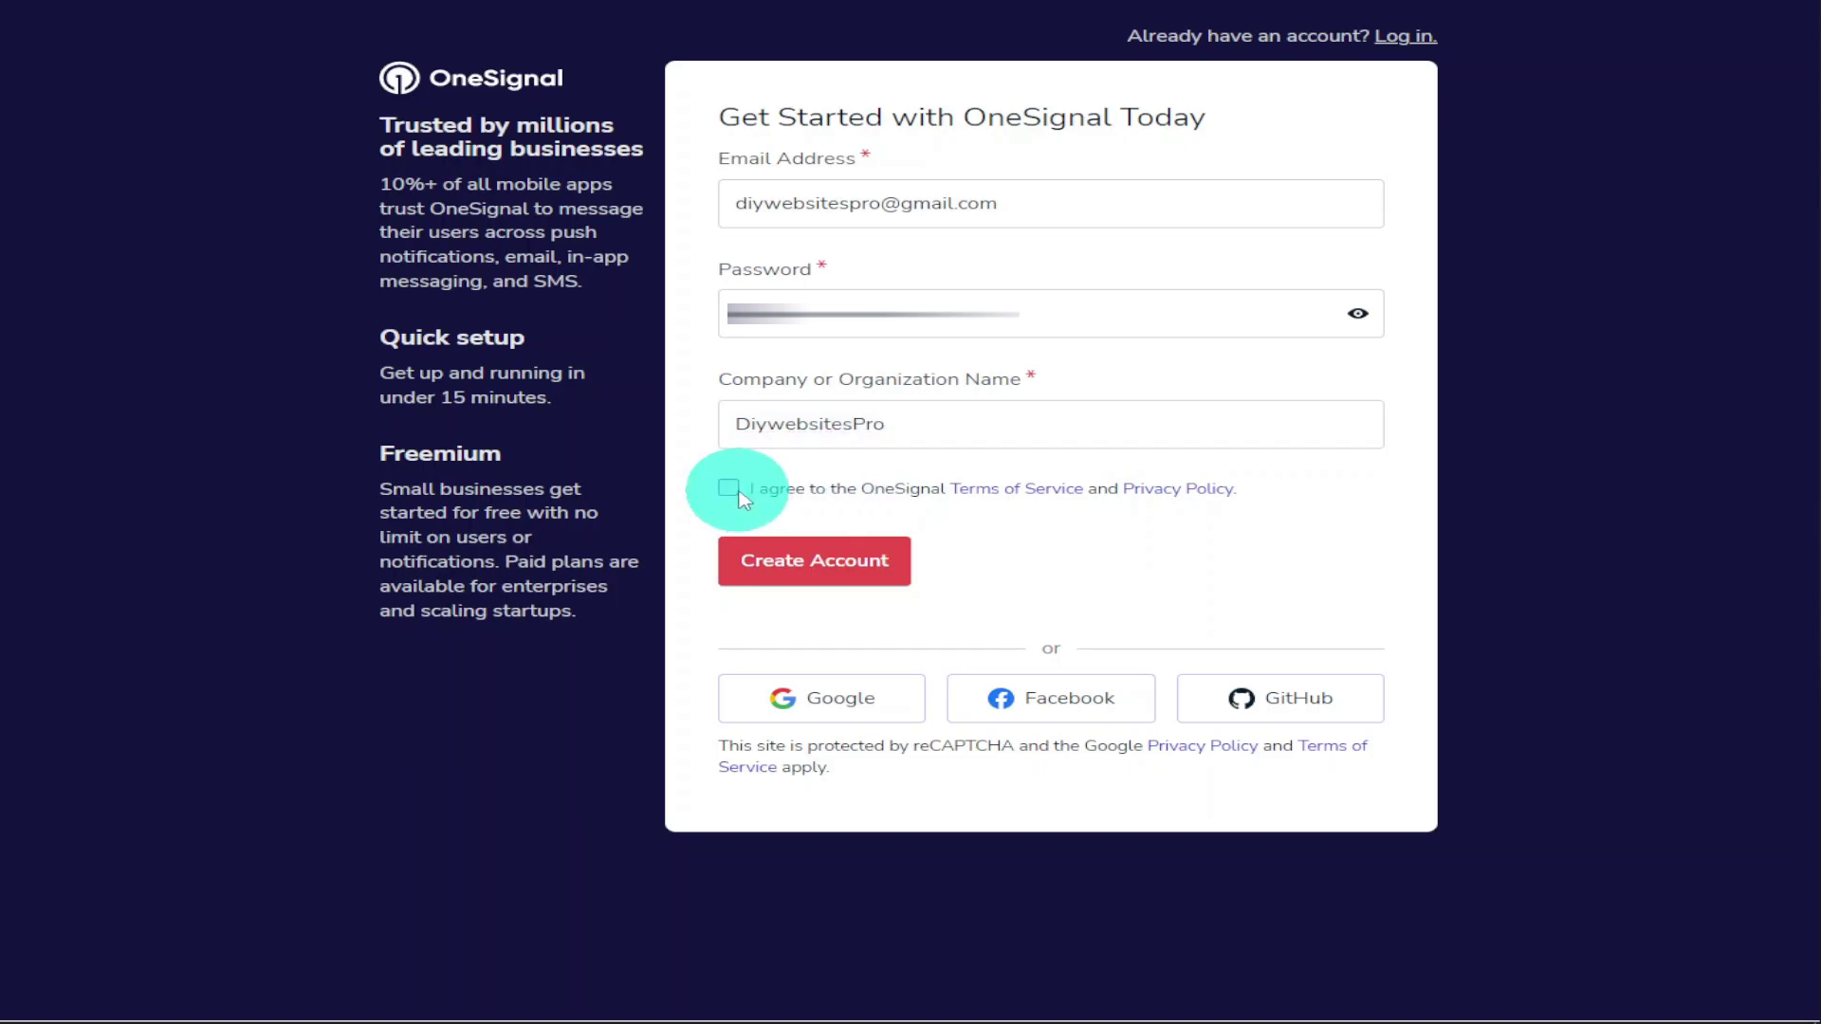
# Create the account on the Free plan and open OneSignal's confirmation e-mail in Gmail
pyautogui.click(846, 556)
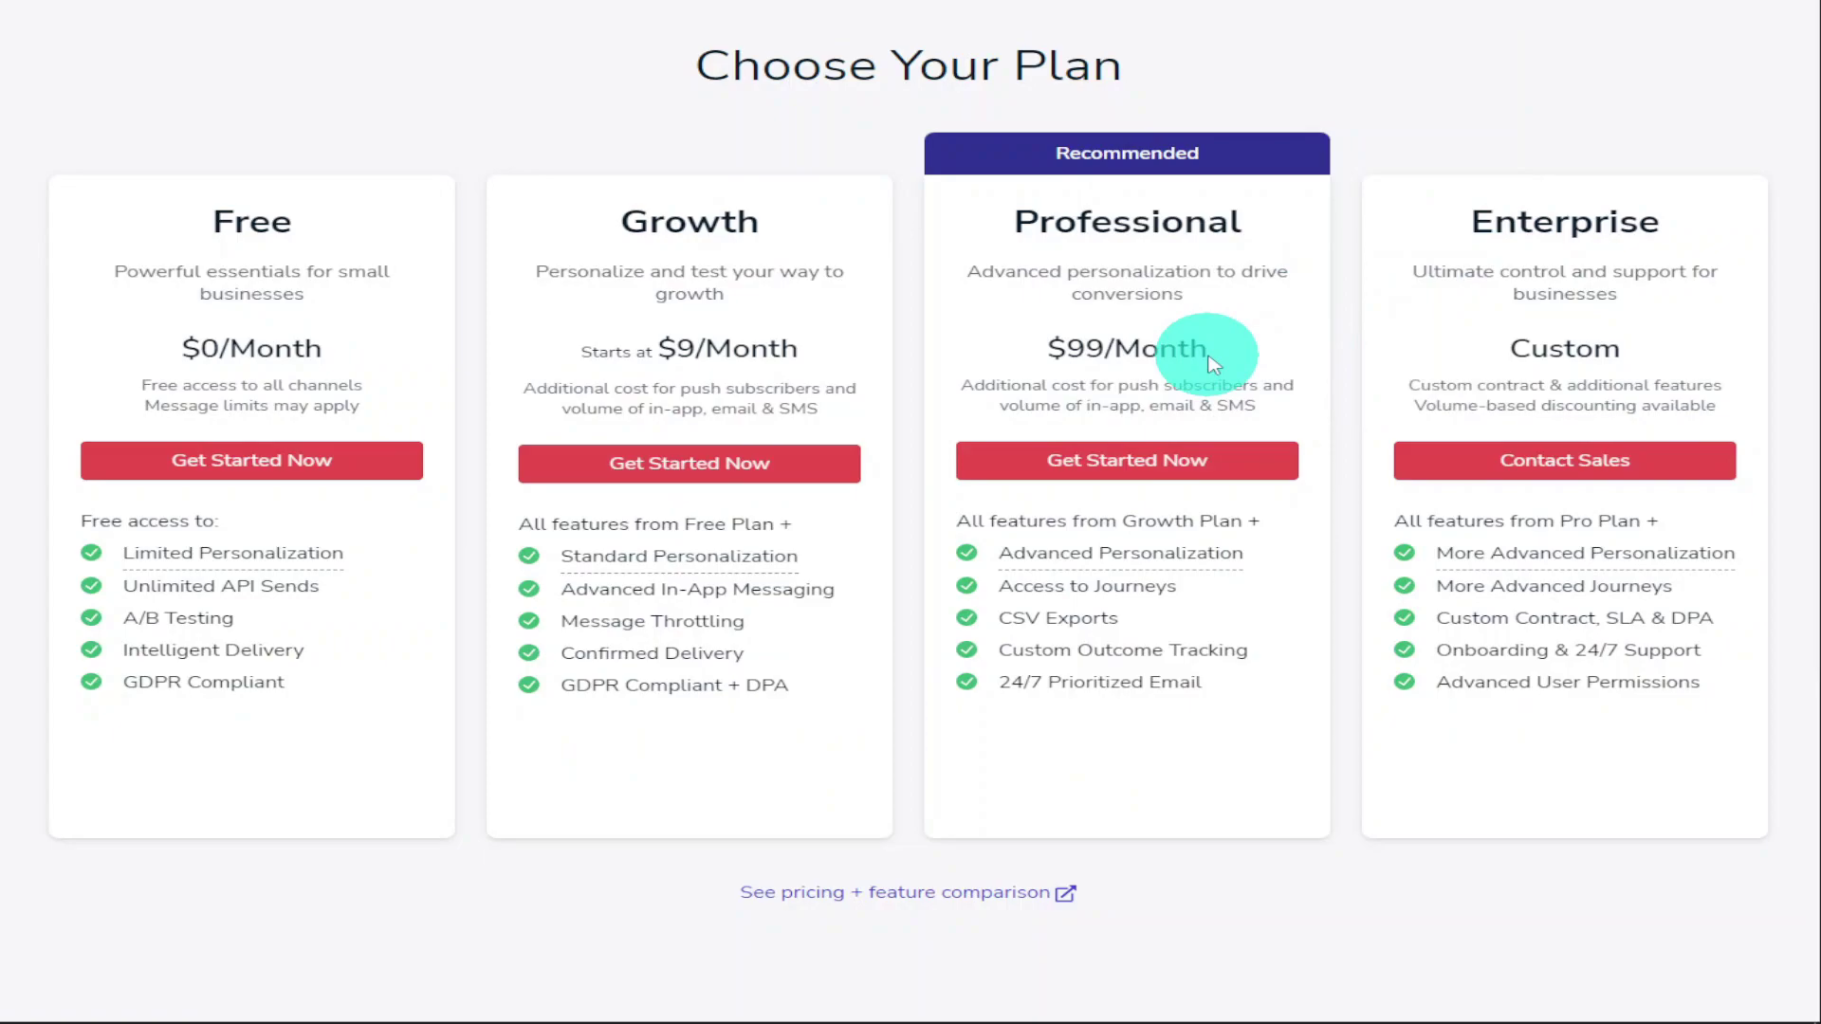
pyautogui.click(407, 467)
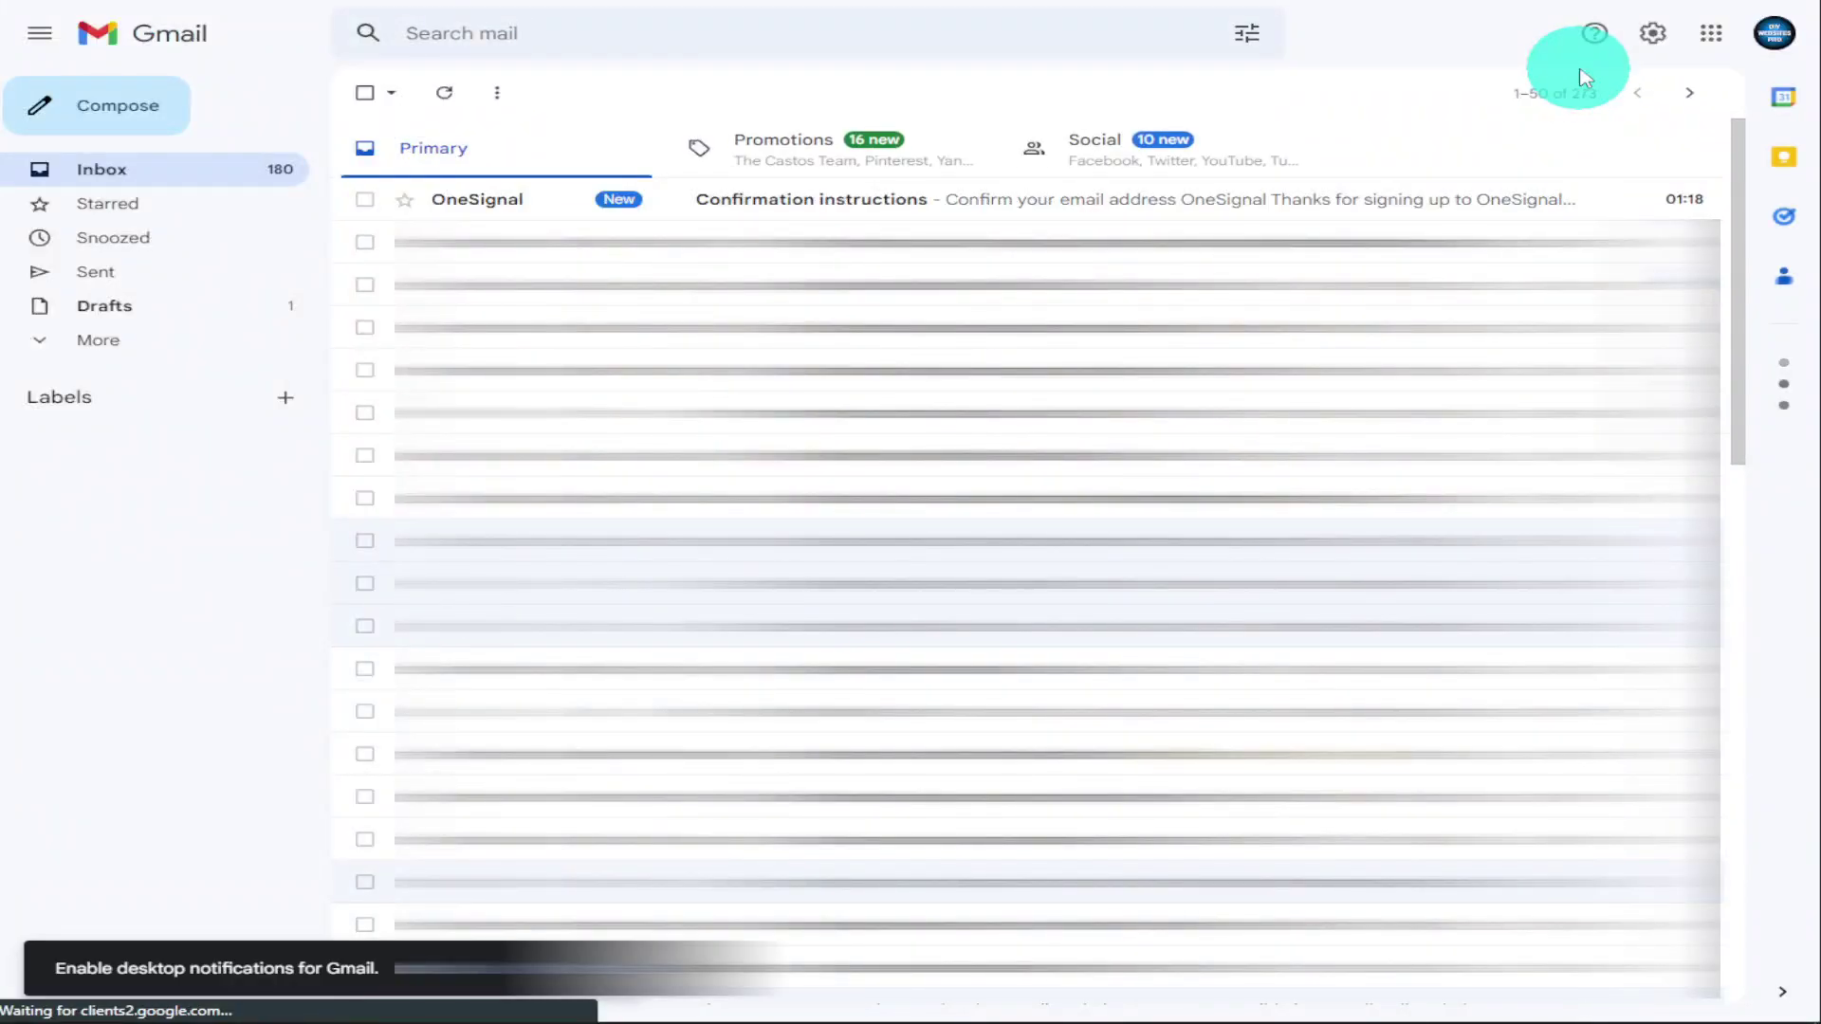
pyautogui.click(1058, 201)
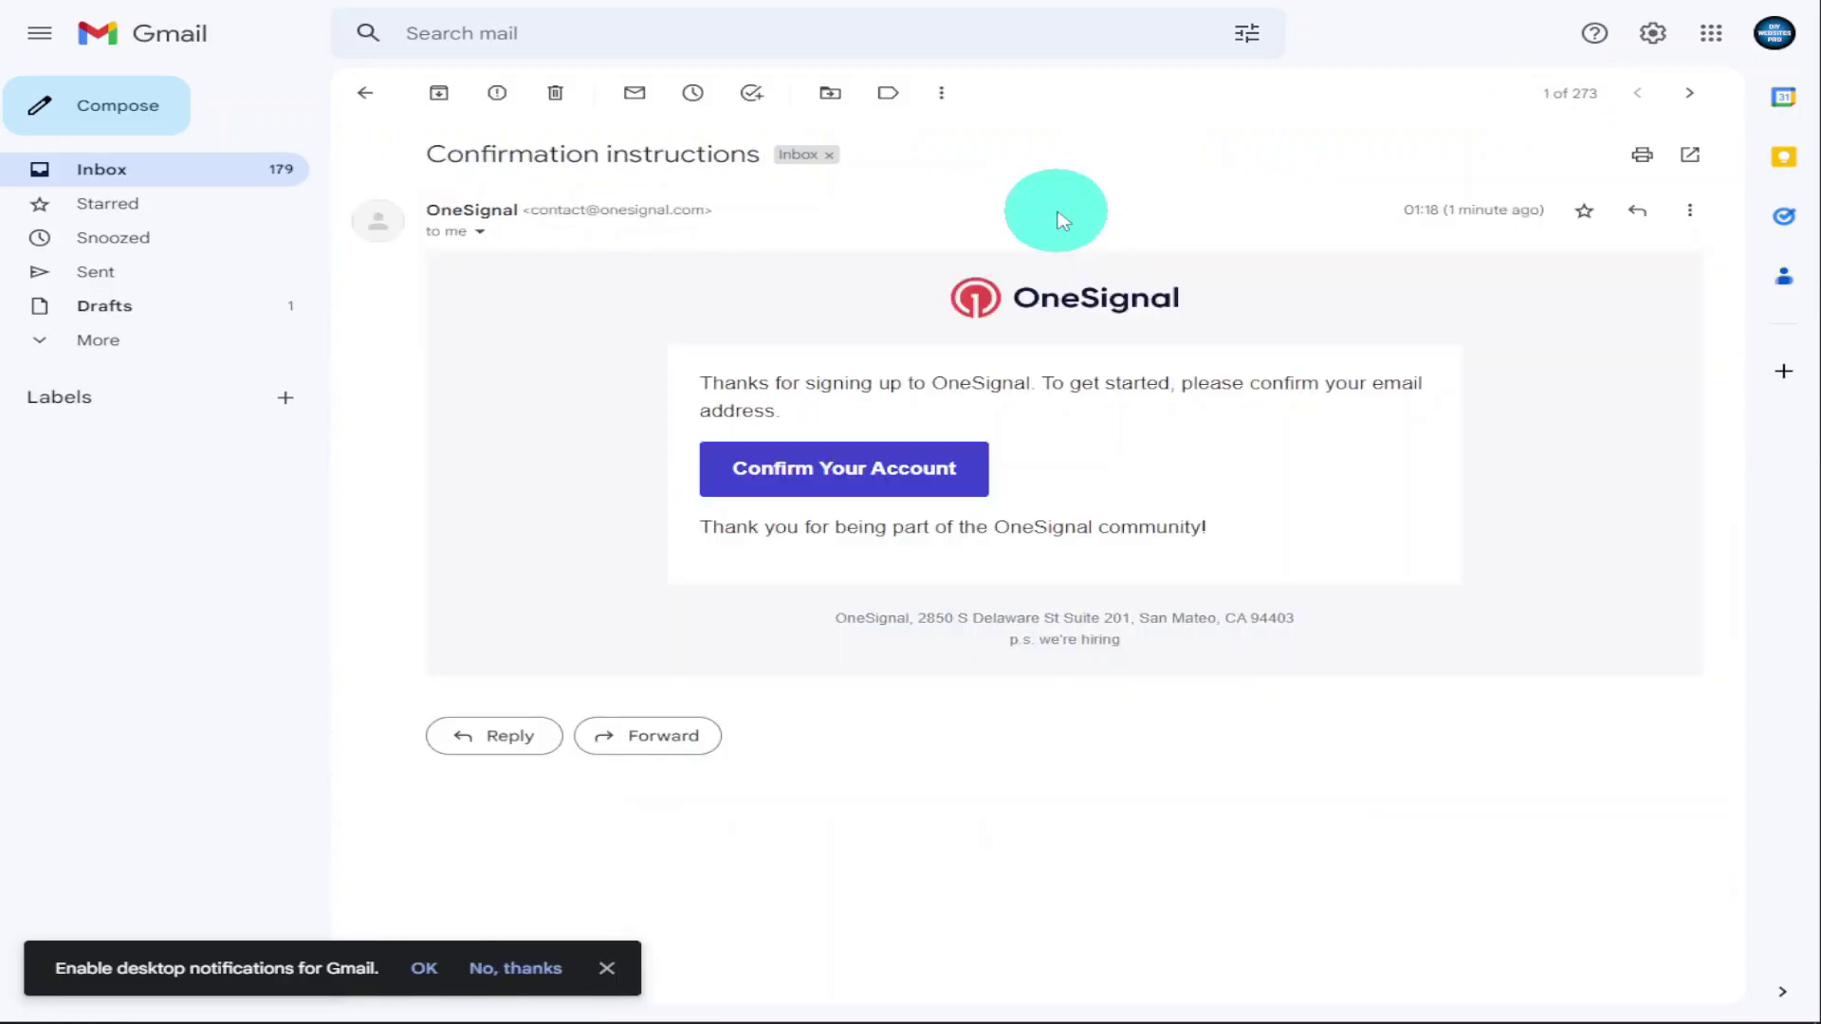
# Confirm the account and answer onboarding: Owner / Sole Proprietor, Education, three uses ticked
pyautogui.click(909, 490)
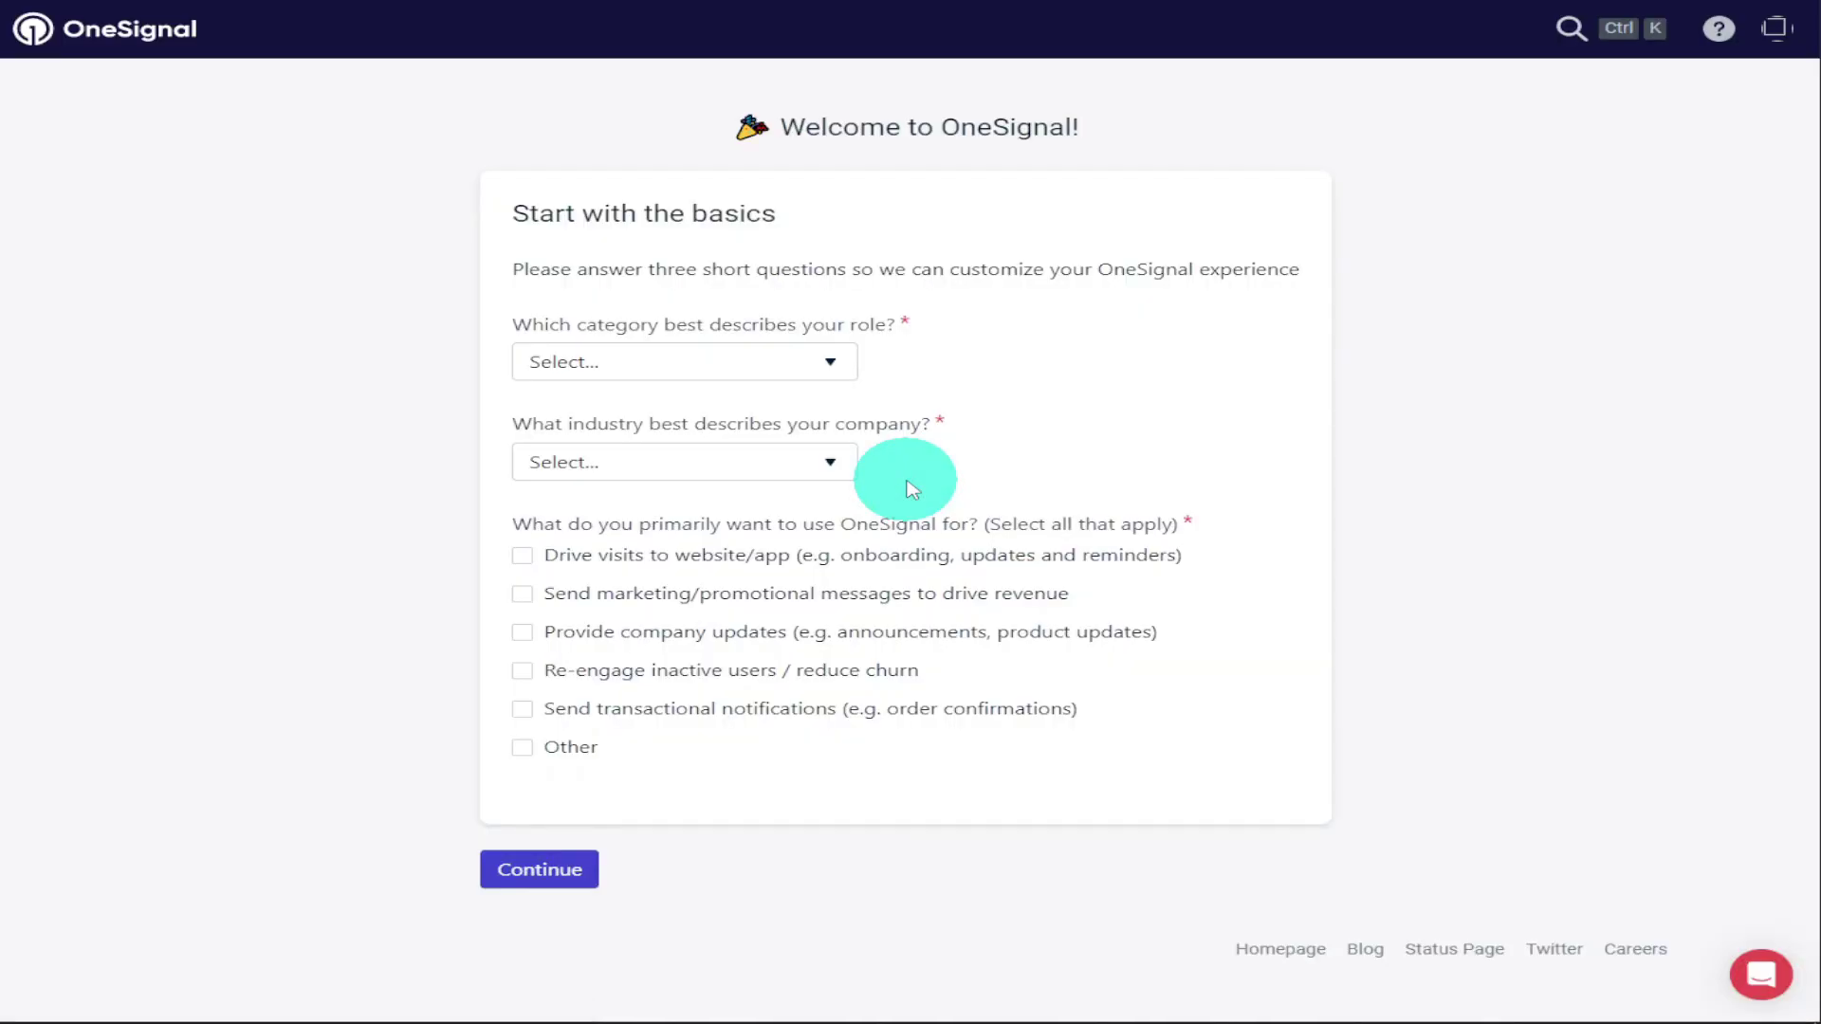
pyautogui.click(816, 361)
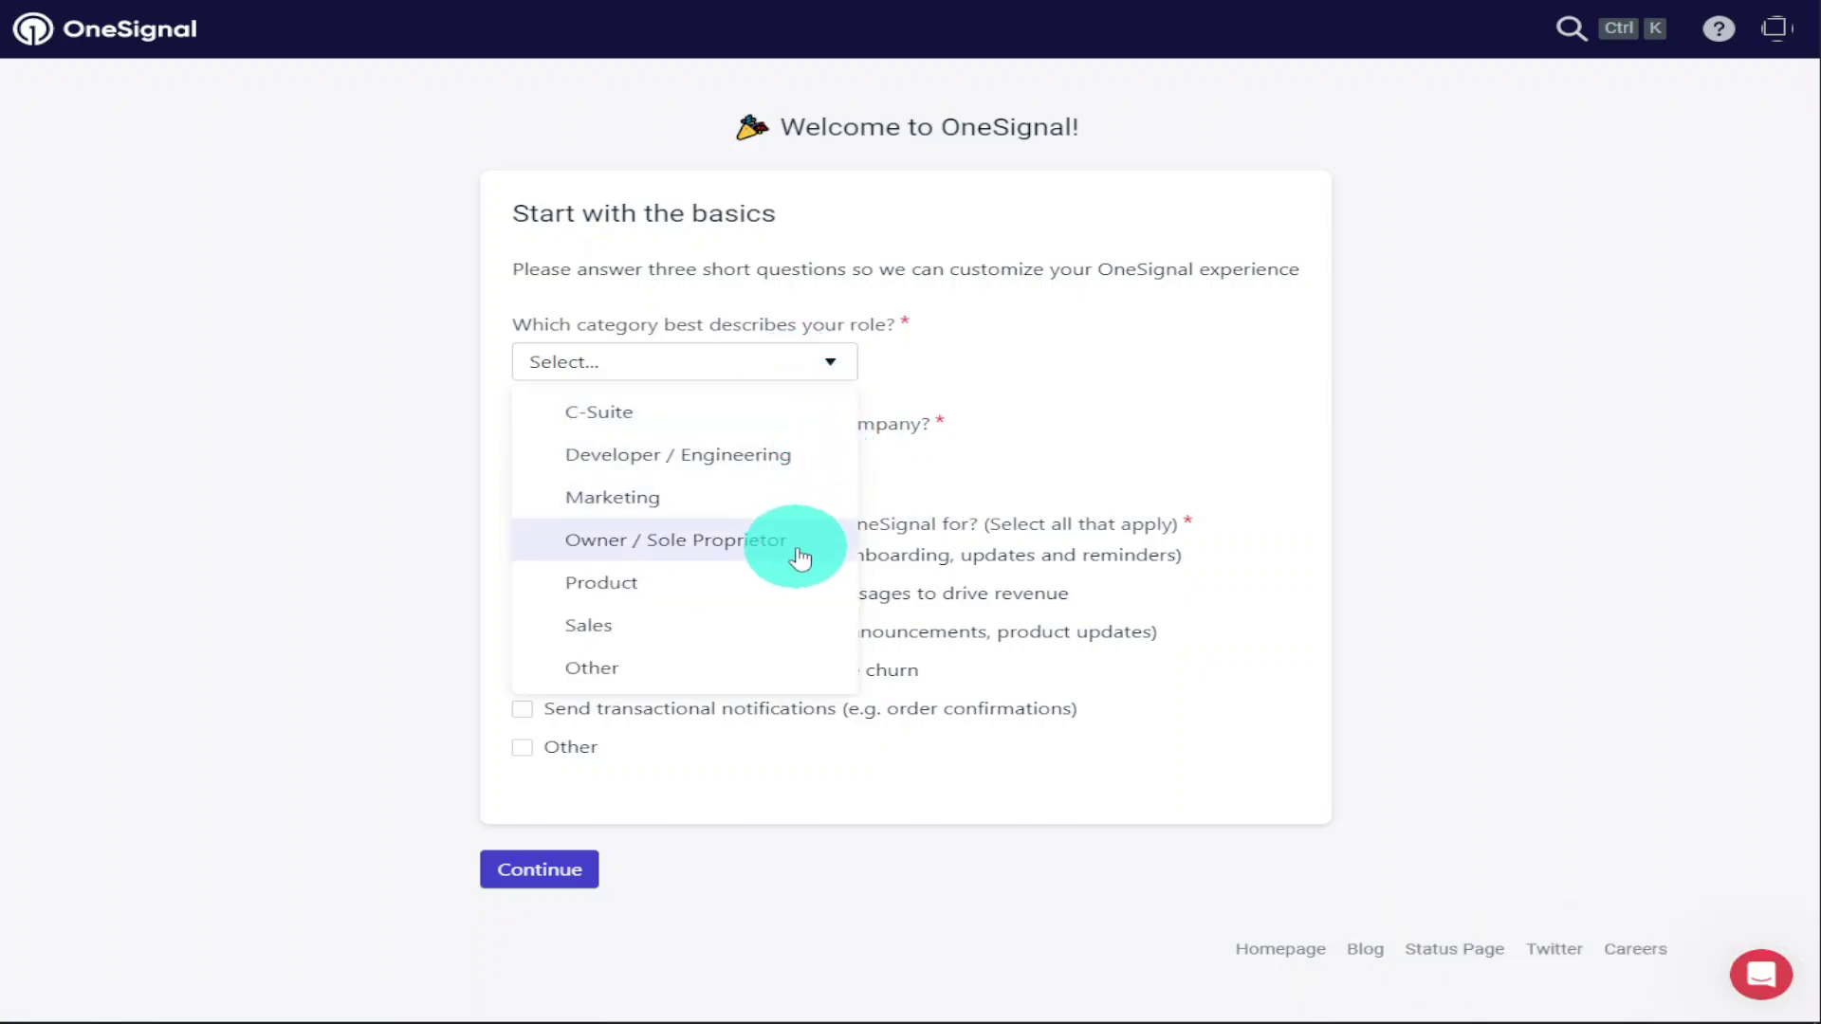
pyautogui.click(796, 538)
pyautogui.click(801, 464)
pyautogui.click(768, 592)
pyautogui.click(527, 557)
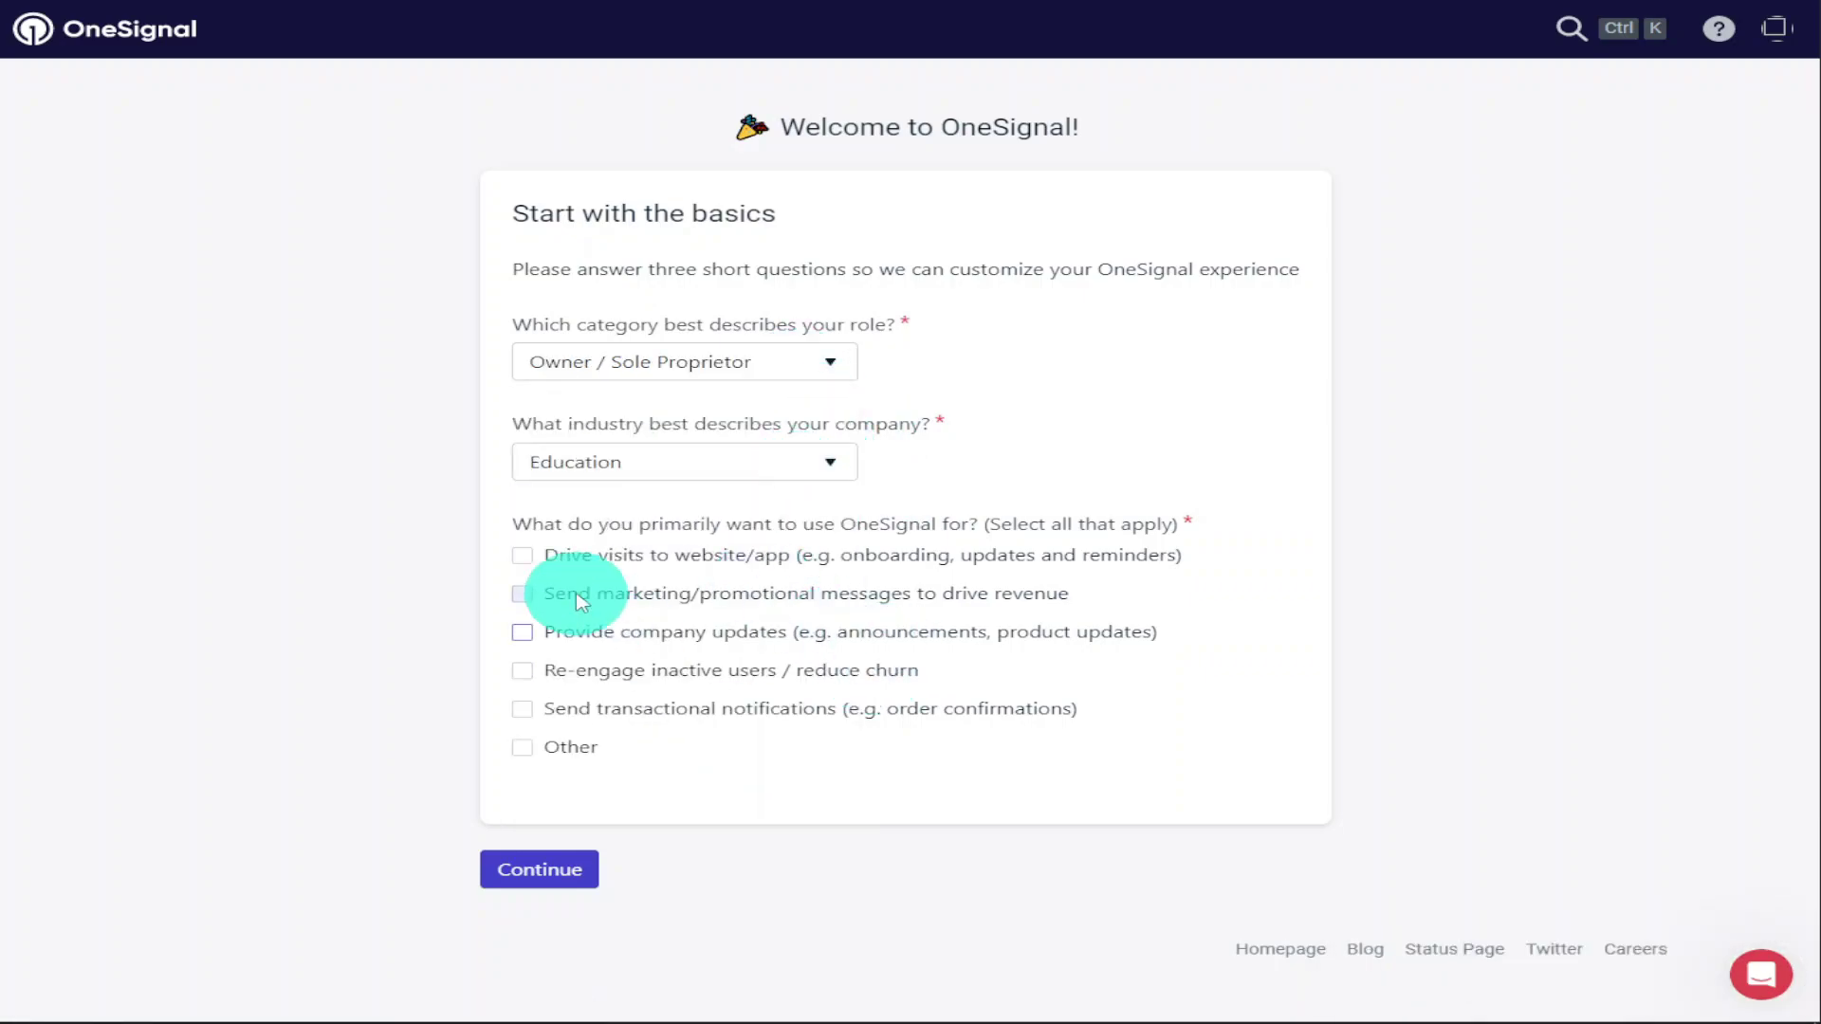
pyautogui.click(527, 594)
pyautogui.click(524, 631)
pyautogui.click(537, 868)
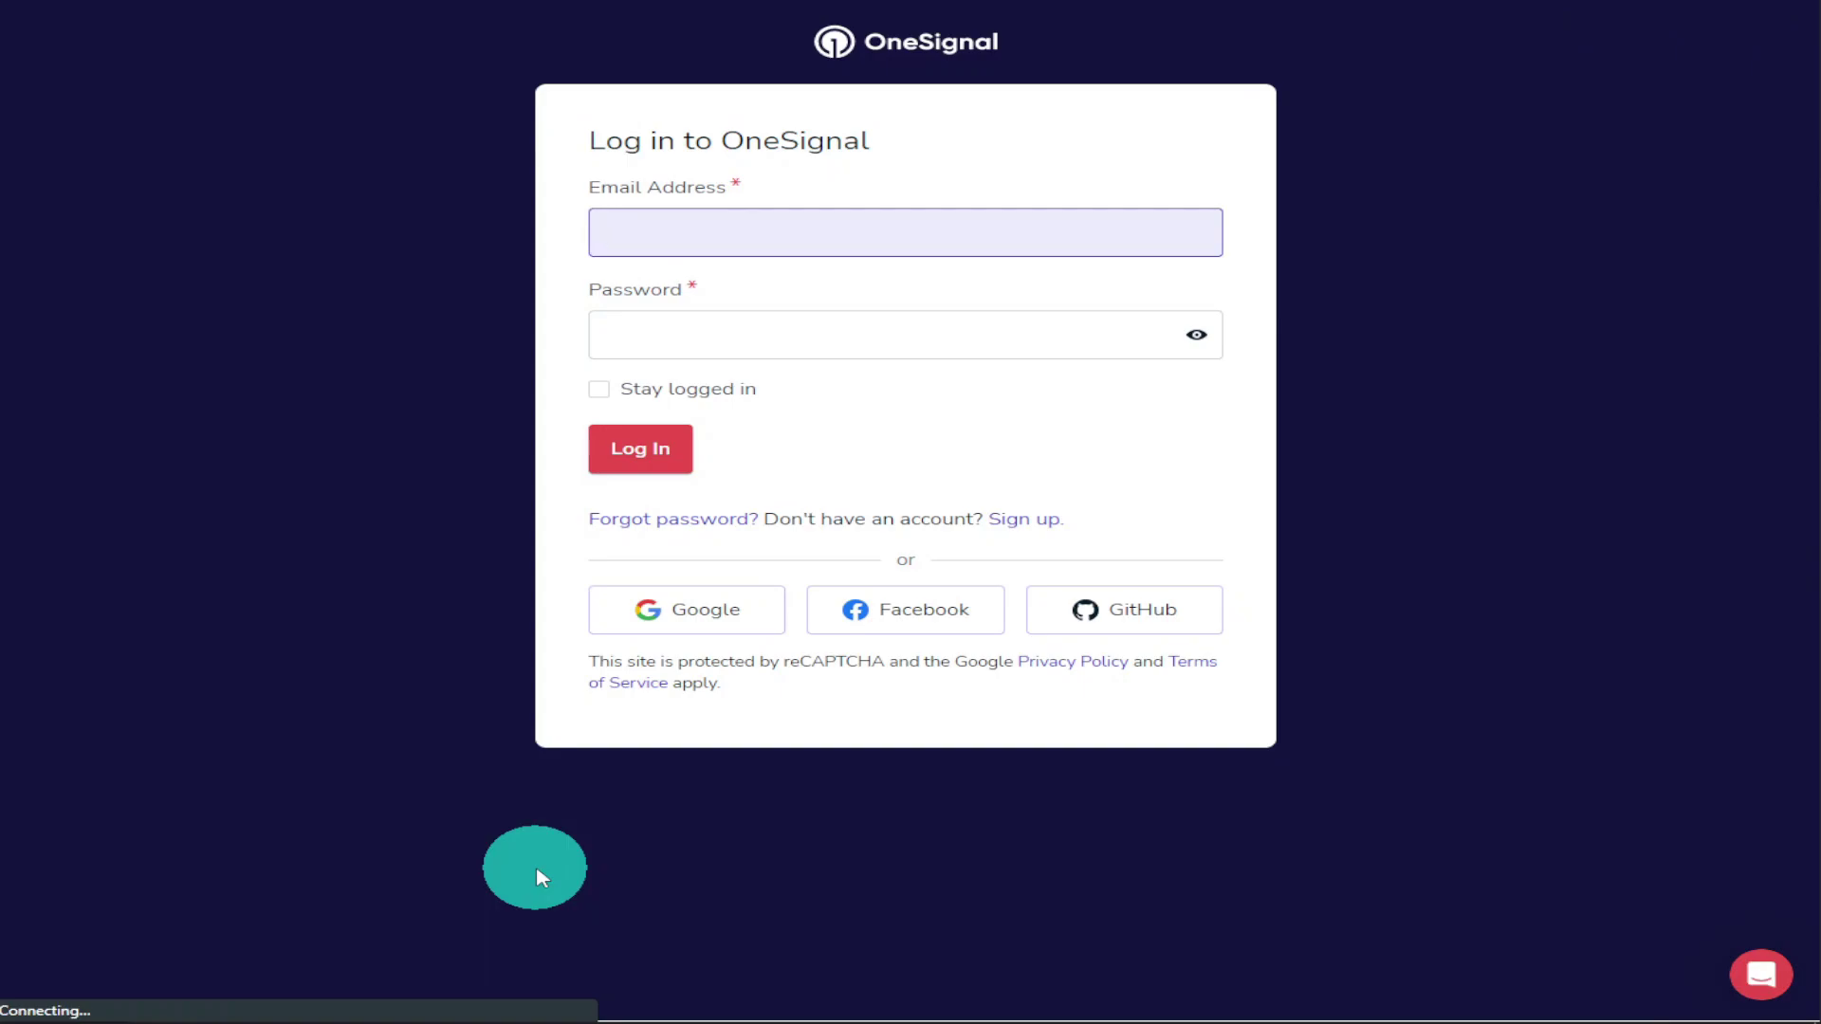
# Log in with the account e-mail and password, keeping the session logged in
pyautogui.click(652, 237)
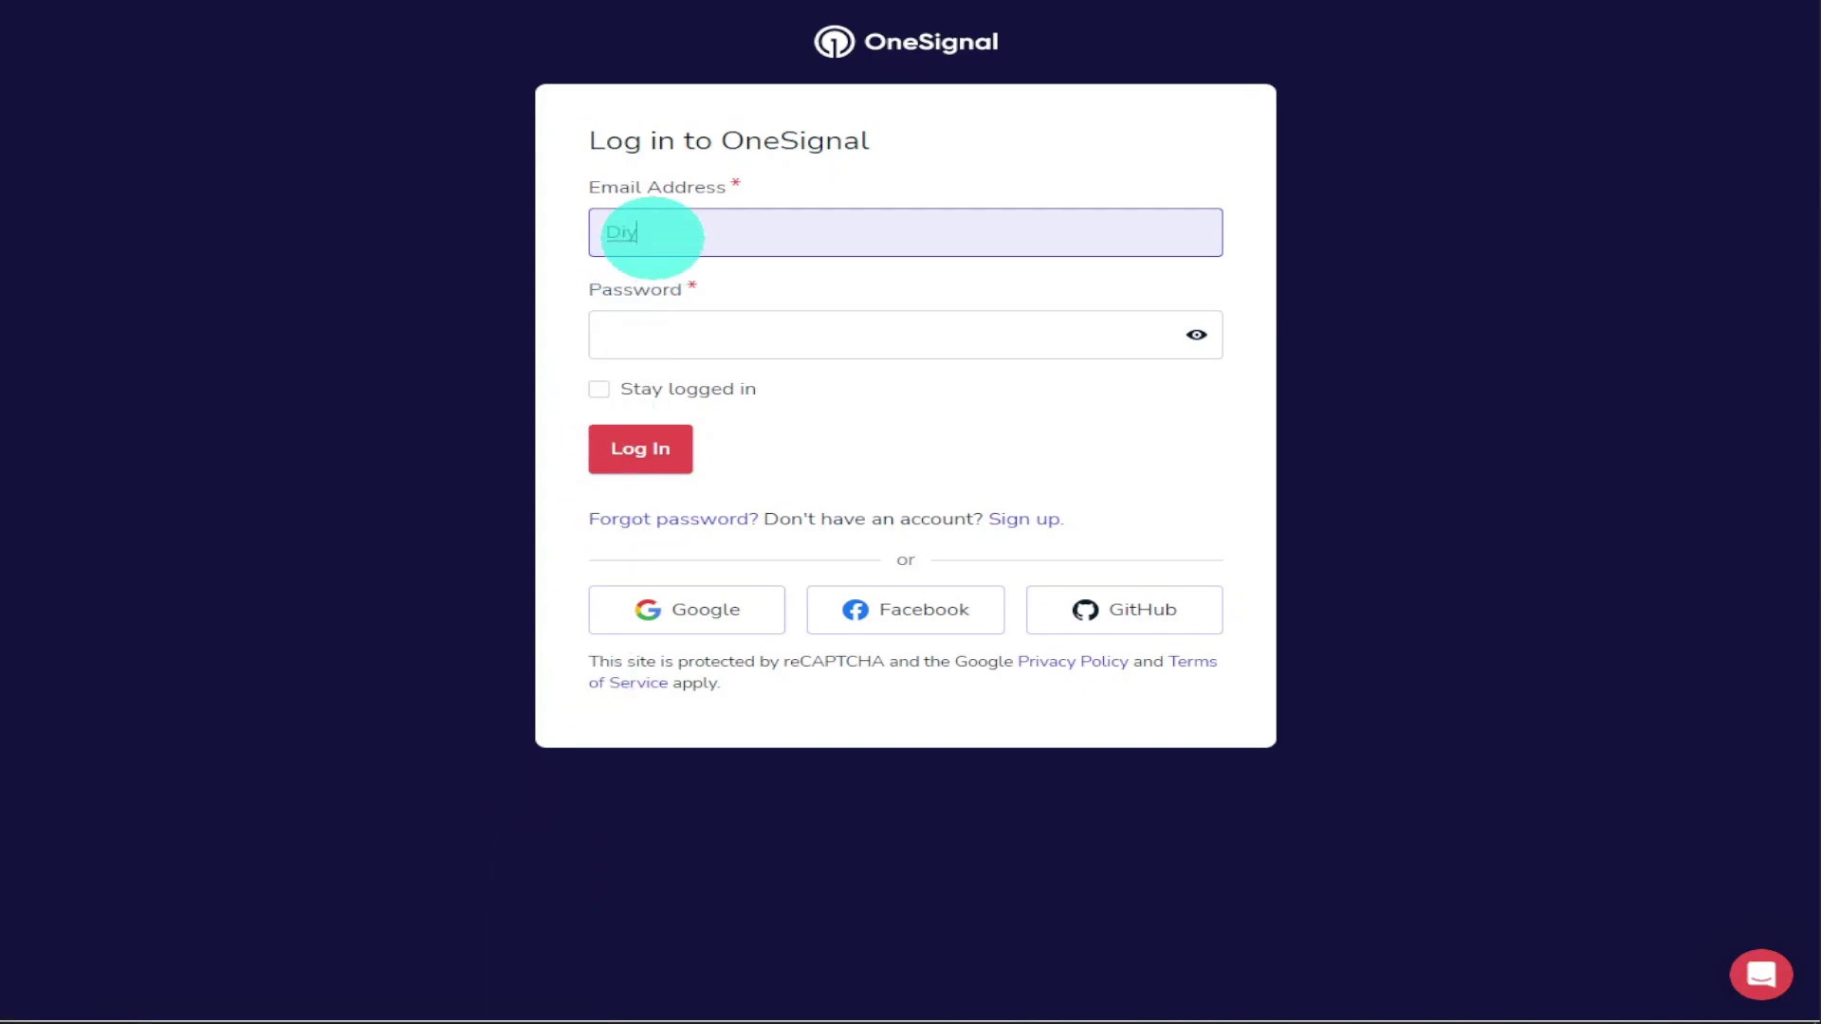
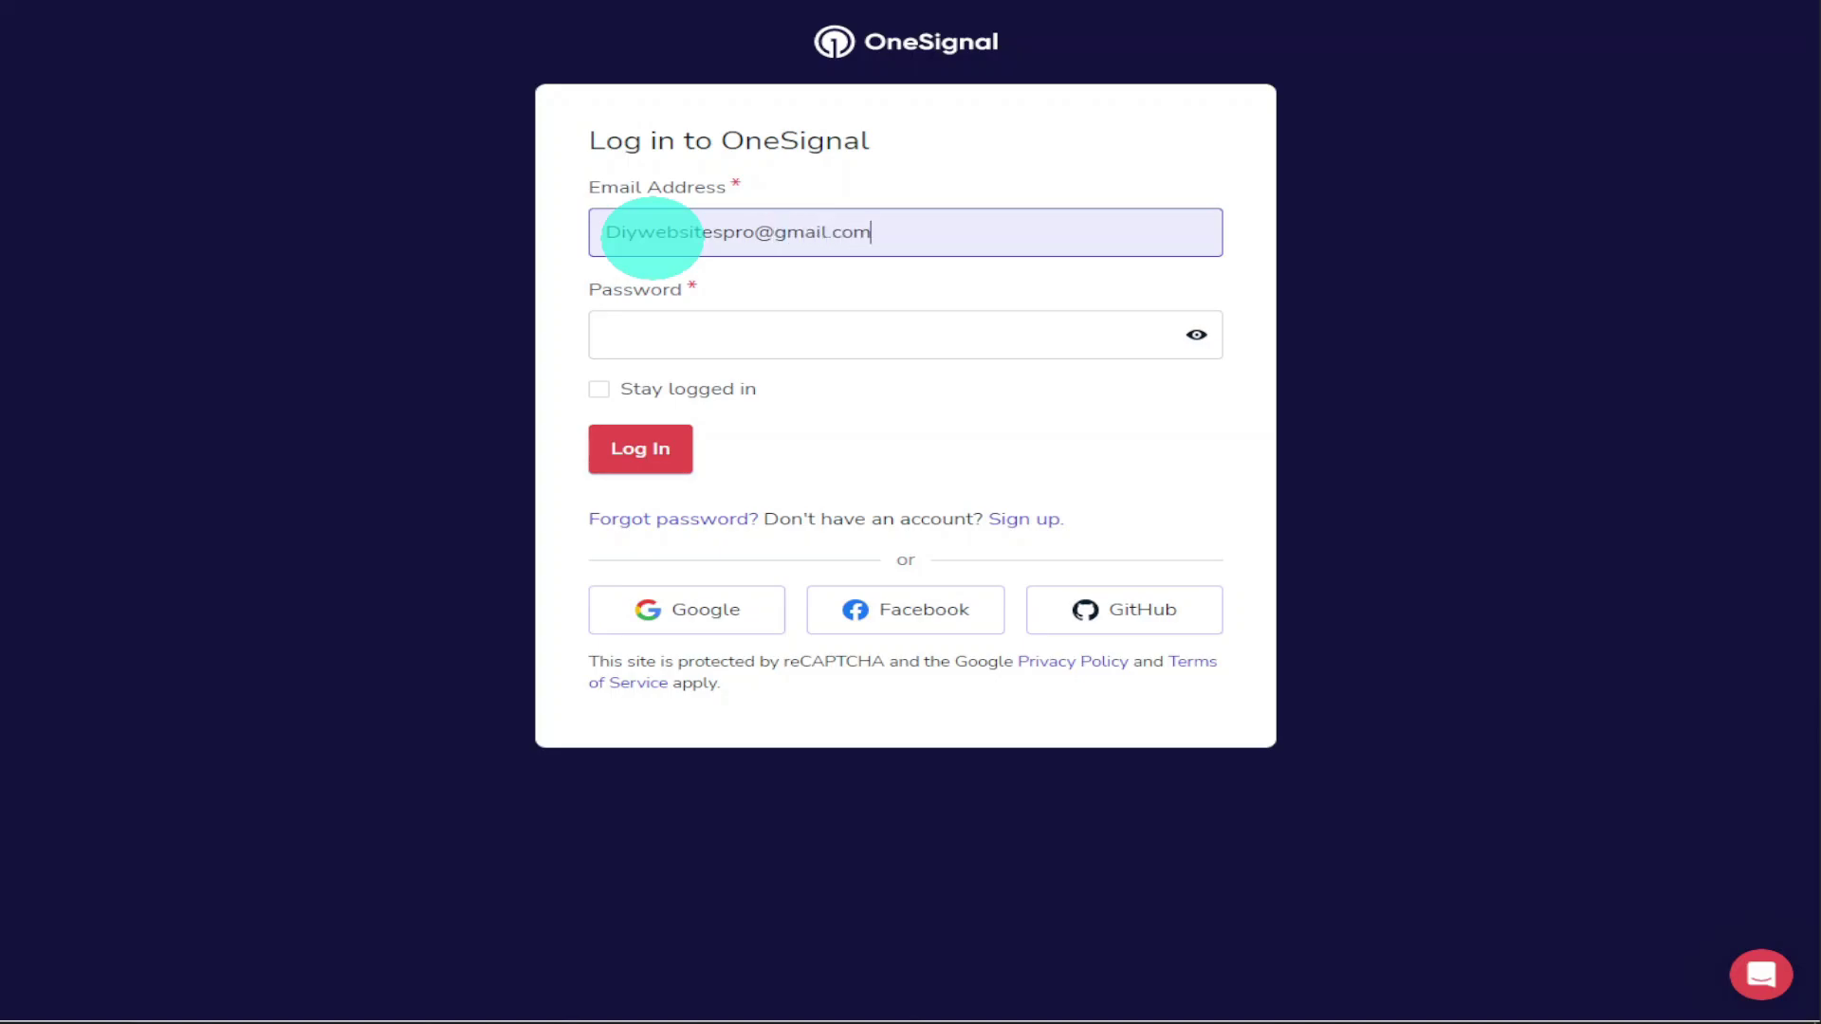
pyautogui.click(667, 327)
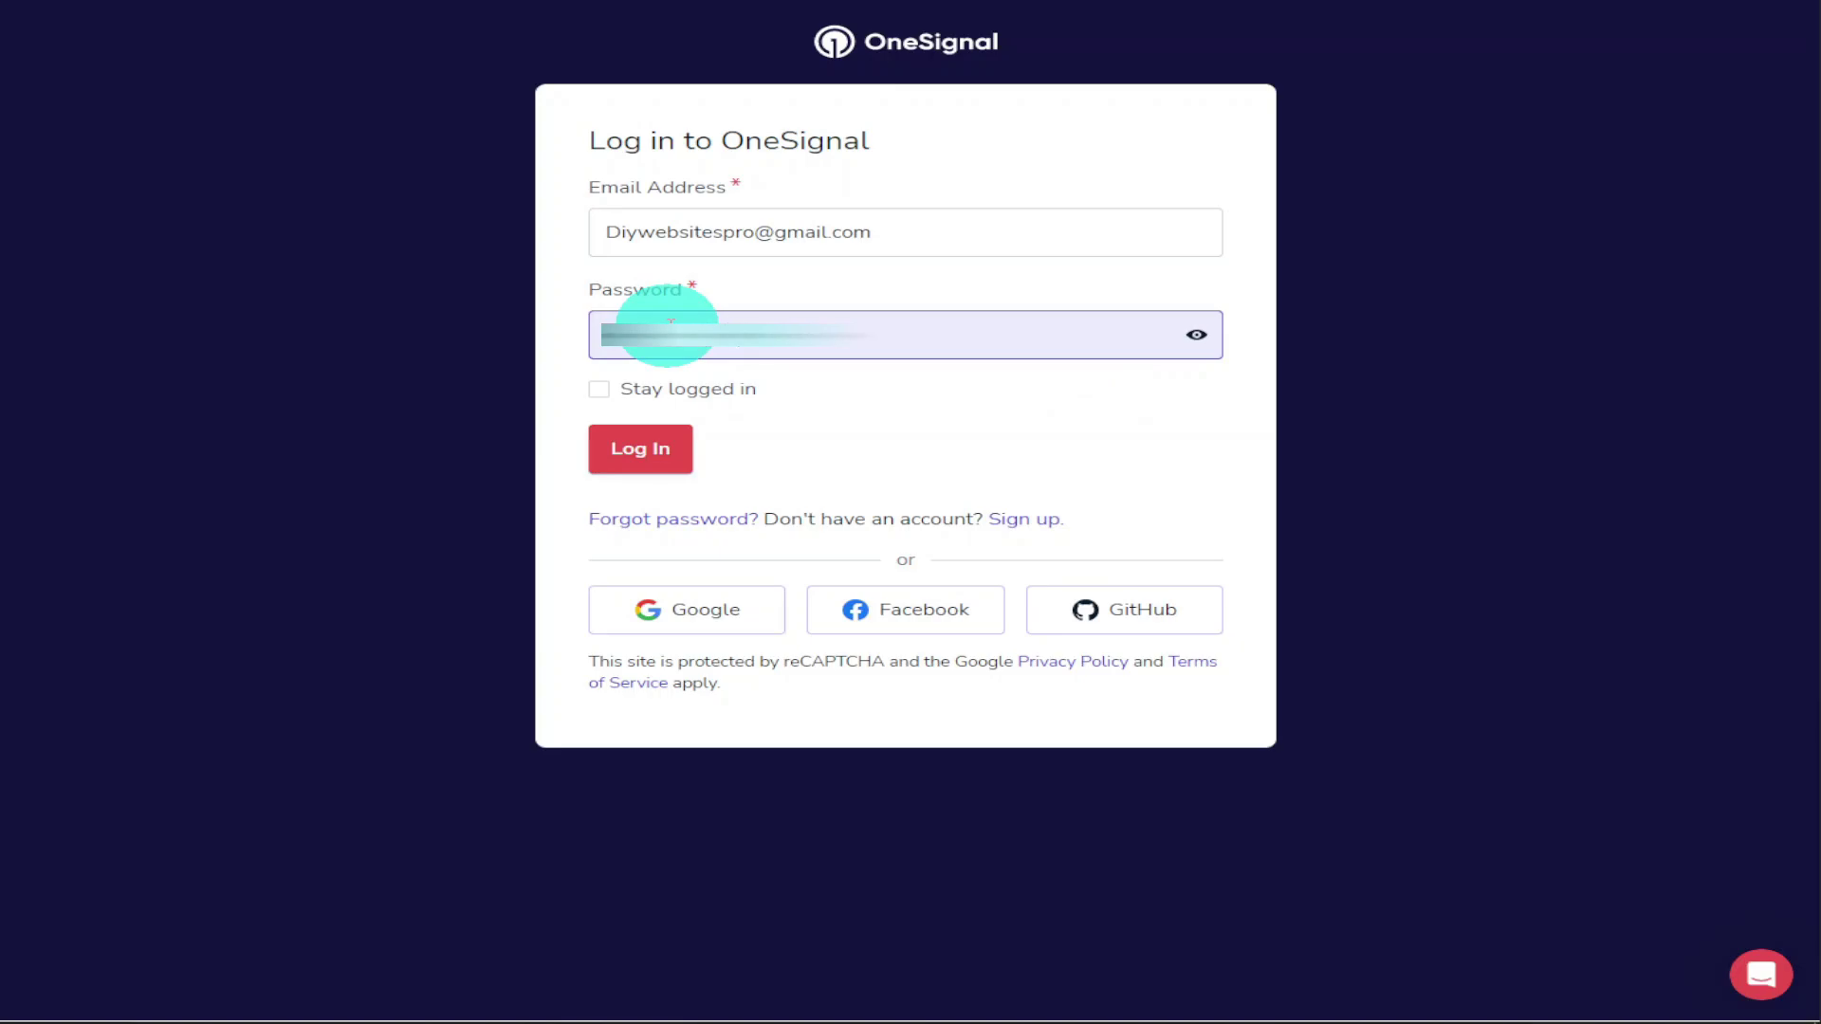
pyautogui.click(598, 388)
pyautogui.click(632, 448)
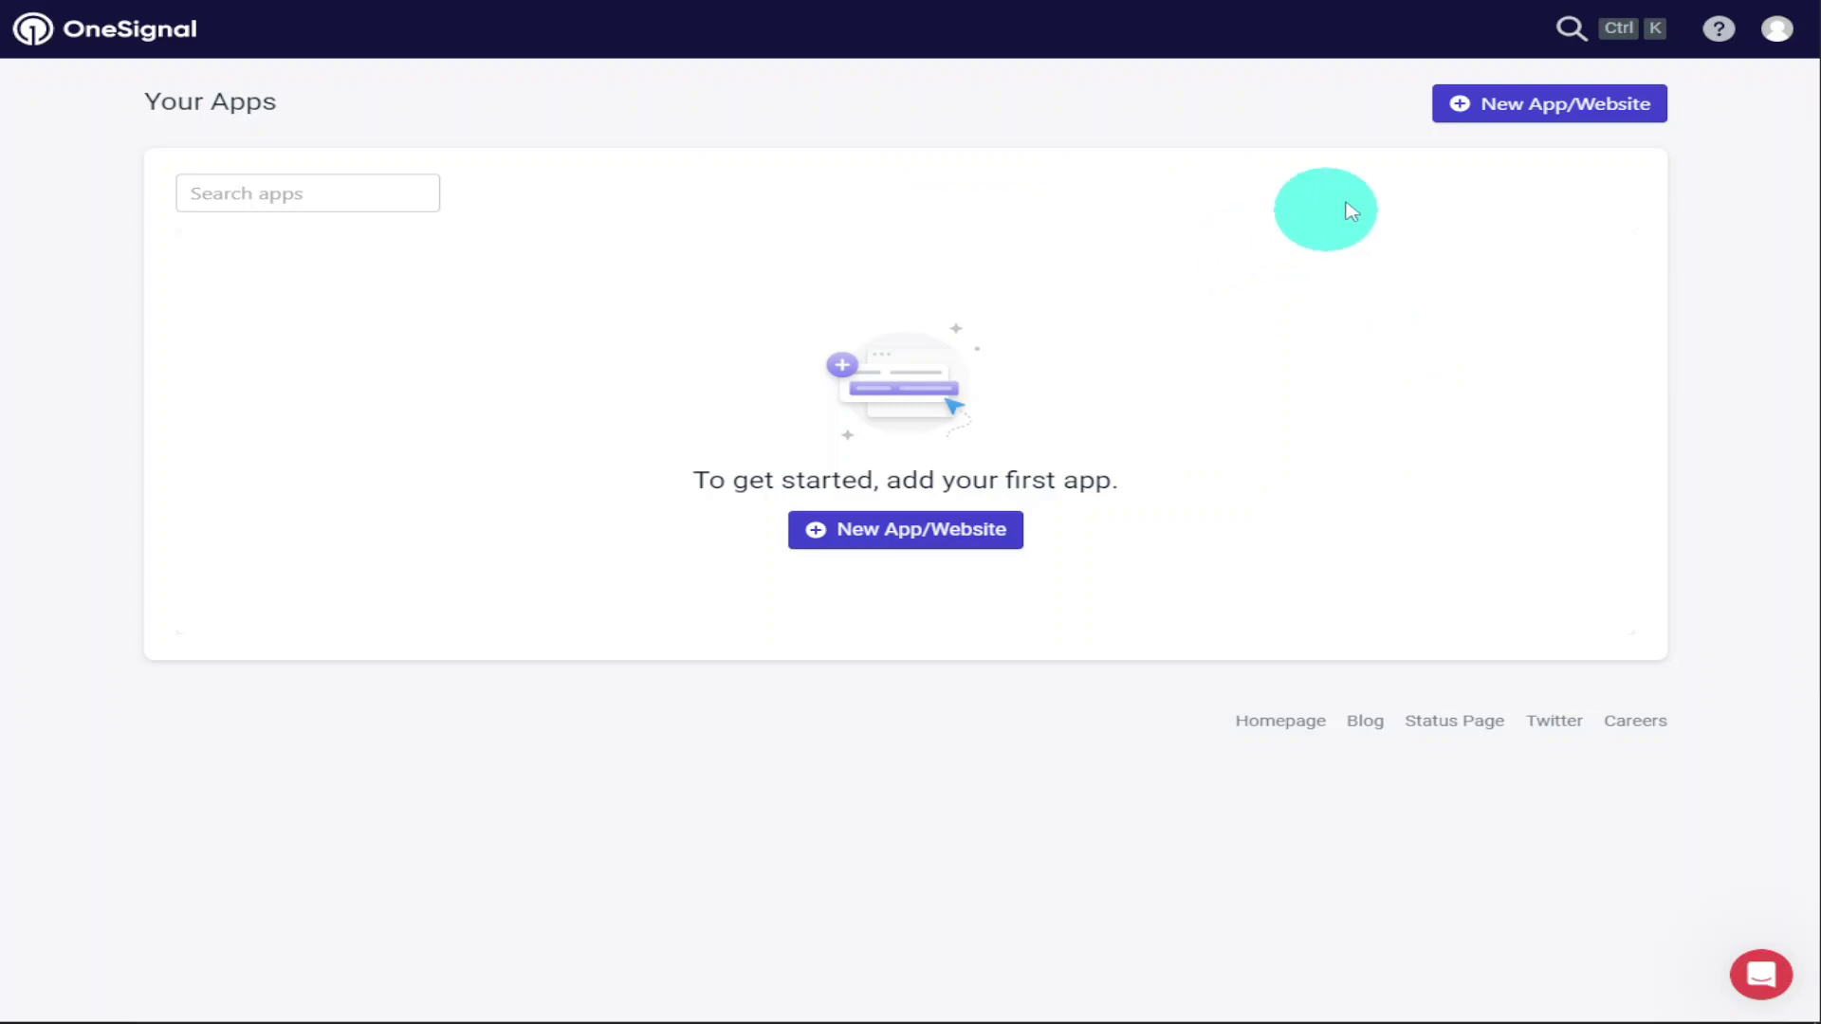
pyautogui.click(1491, 112)
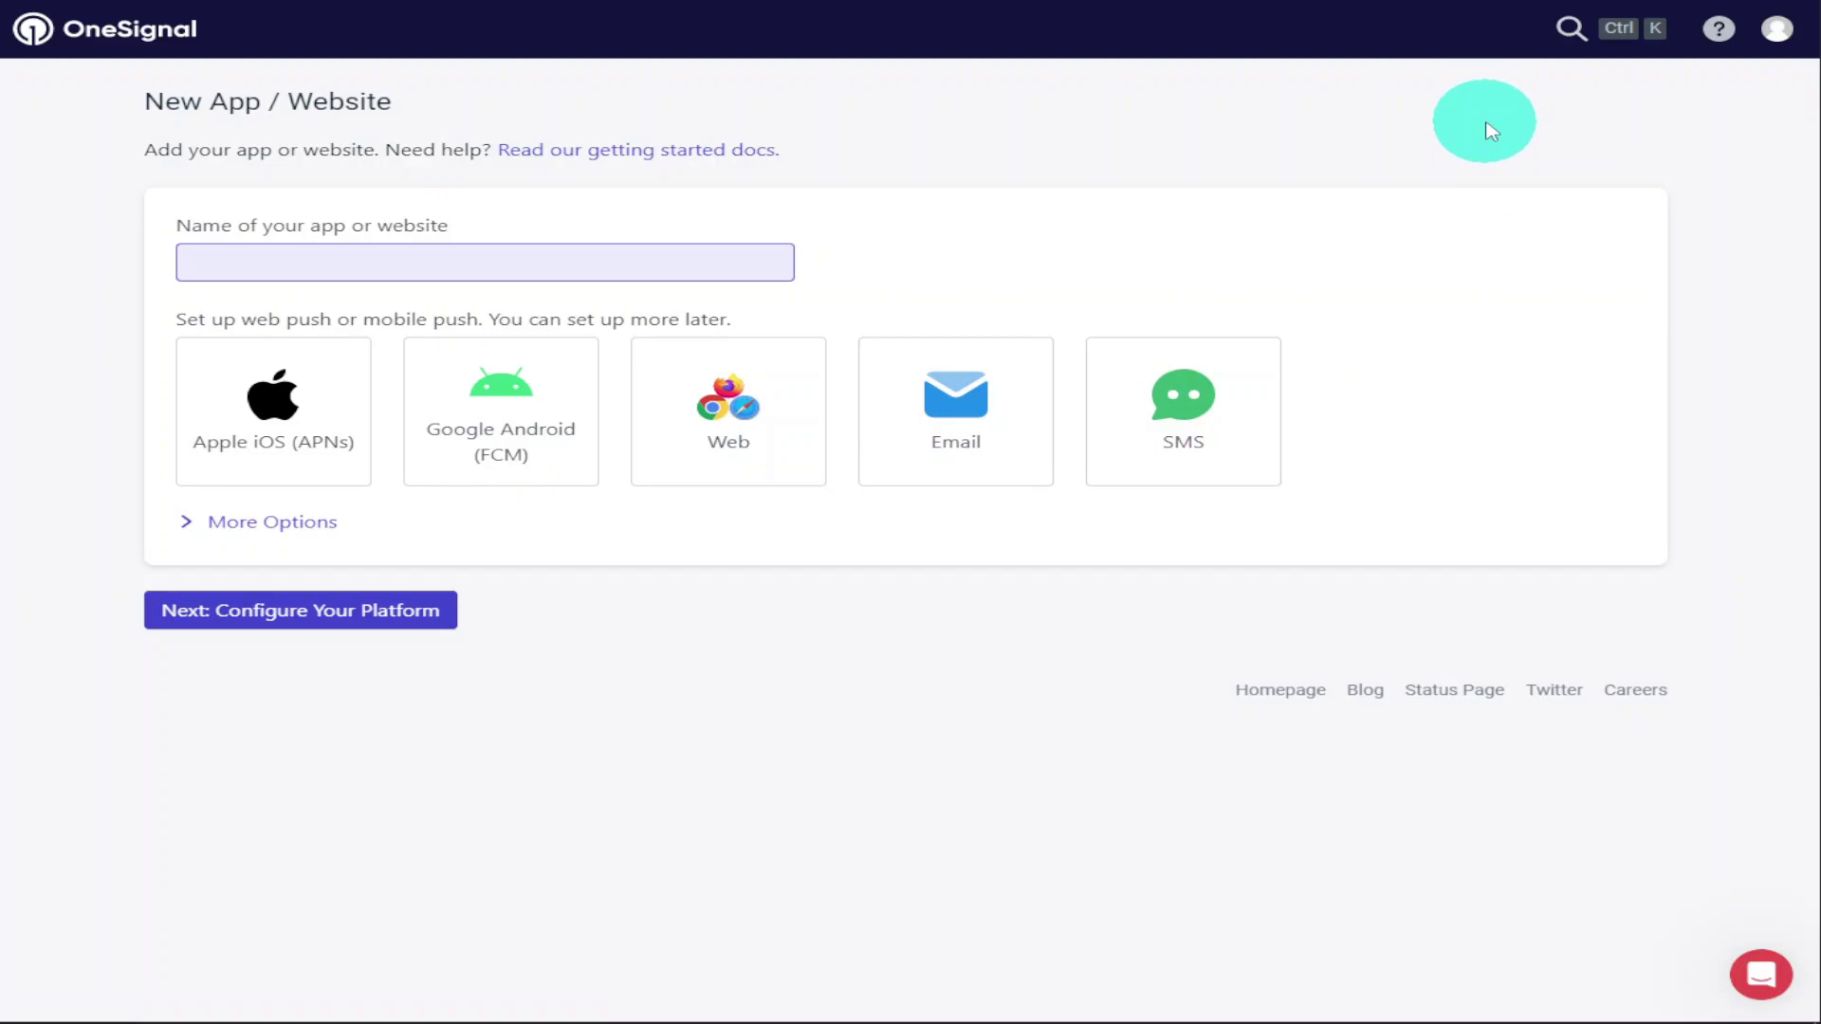
pyautogui.click(769, 410)
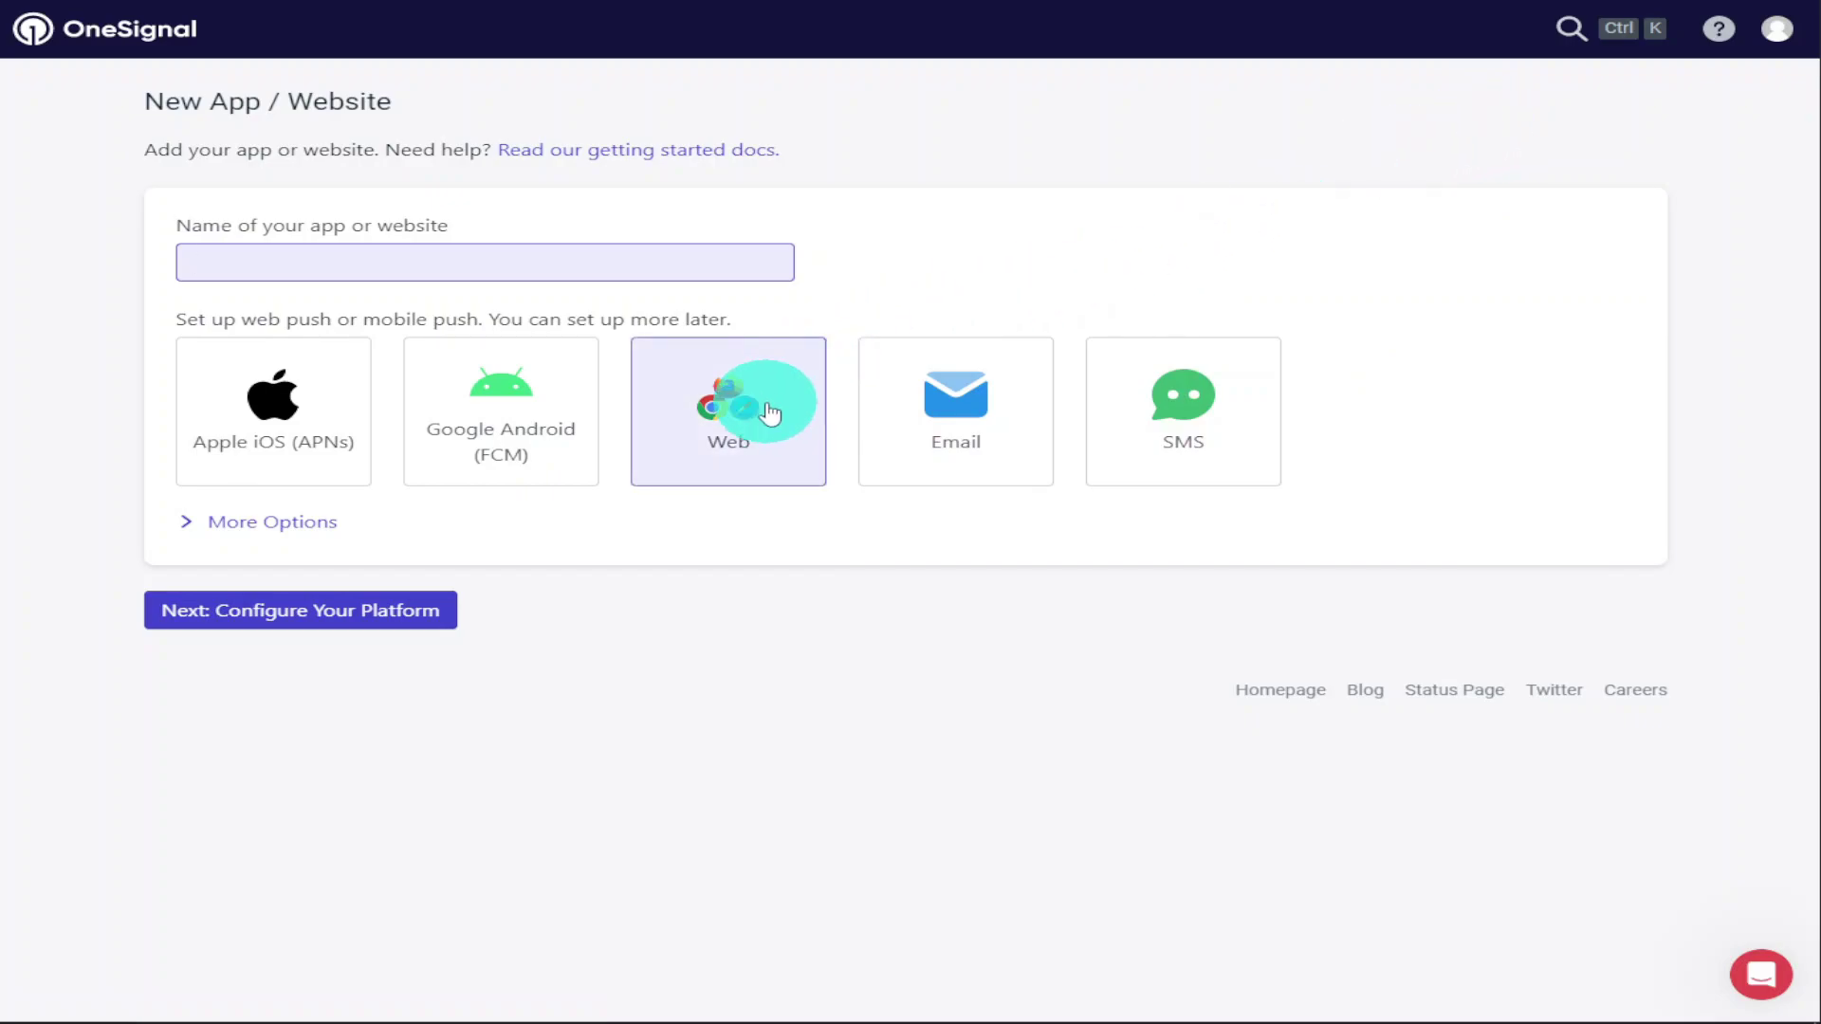
pyautogui.write('https')
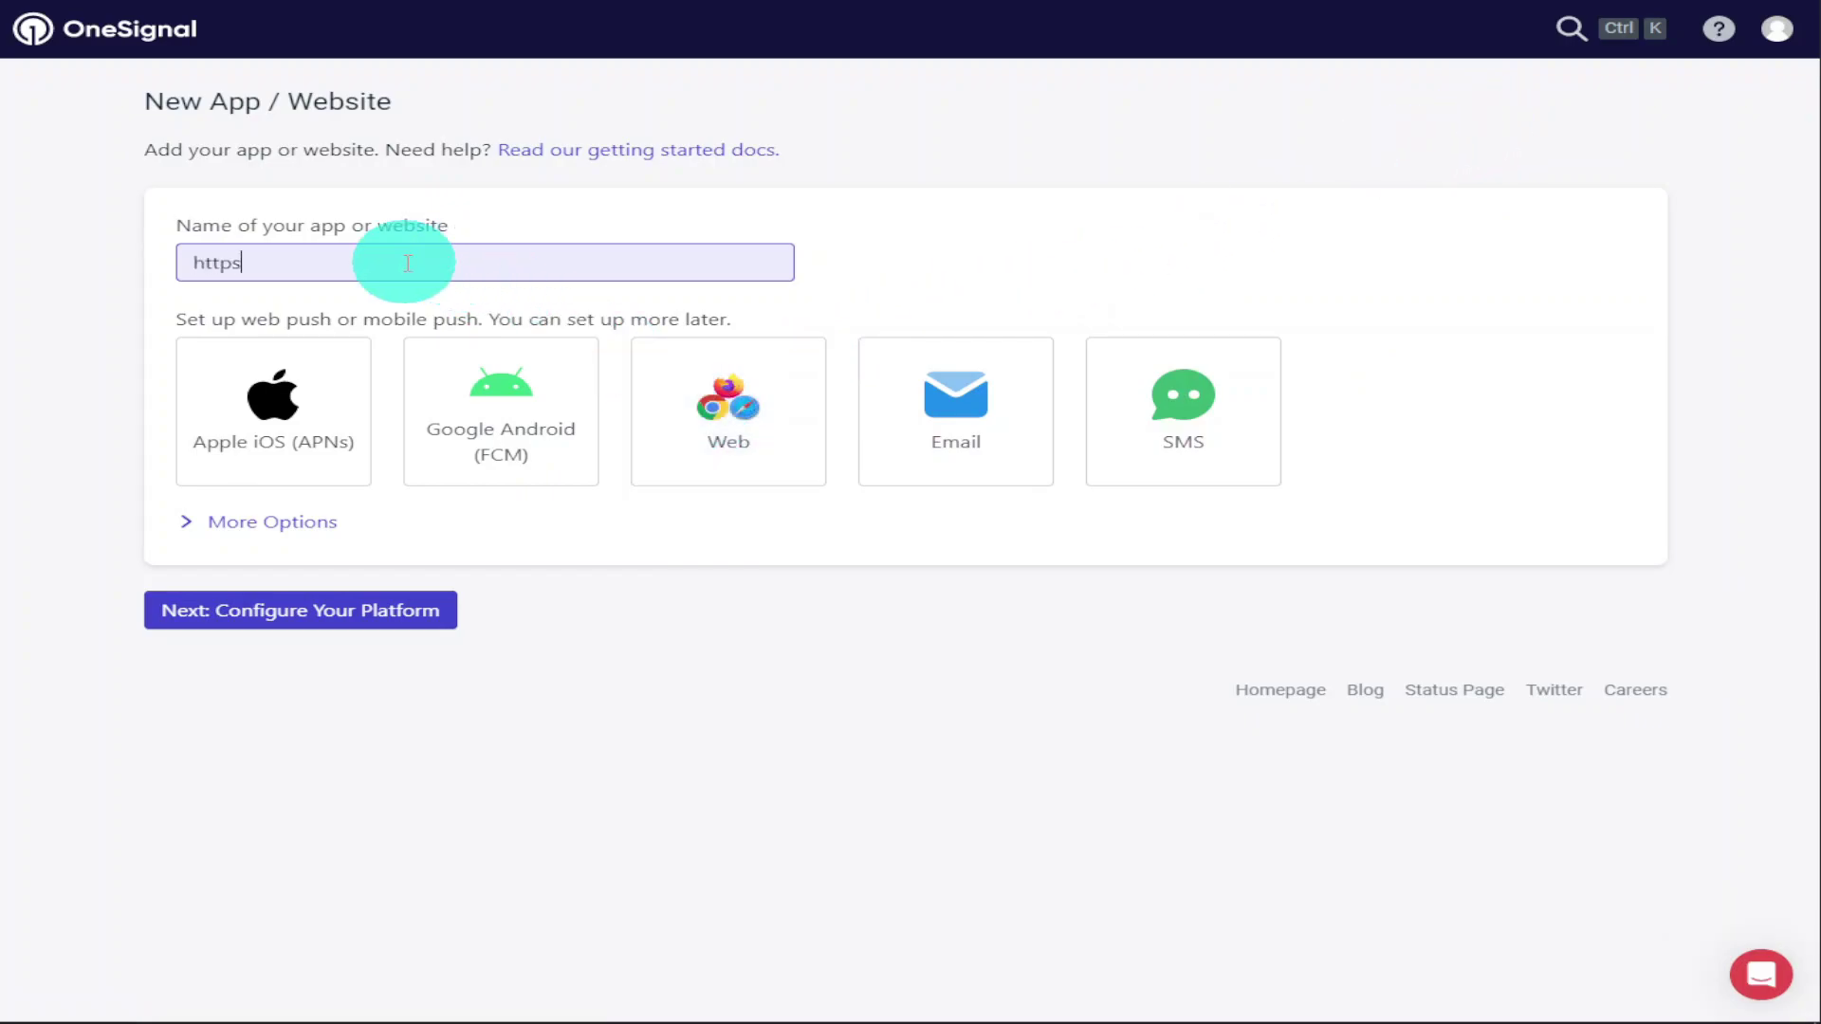
pyautogui.write('://diywebsitespro.com')
pyautogui.click(723, 417)
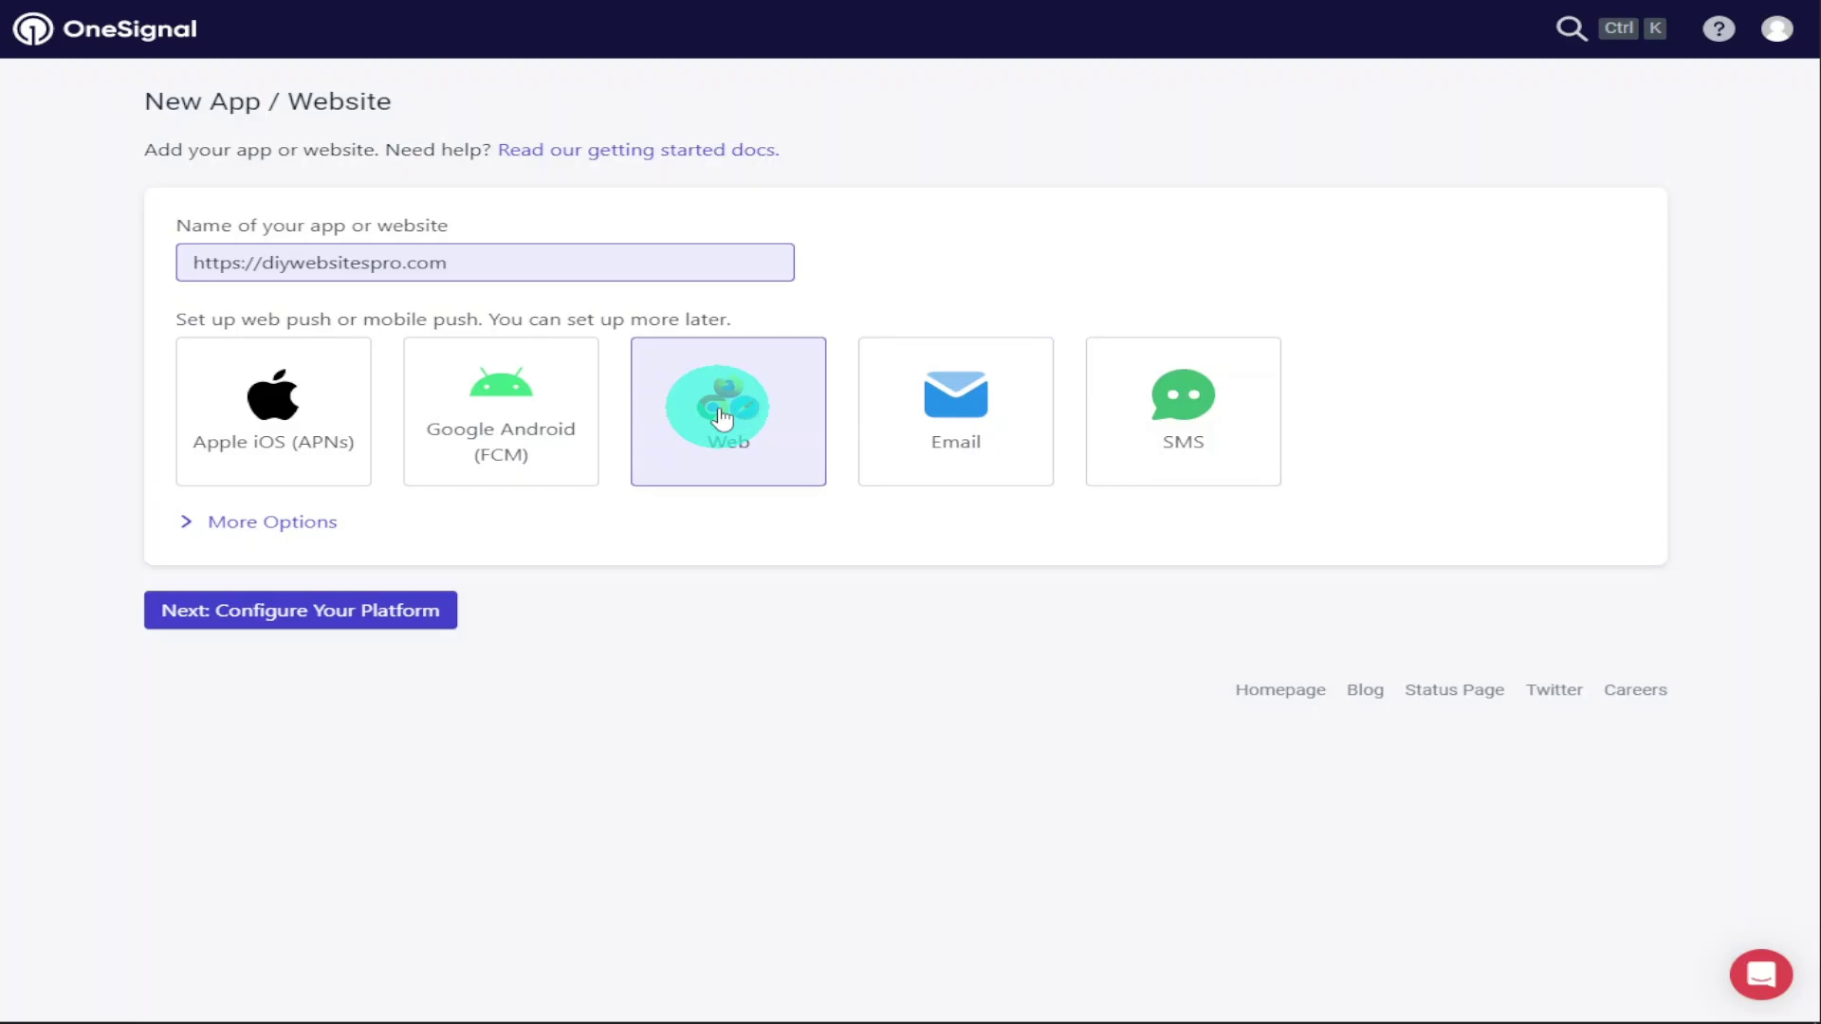
pyautogui.click(439, 610)
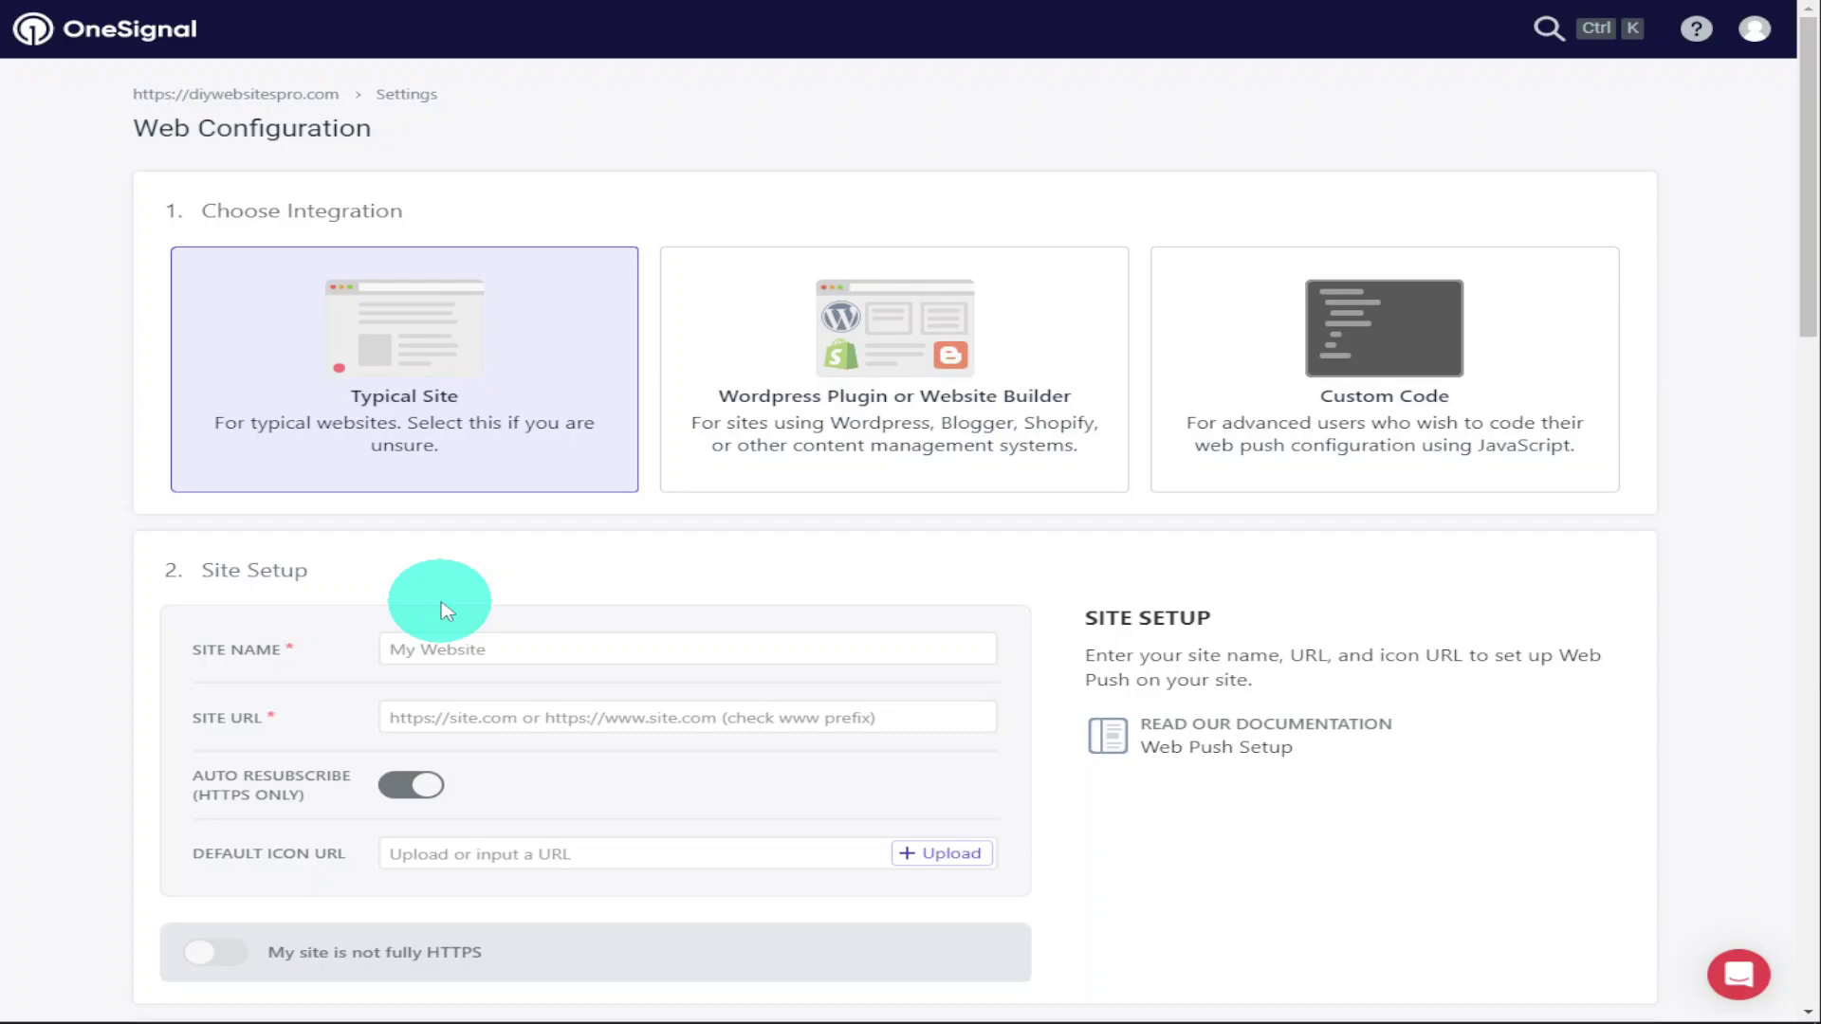
pyautogui.click(825, 467)
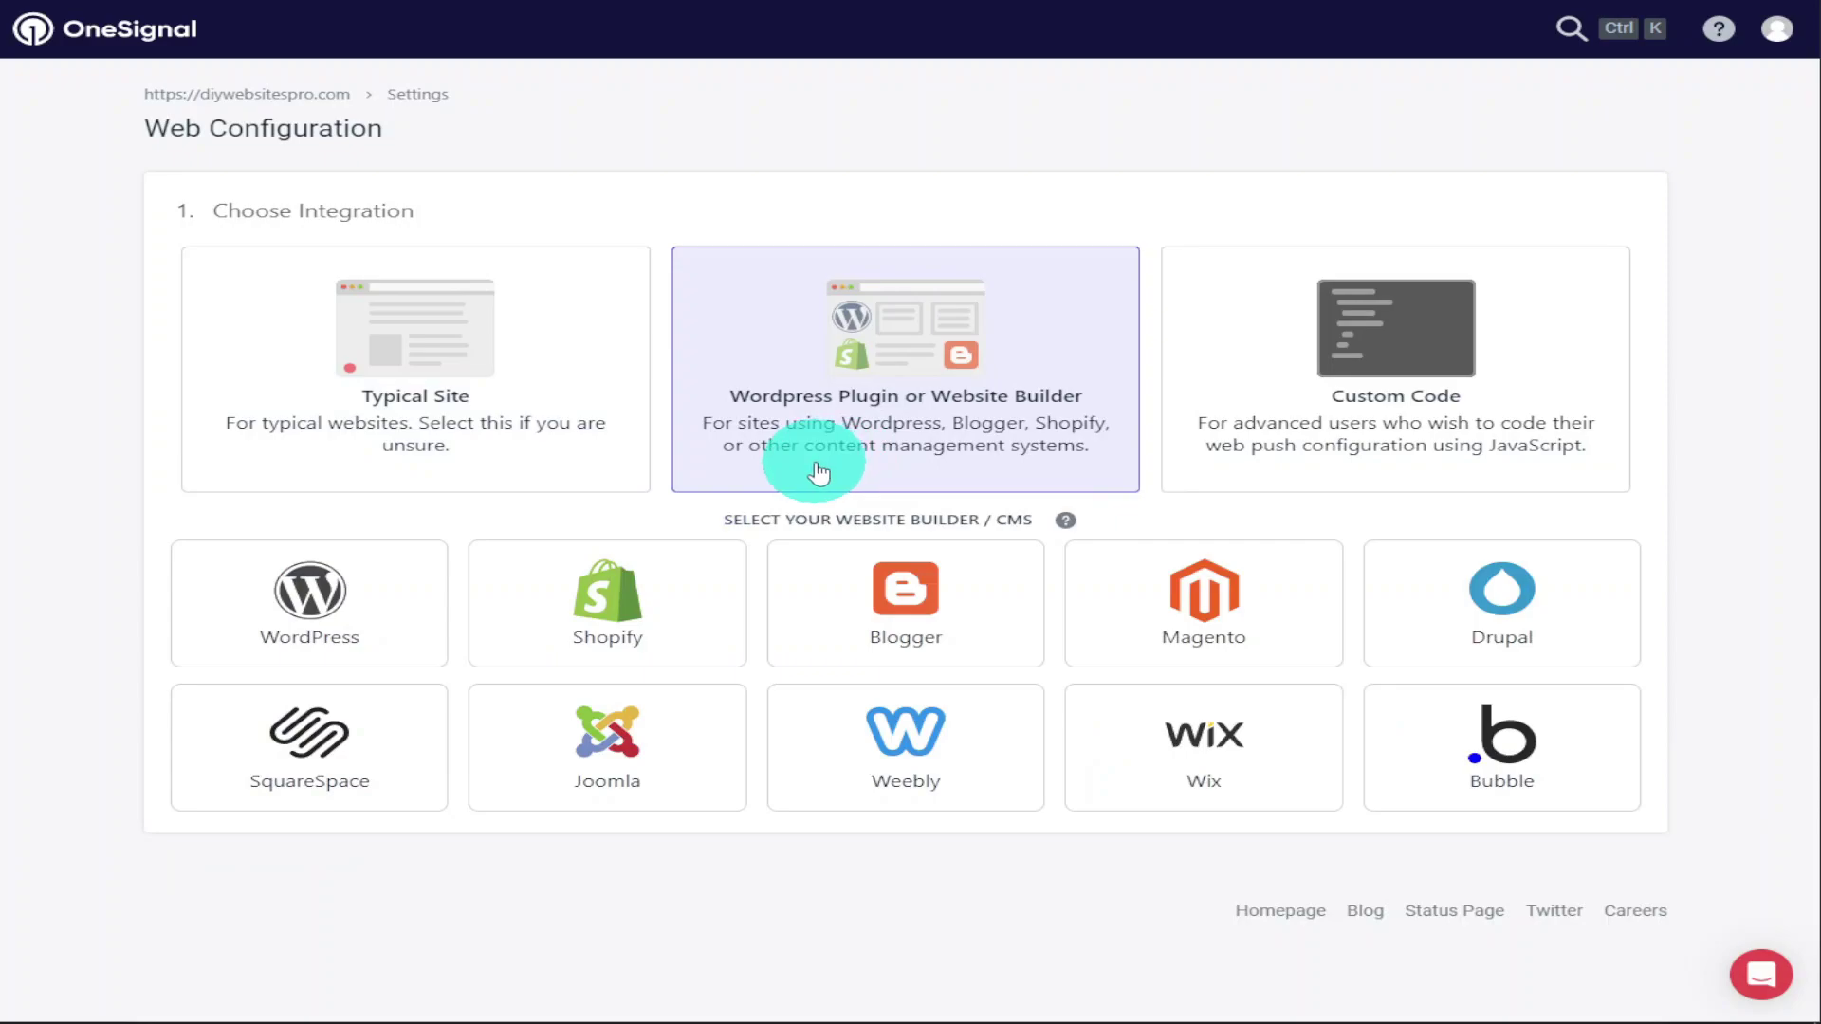
pyautogui.click(418, 596)
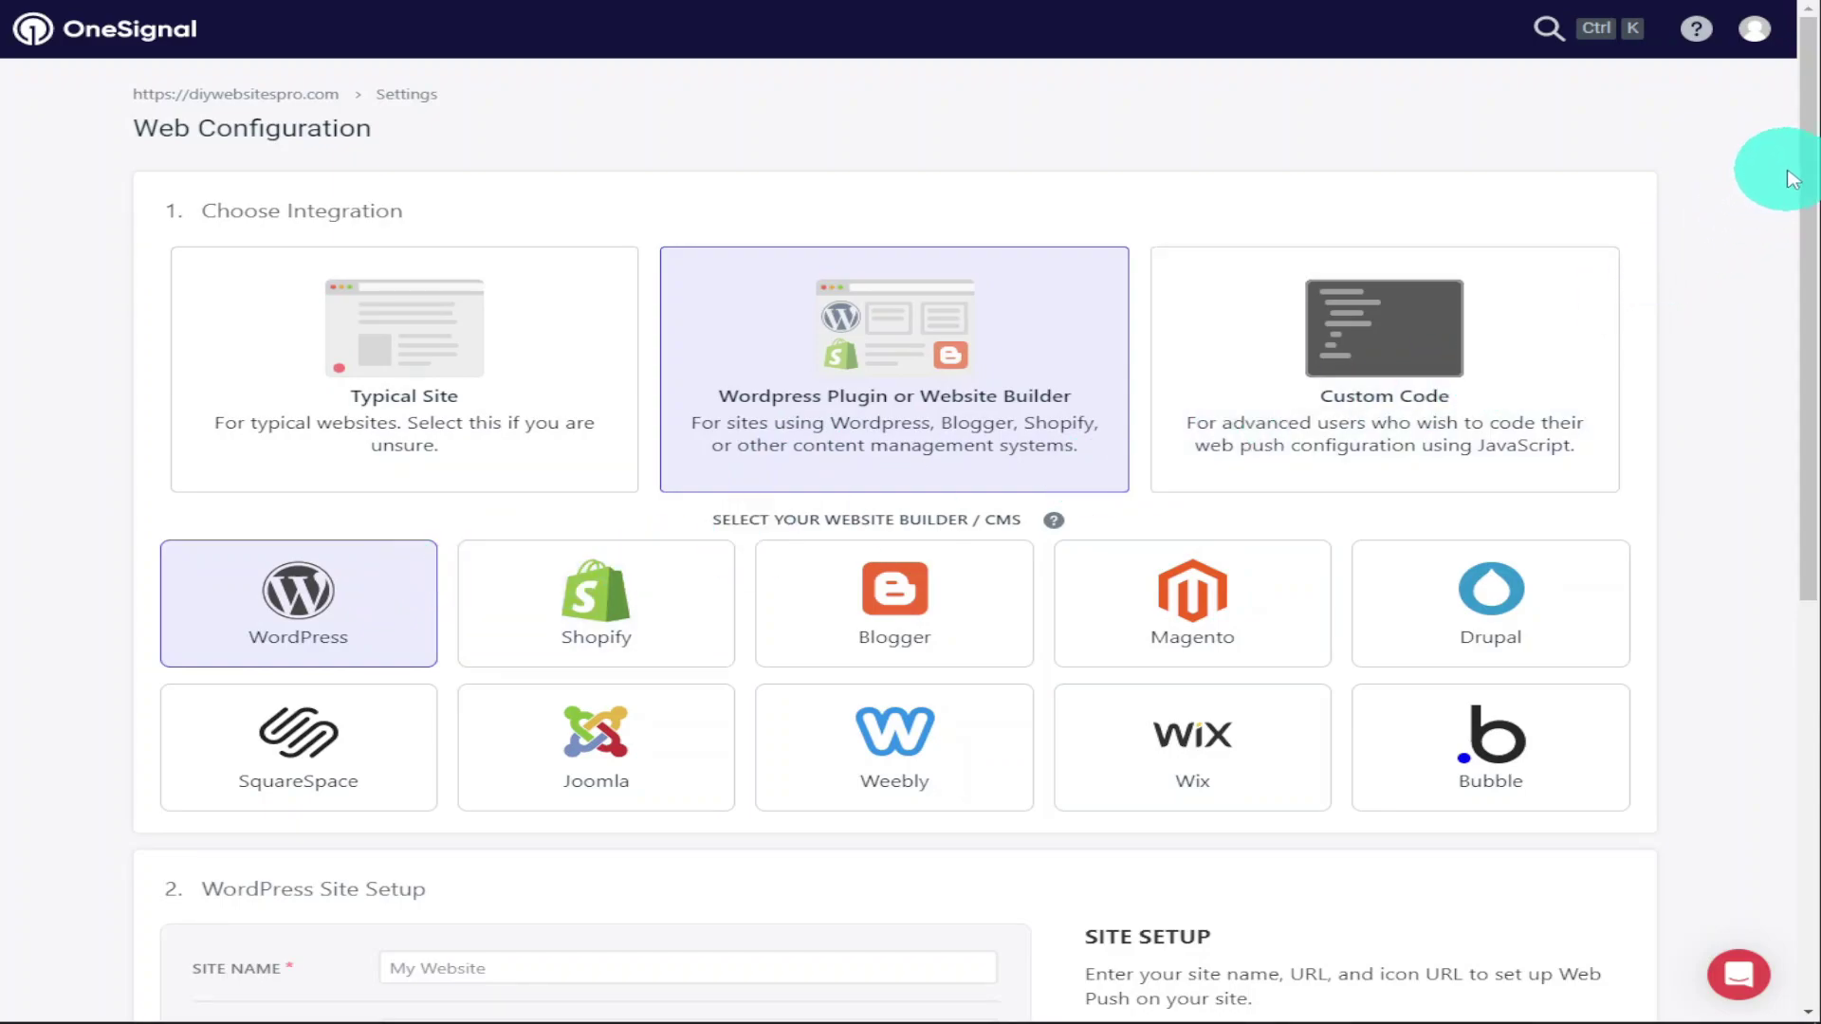
pyautogui.moveTo(1806, 167); pyautogui.dragTo(1759, 507)
pyautogui.click(552, 376)
pyautogui.write('Di')
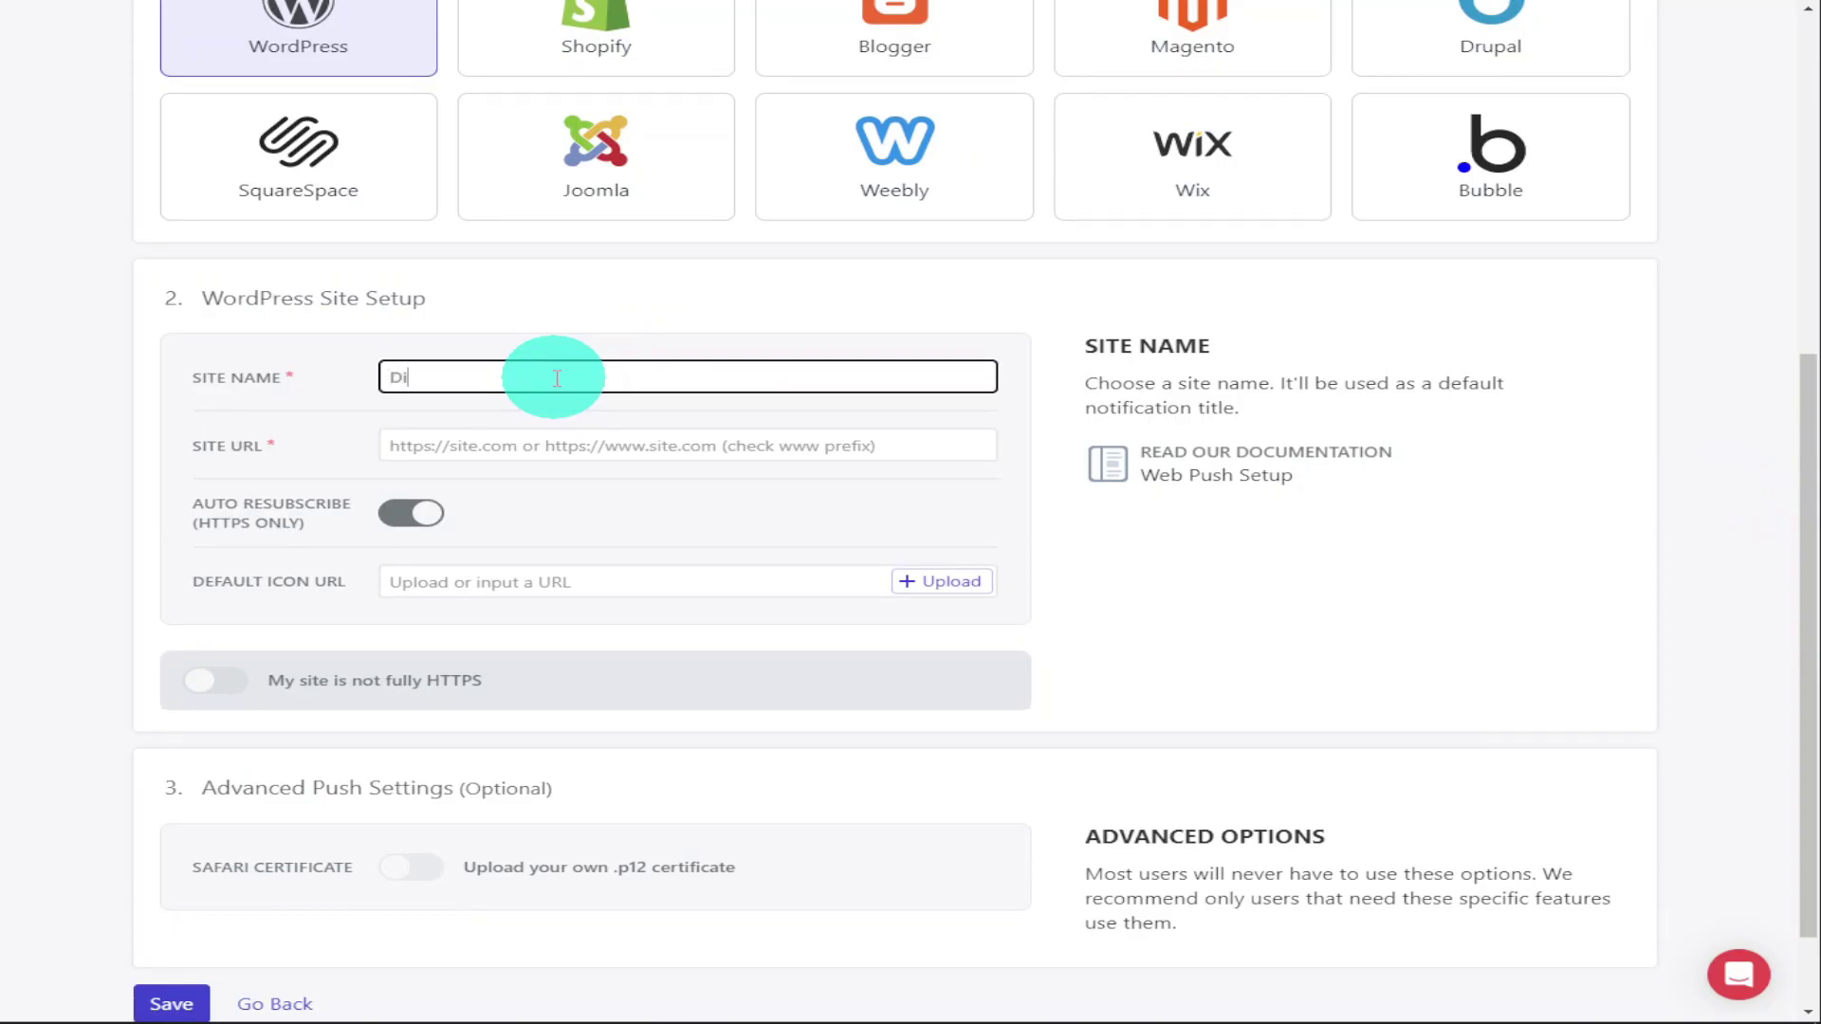
pyautogui.write('yWebsitesPro')
pyautogui.click(561, 446)
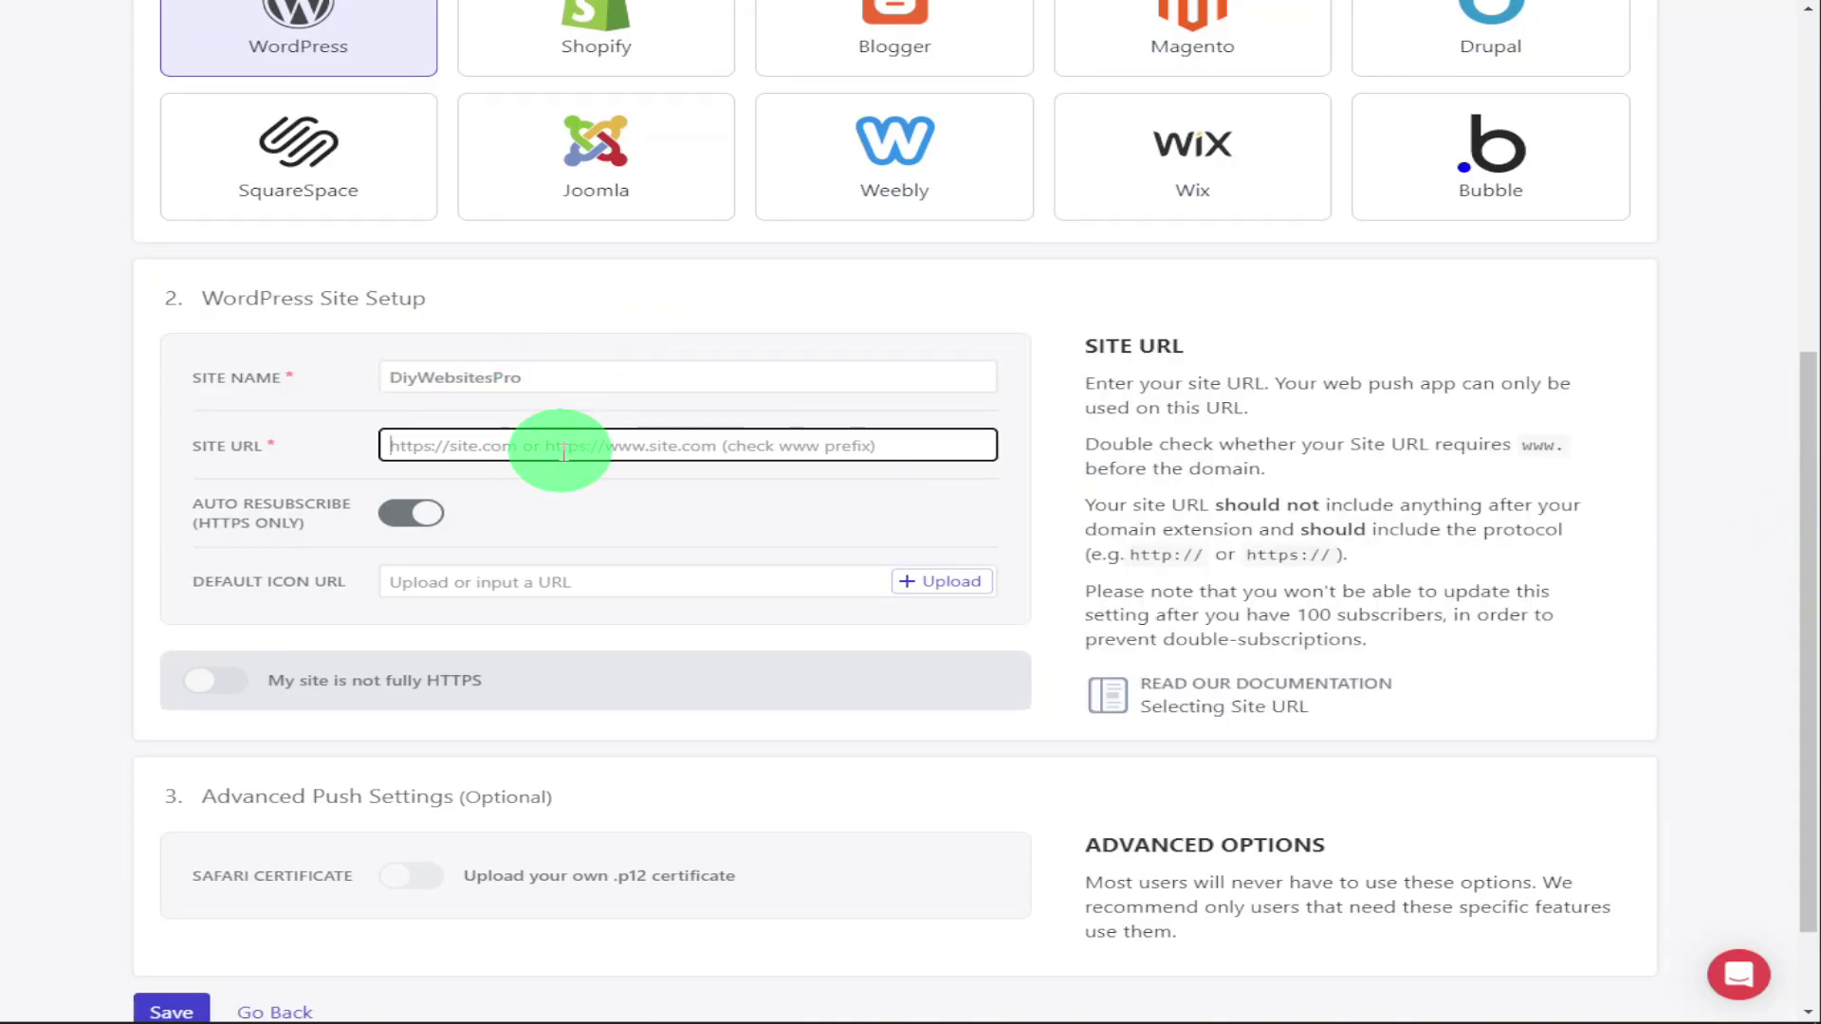
pyautogui.write('https://diywebsitespro.com')
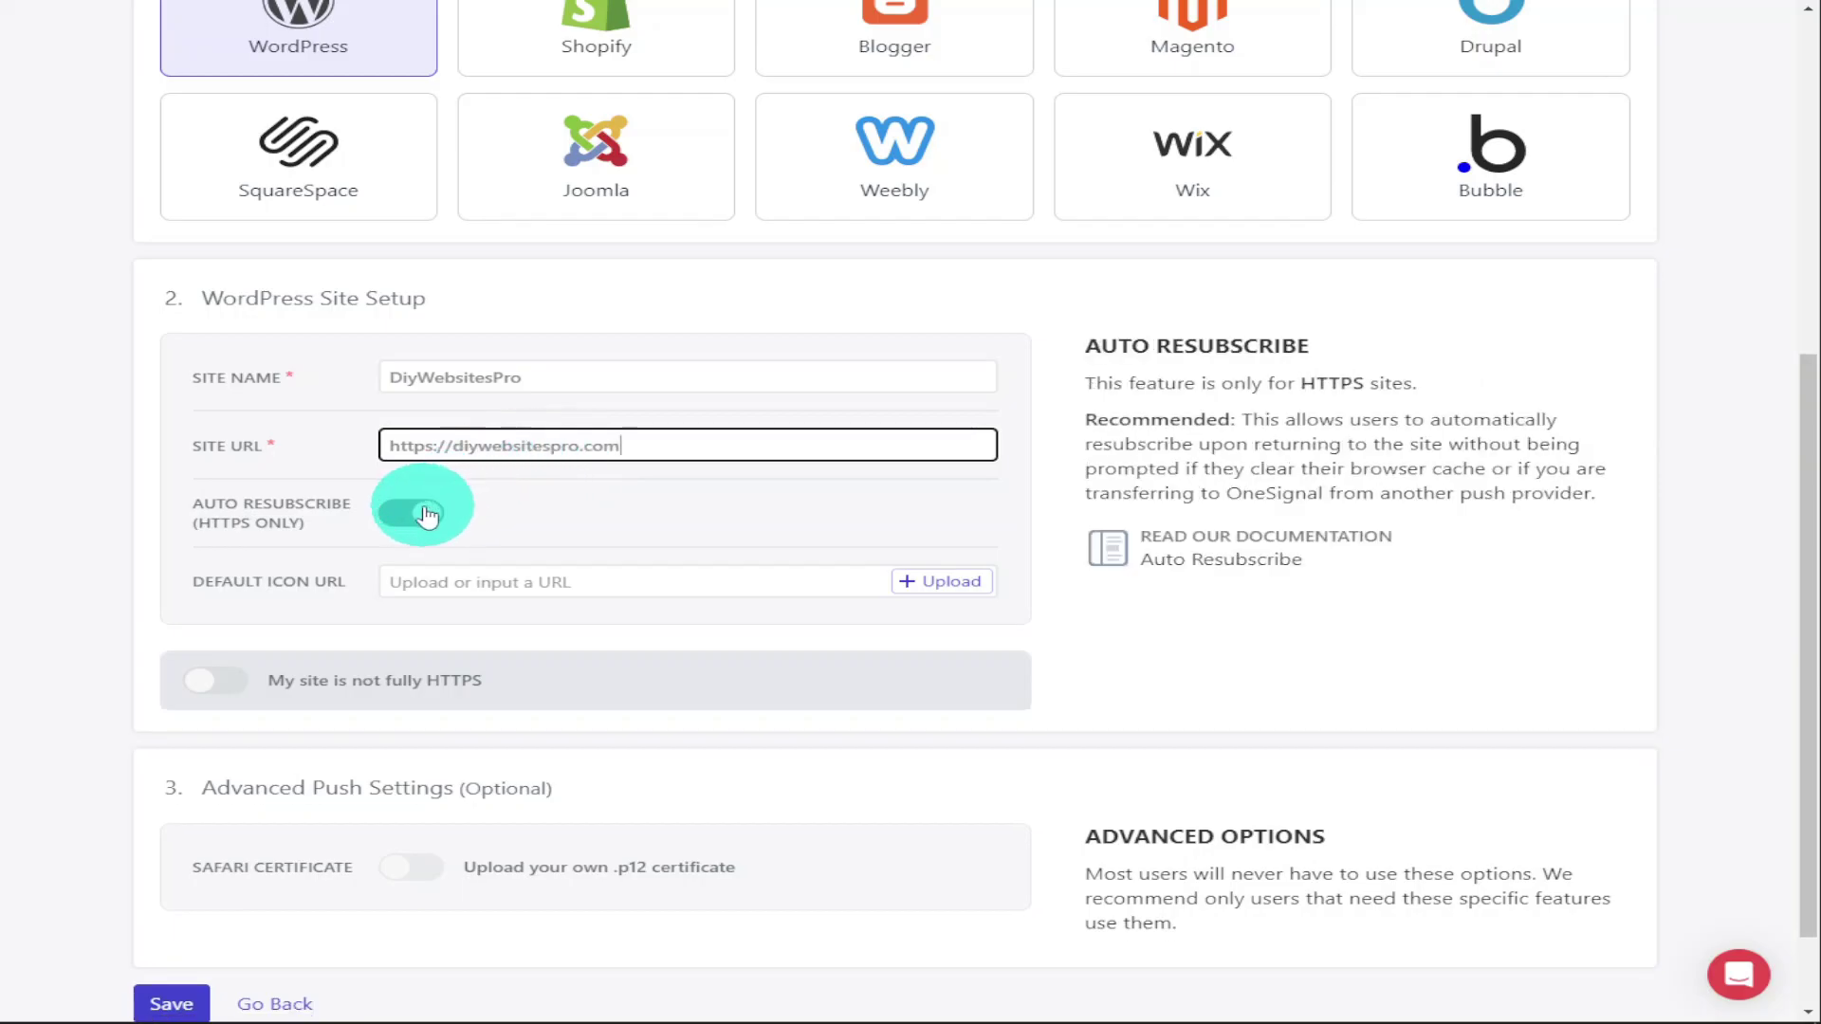
pyautogui.click(415, 513)
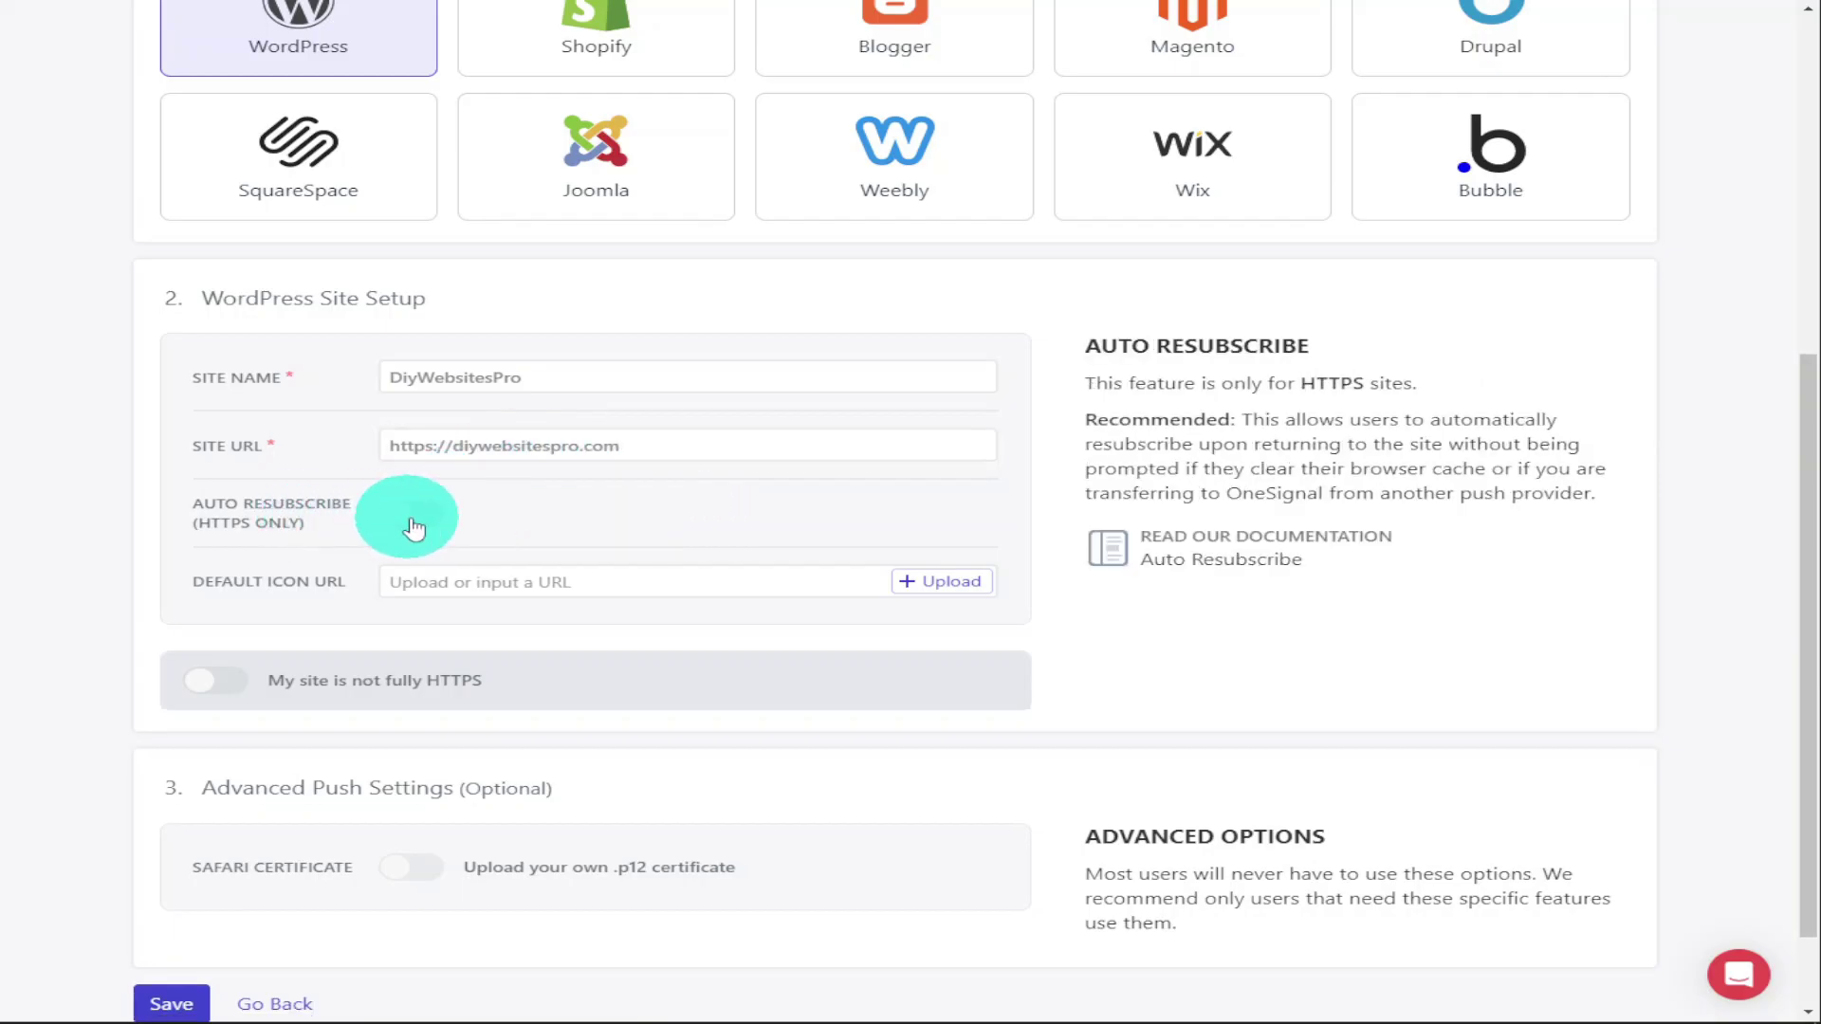
pyautogui.scroll(-2, 483, 513)
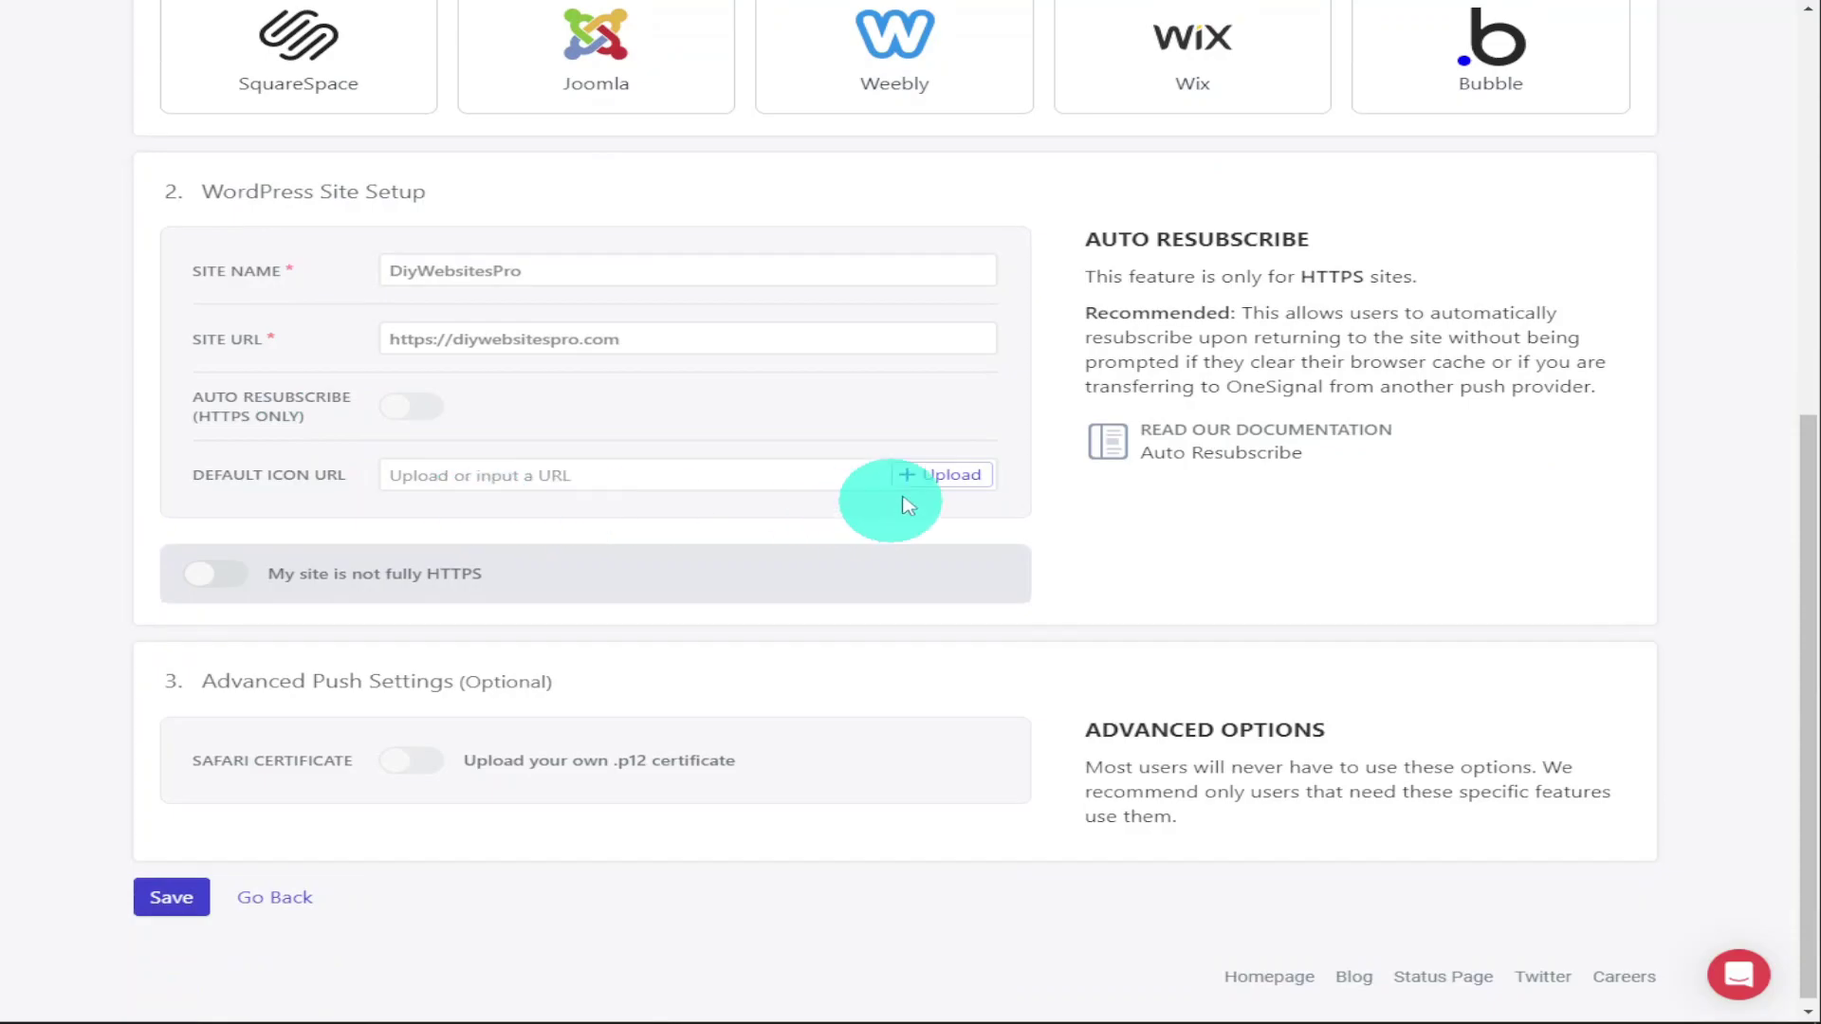
# Upload the DIY WEBSITES PRO logo file as the Default Icon
pyautogui.click(924, 479)
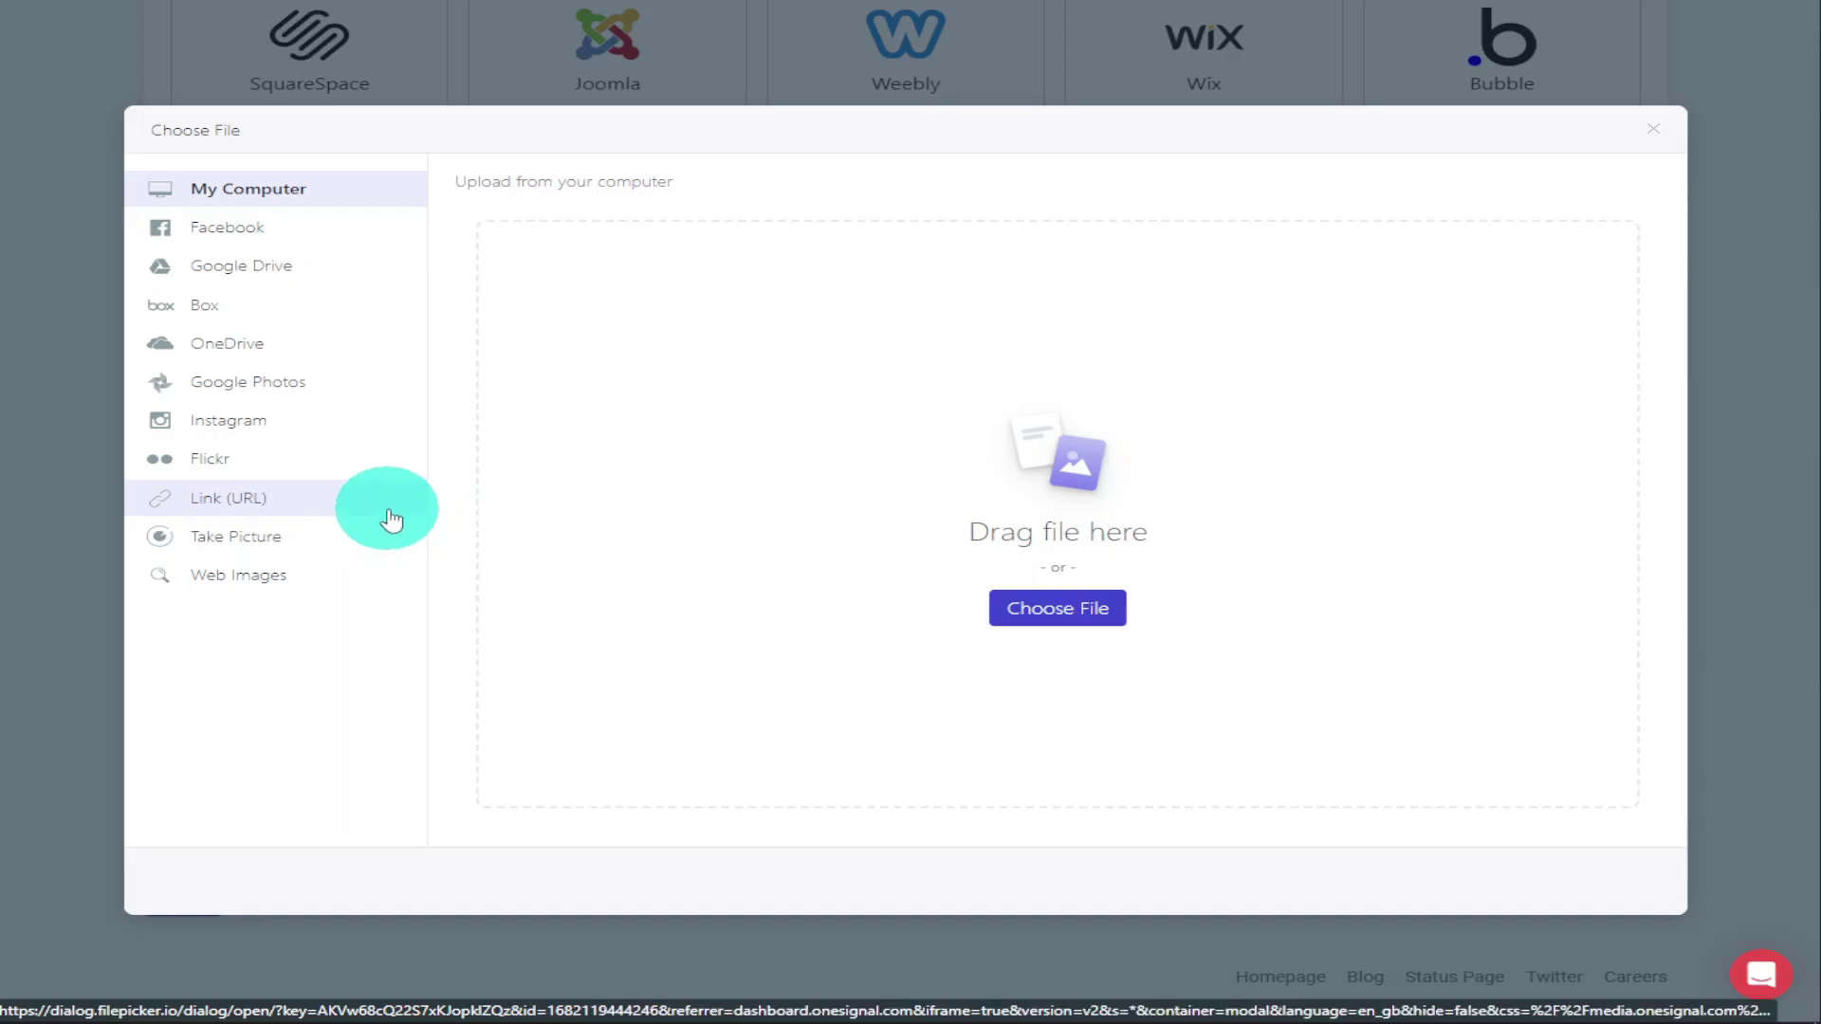
pyautogui.click(1003, 602)
pyautogui.click(903, 138)
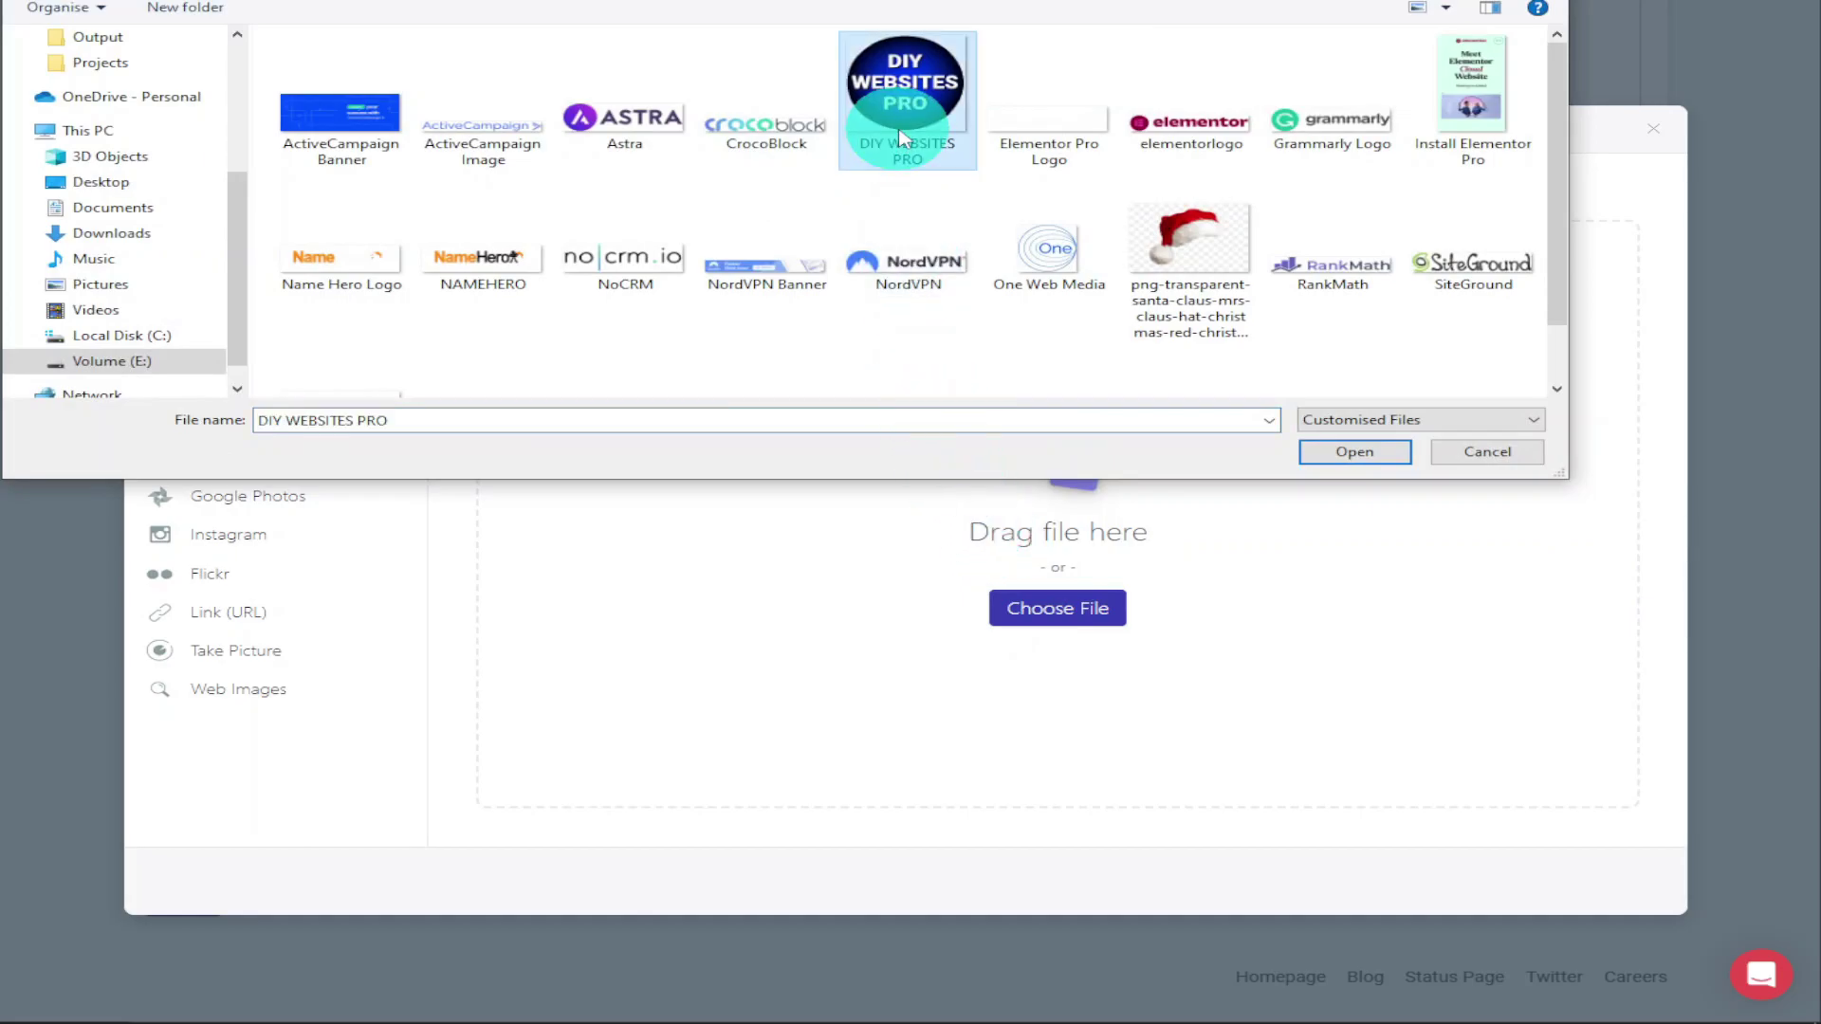
pyautogui.click(1354, 452)
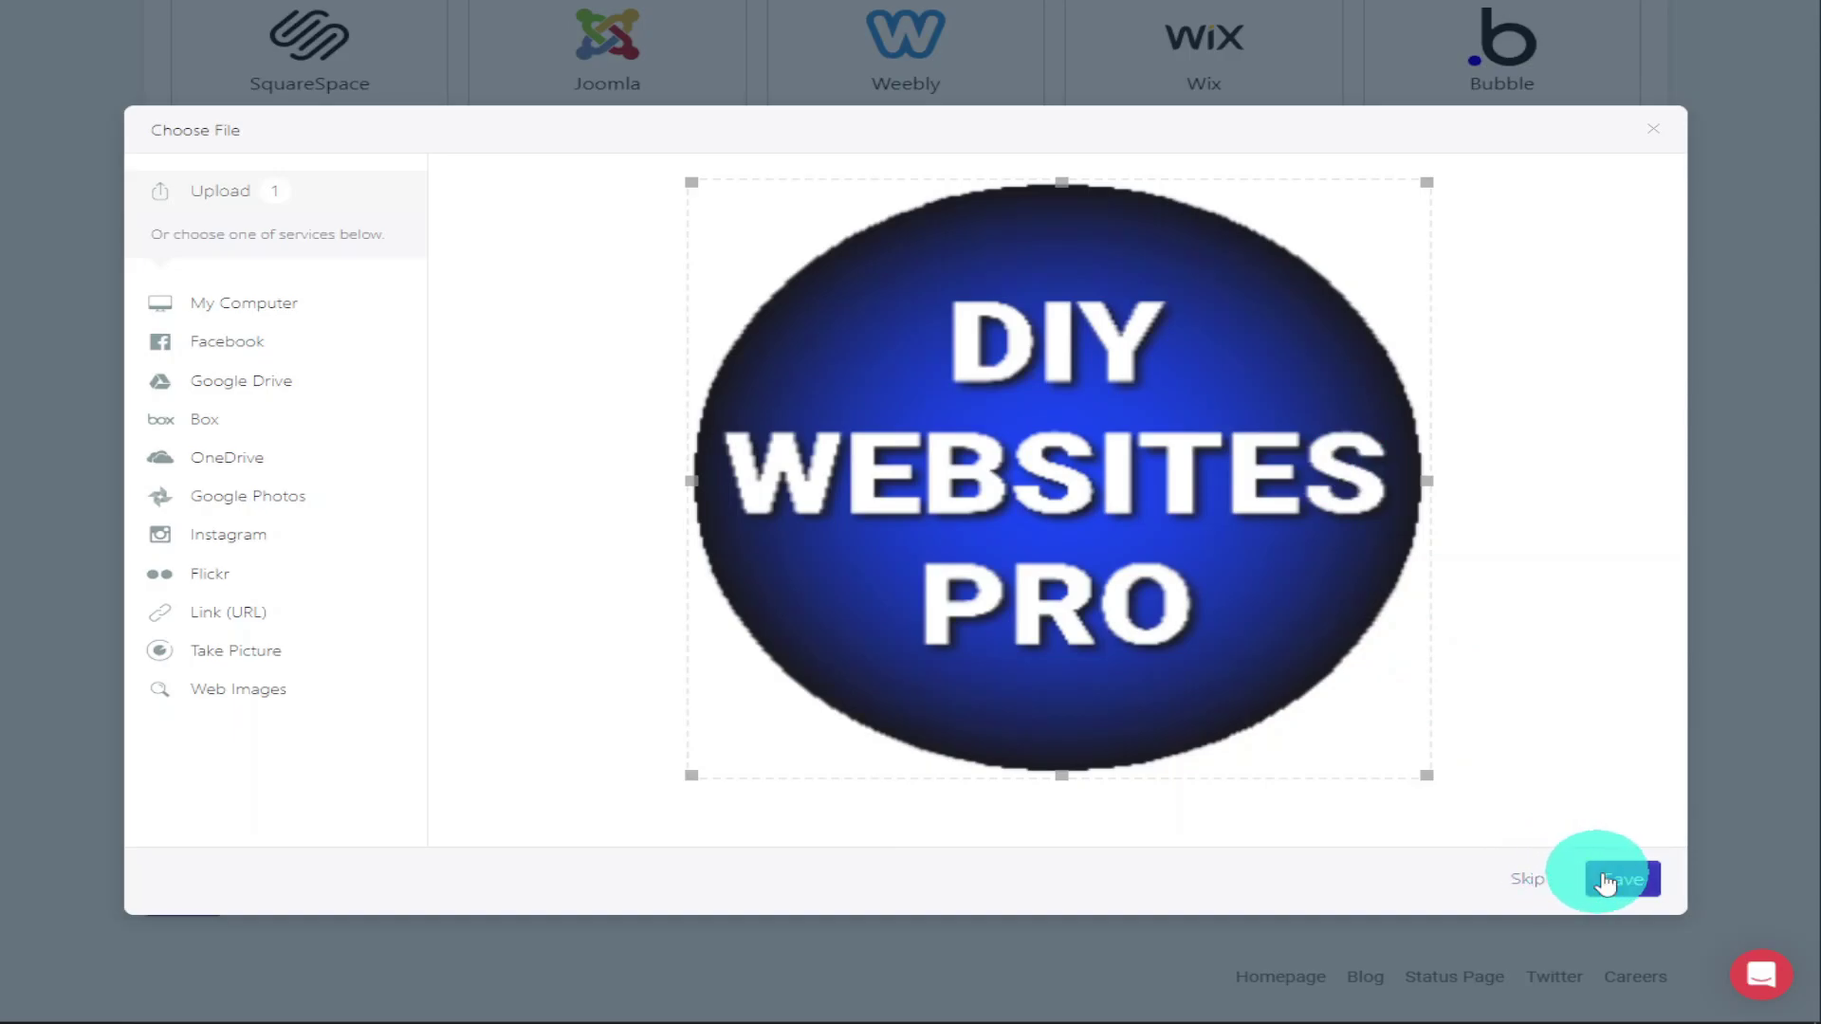
pyautogui.click(1607, 882)
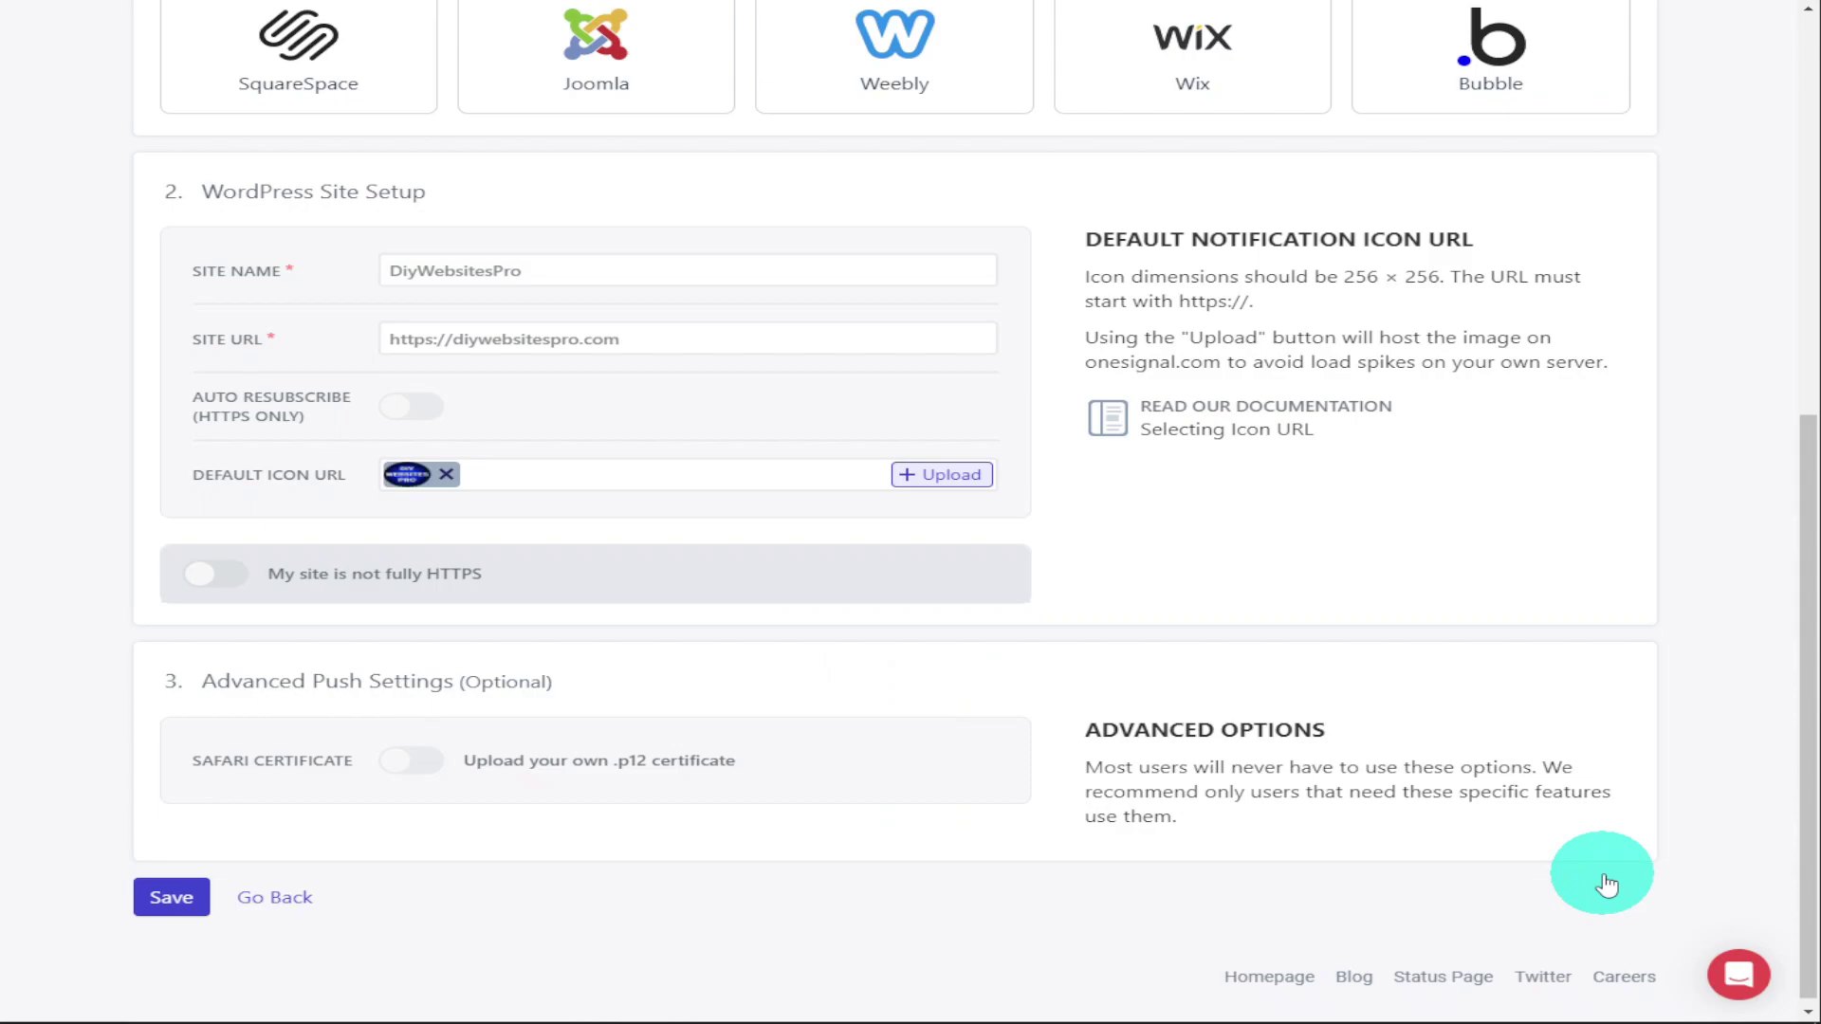
# Save the OneSignal Web Configuration for the WordPress site
pyautogui.click(190, 897)
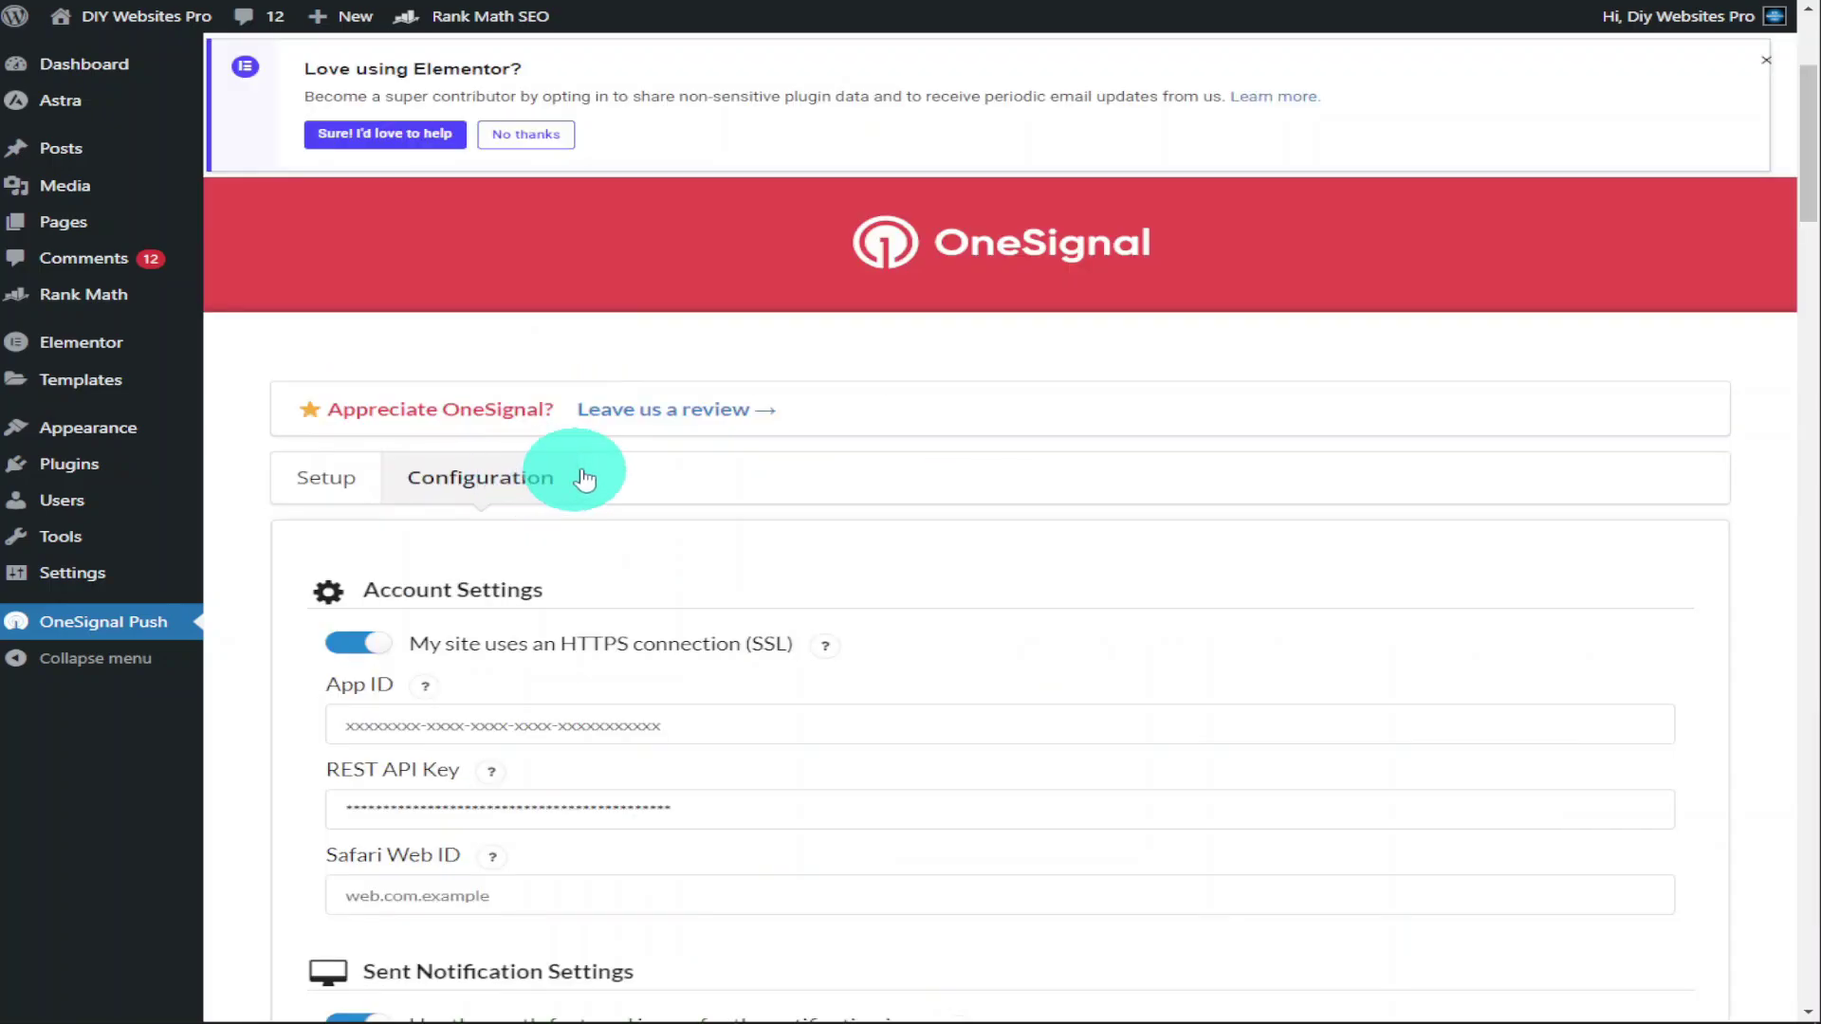
# Paste the copied REST API Key and Safari Web ID into their OneSignal configuration fields
pyautogui.scroll(-2, 760, 468)
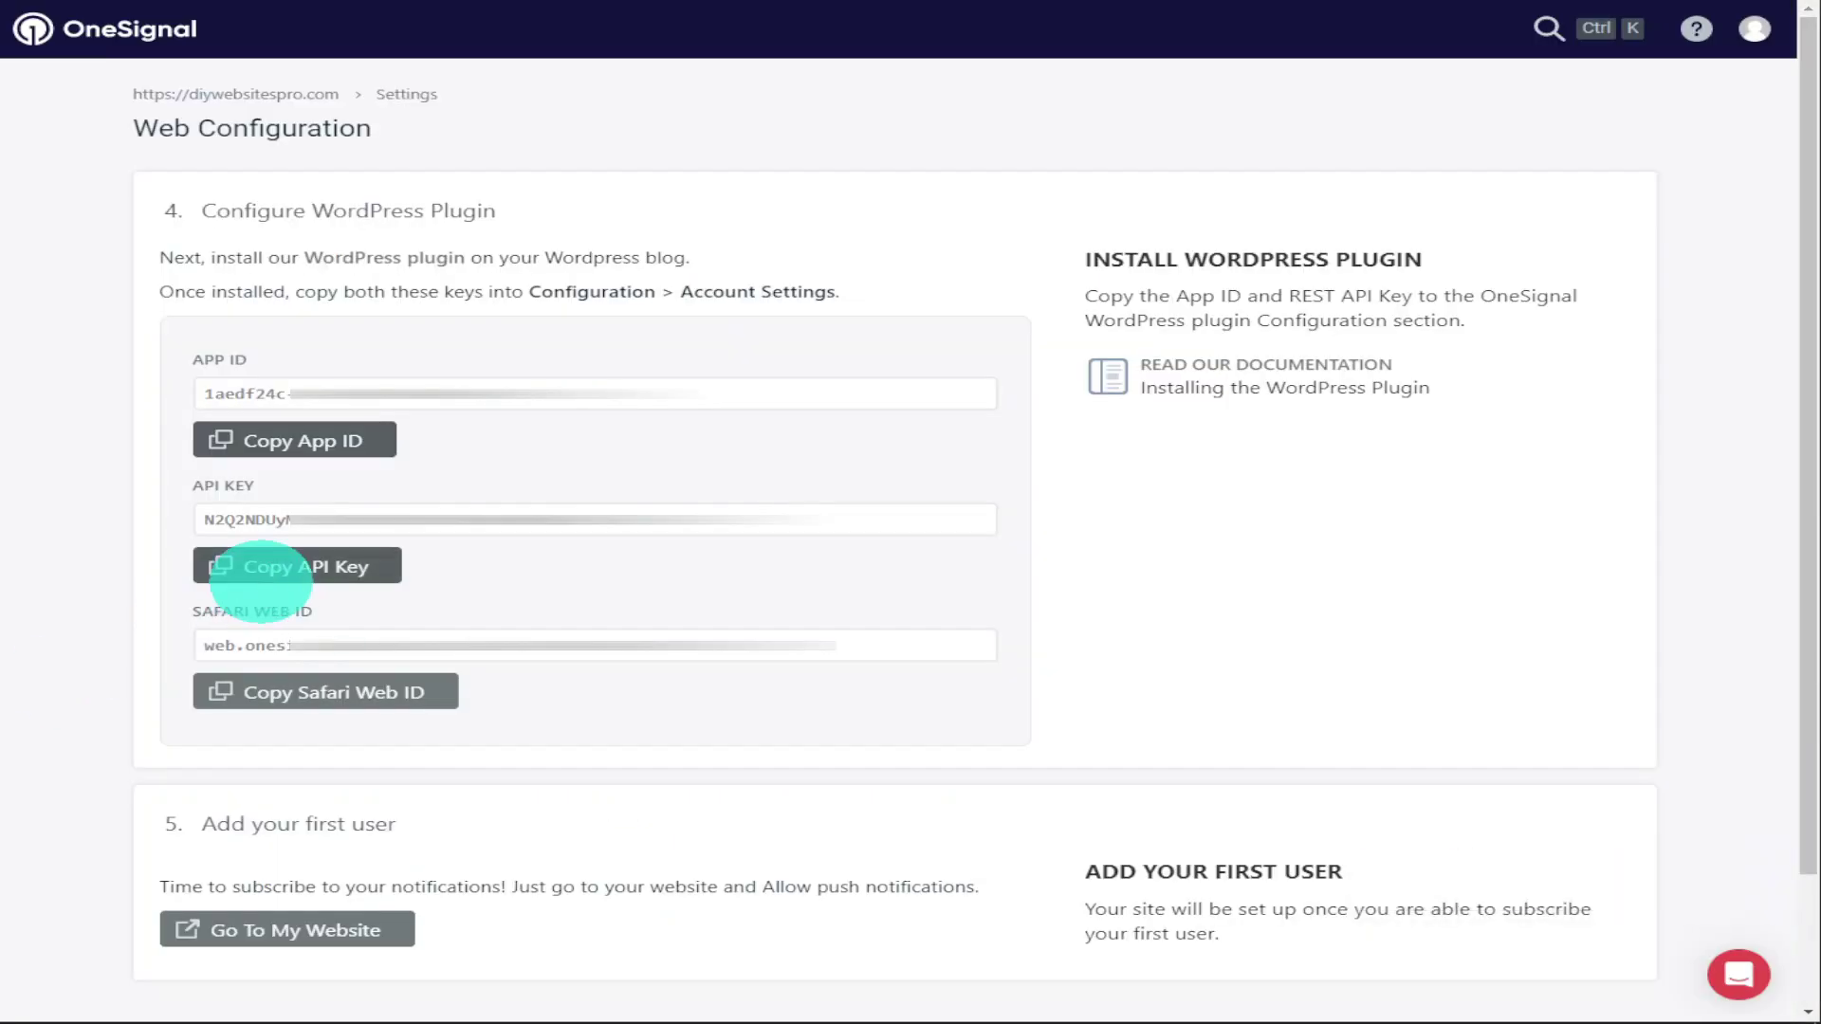
pyautogui.click(261, 569)
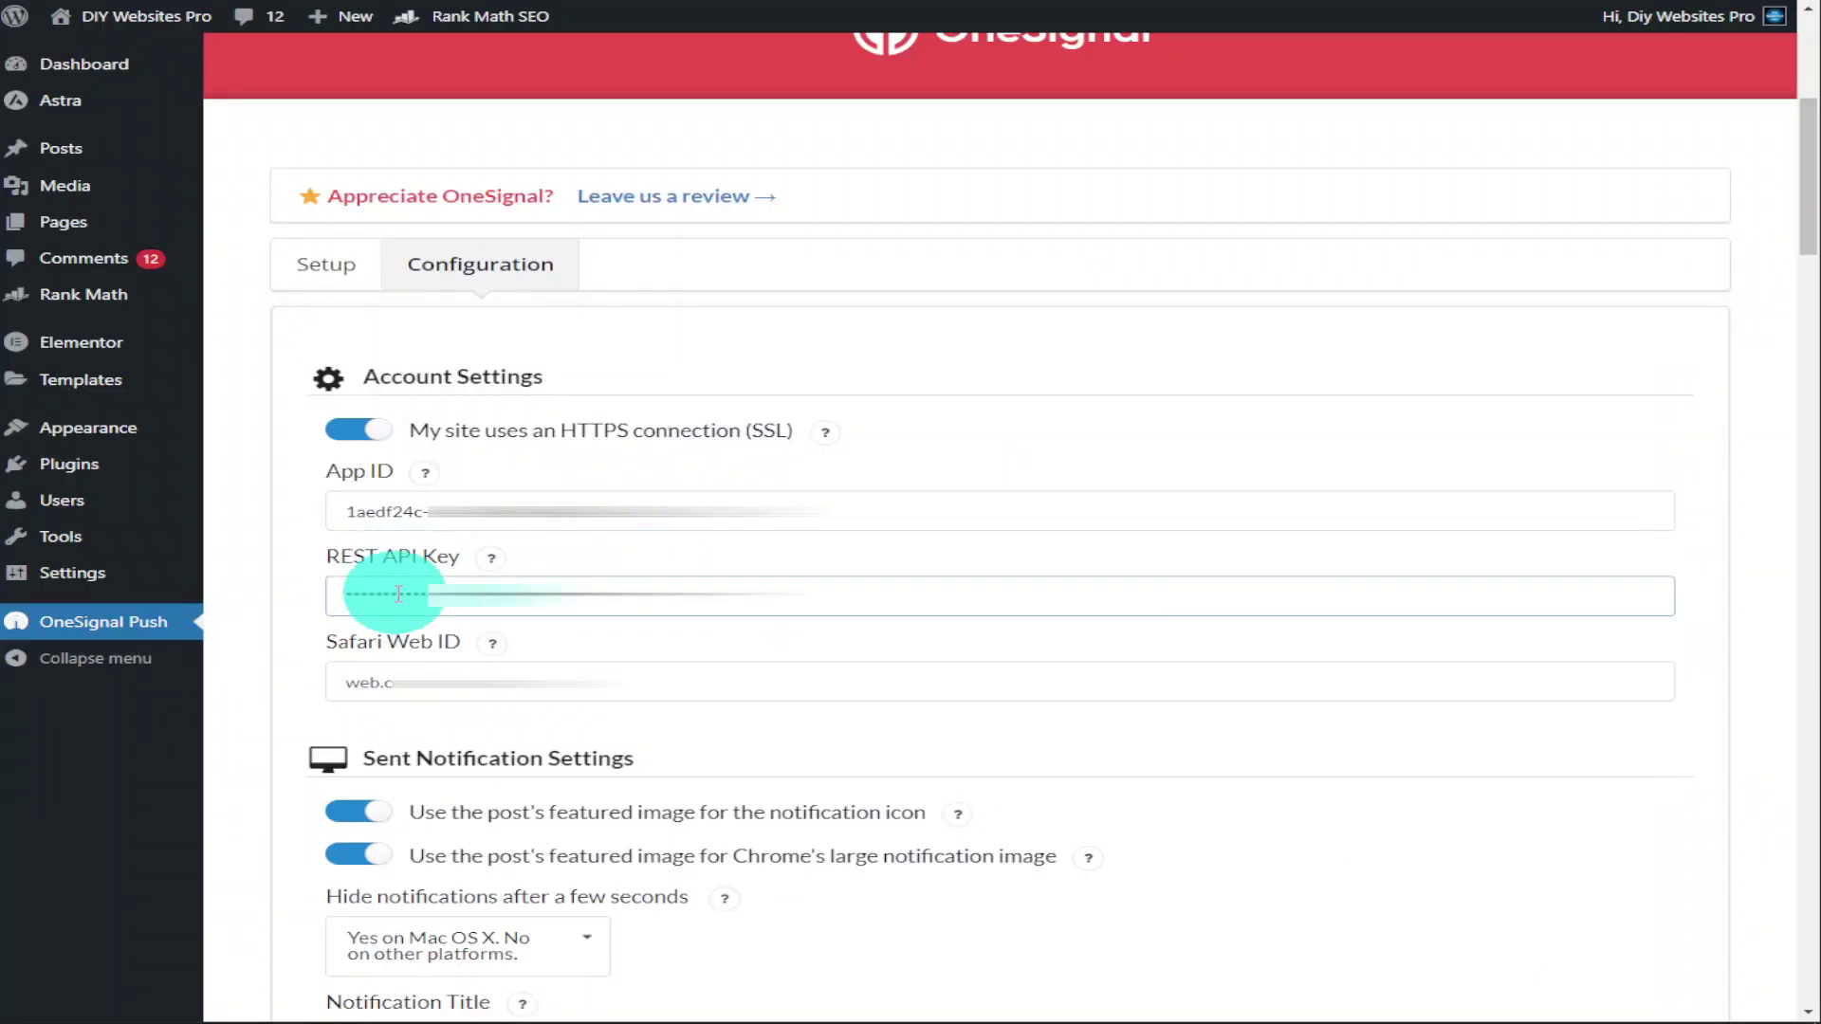
pyautogui.hotkey('ctrl', 'v')
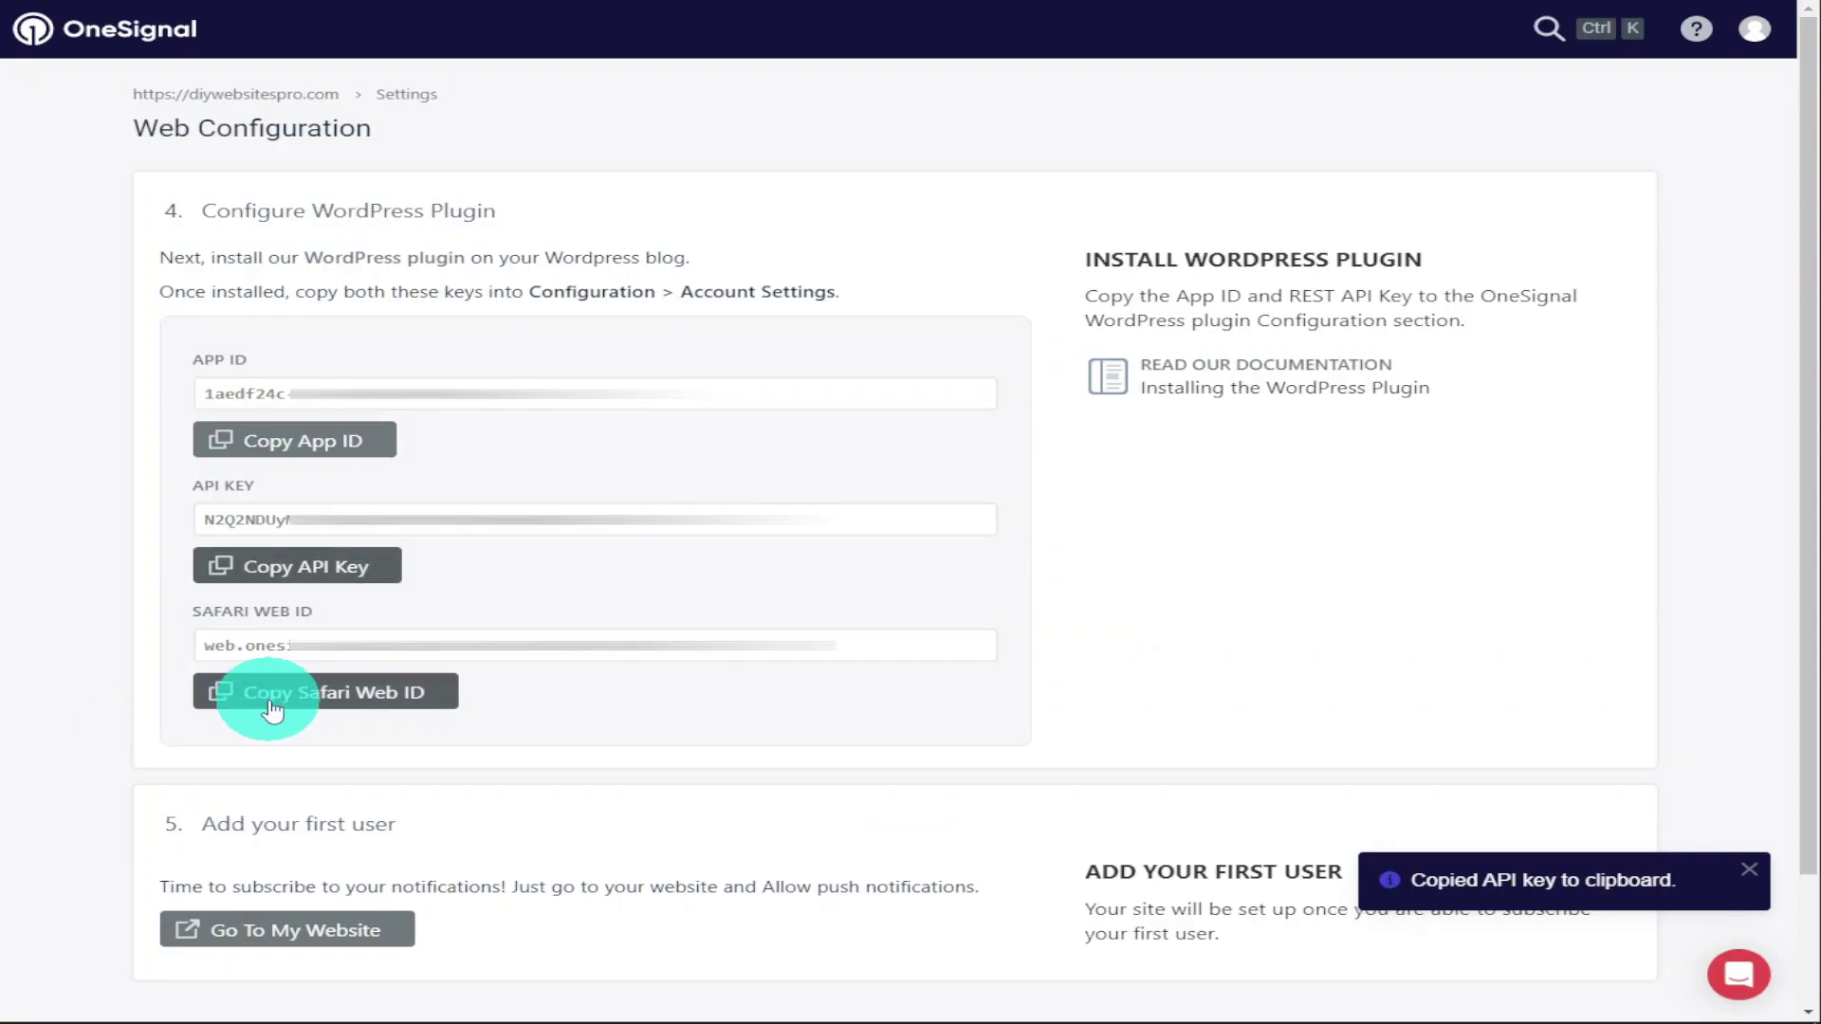
pyautogui.click(272, 707)
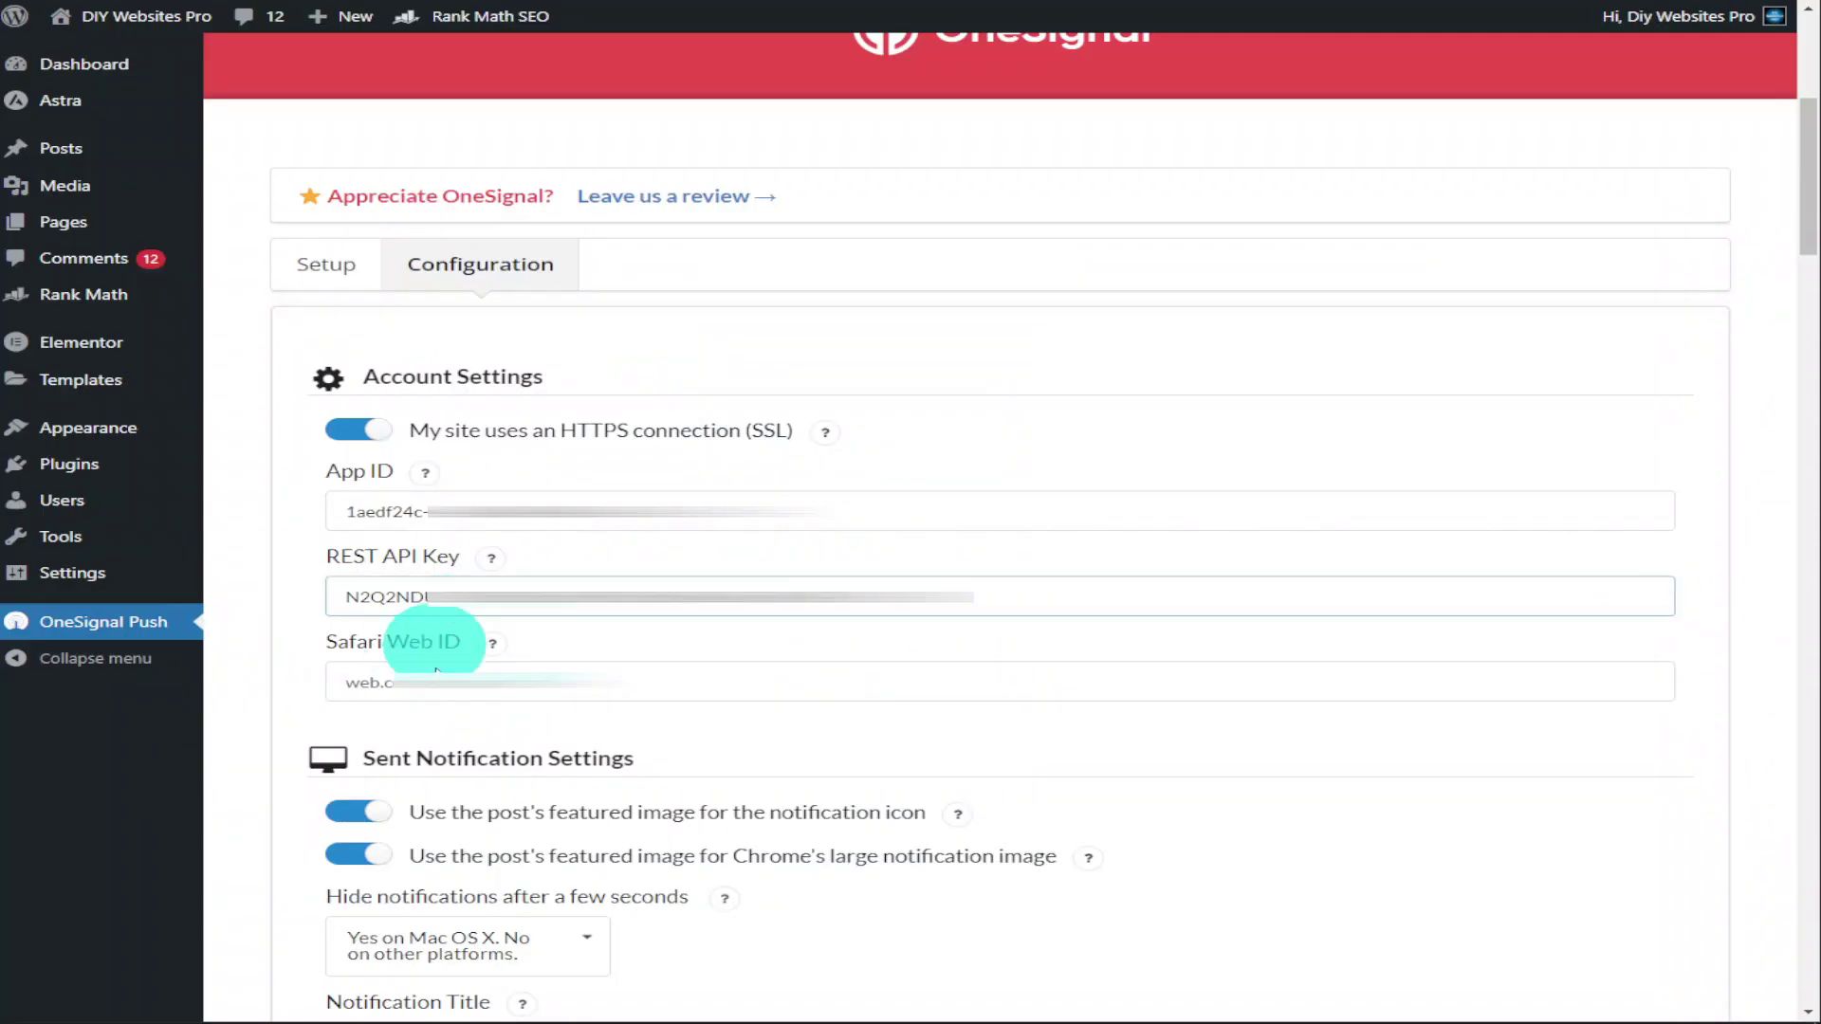
pyautogui.click(531, 679)
pyautogui.hotkey('ctrl', 'v')
pyautogui.scroll(-1, 1115, 576)
pyautogui.scroll(-3, 1115, 575)
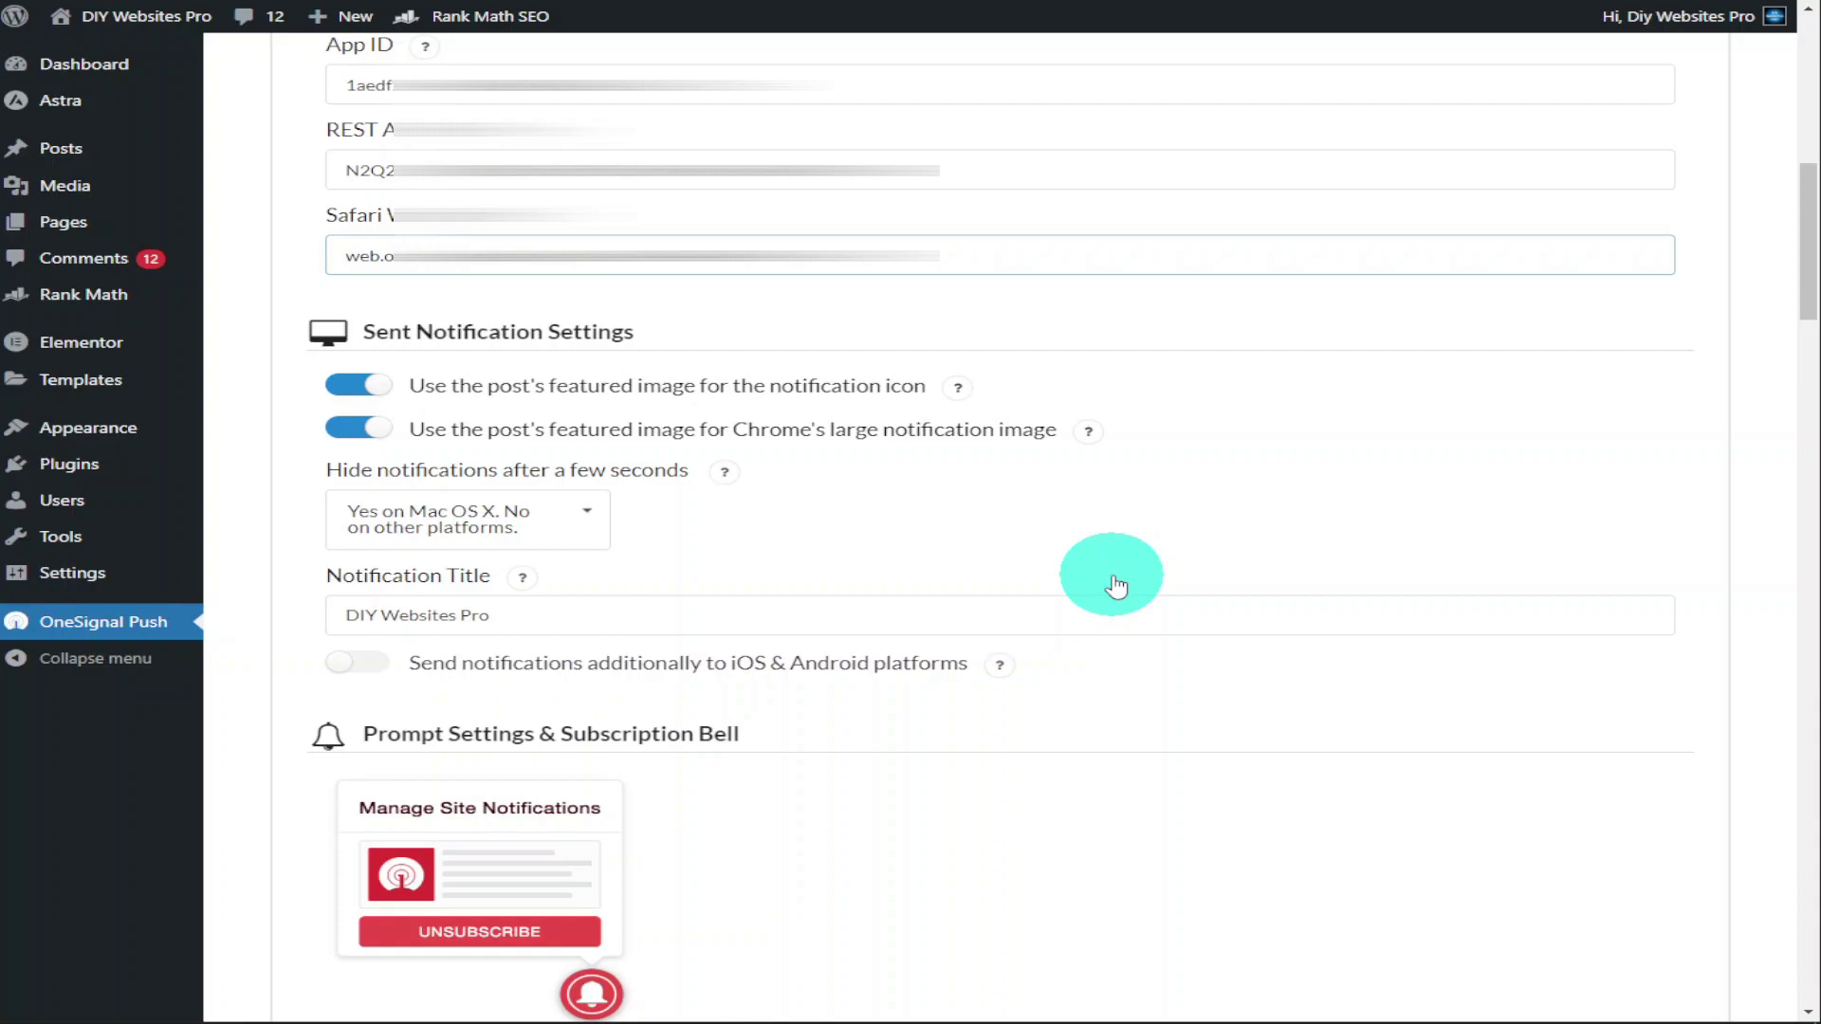
# Switch on 'Send notifications additionally to iOS & Android platforms' and save the OneSignal settings
pyautogui.click(360, 663)
pyautogui.scroll(-8, 1081, 654)
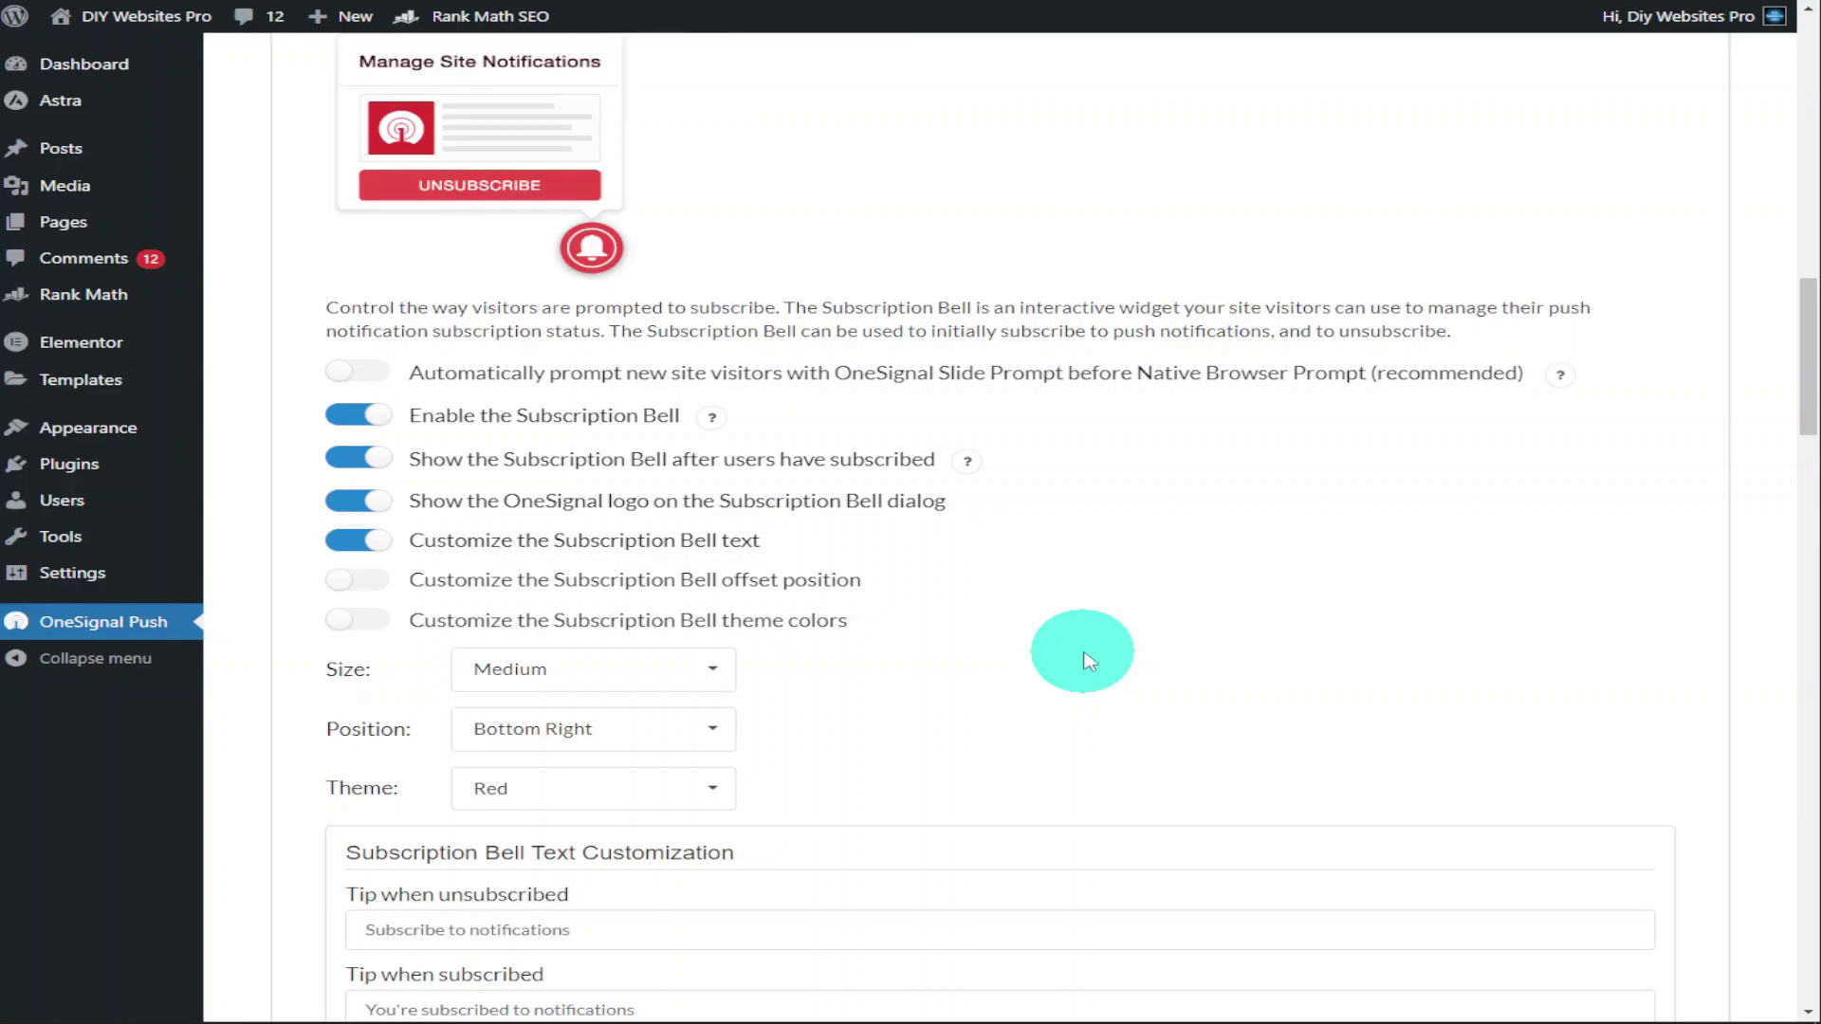
pyautogui.scroll(-5, 1089, 661)
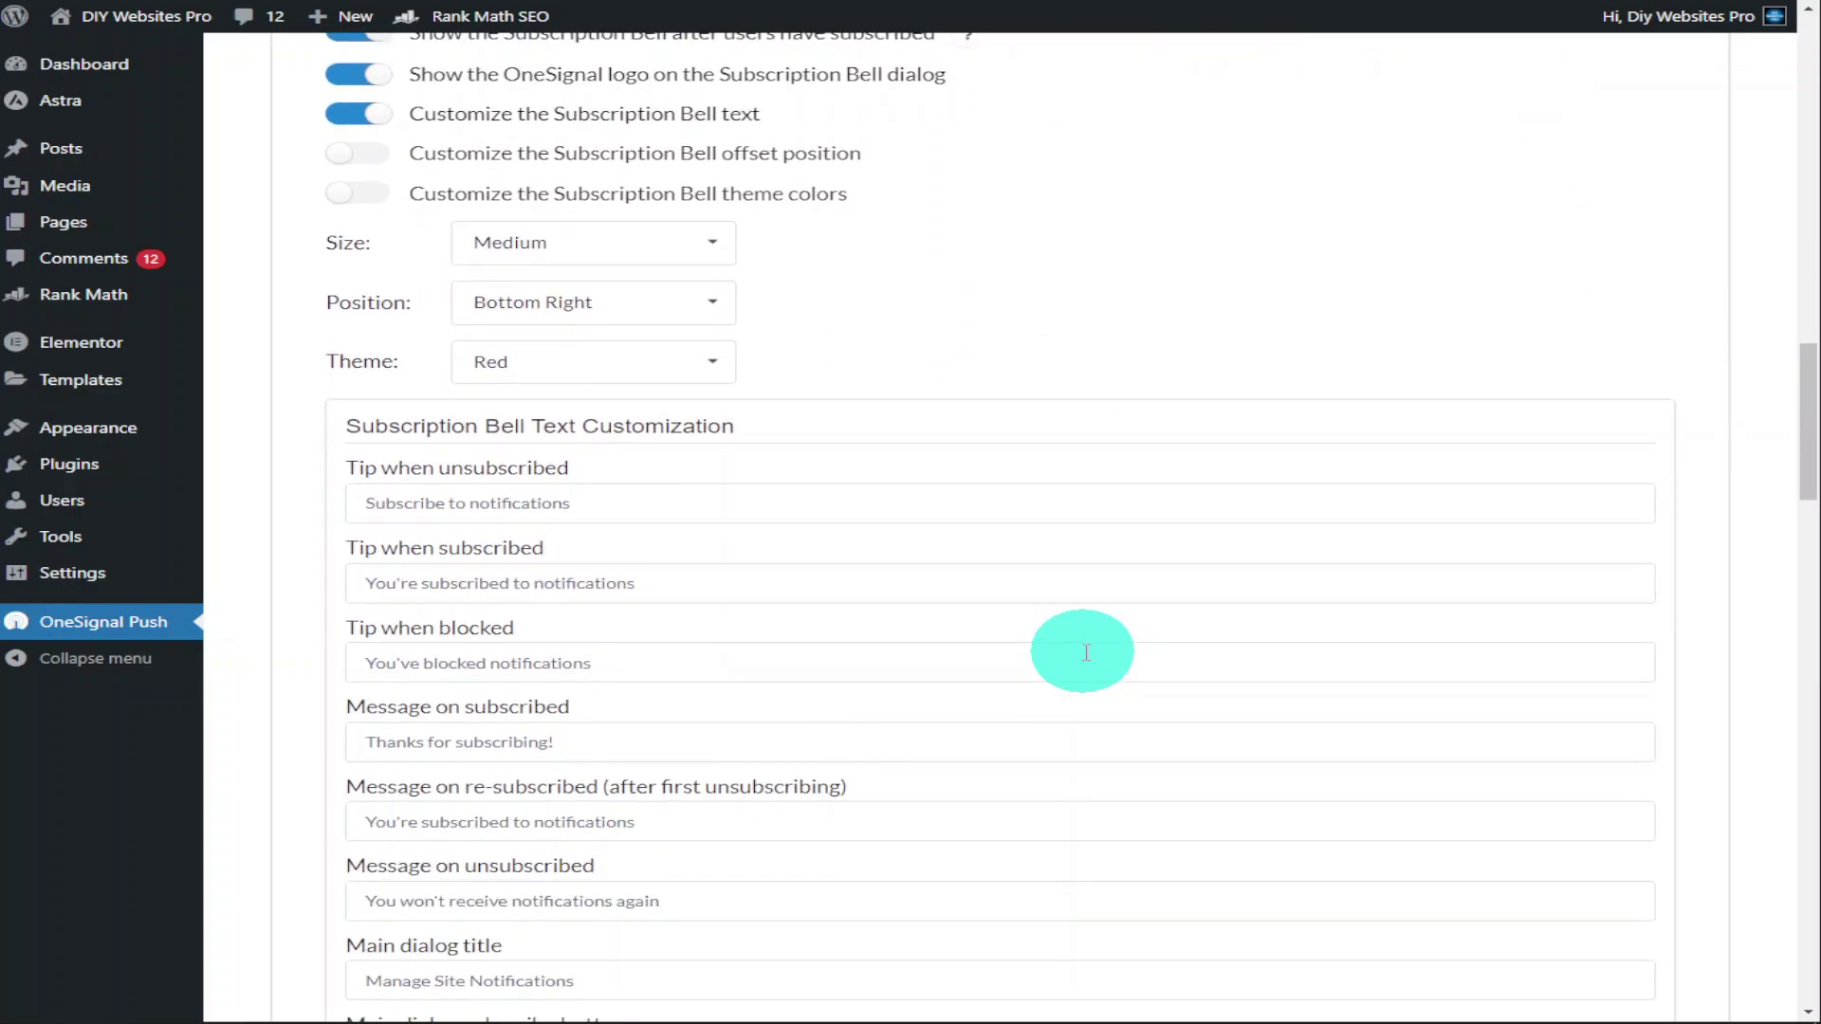
pyautogui.scroll(-6, 1085, 652)
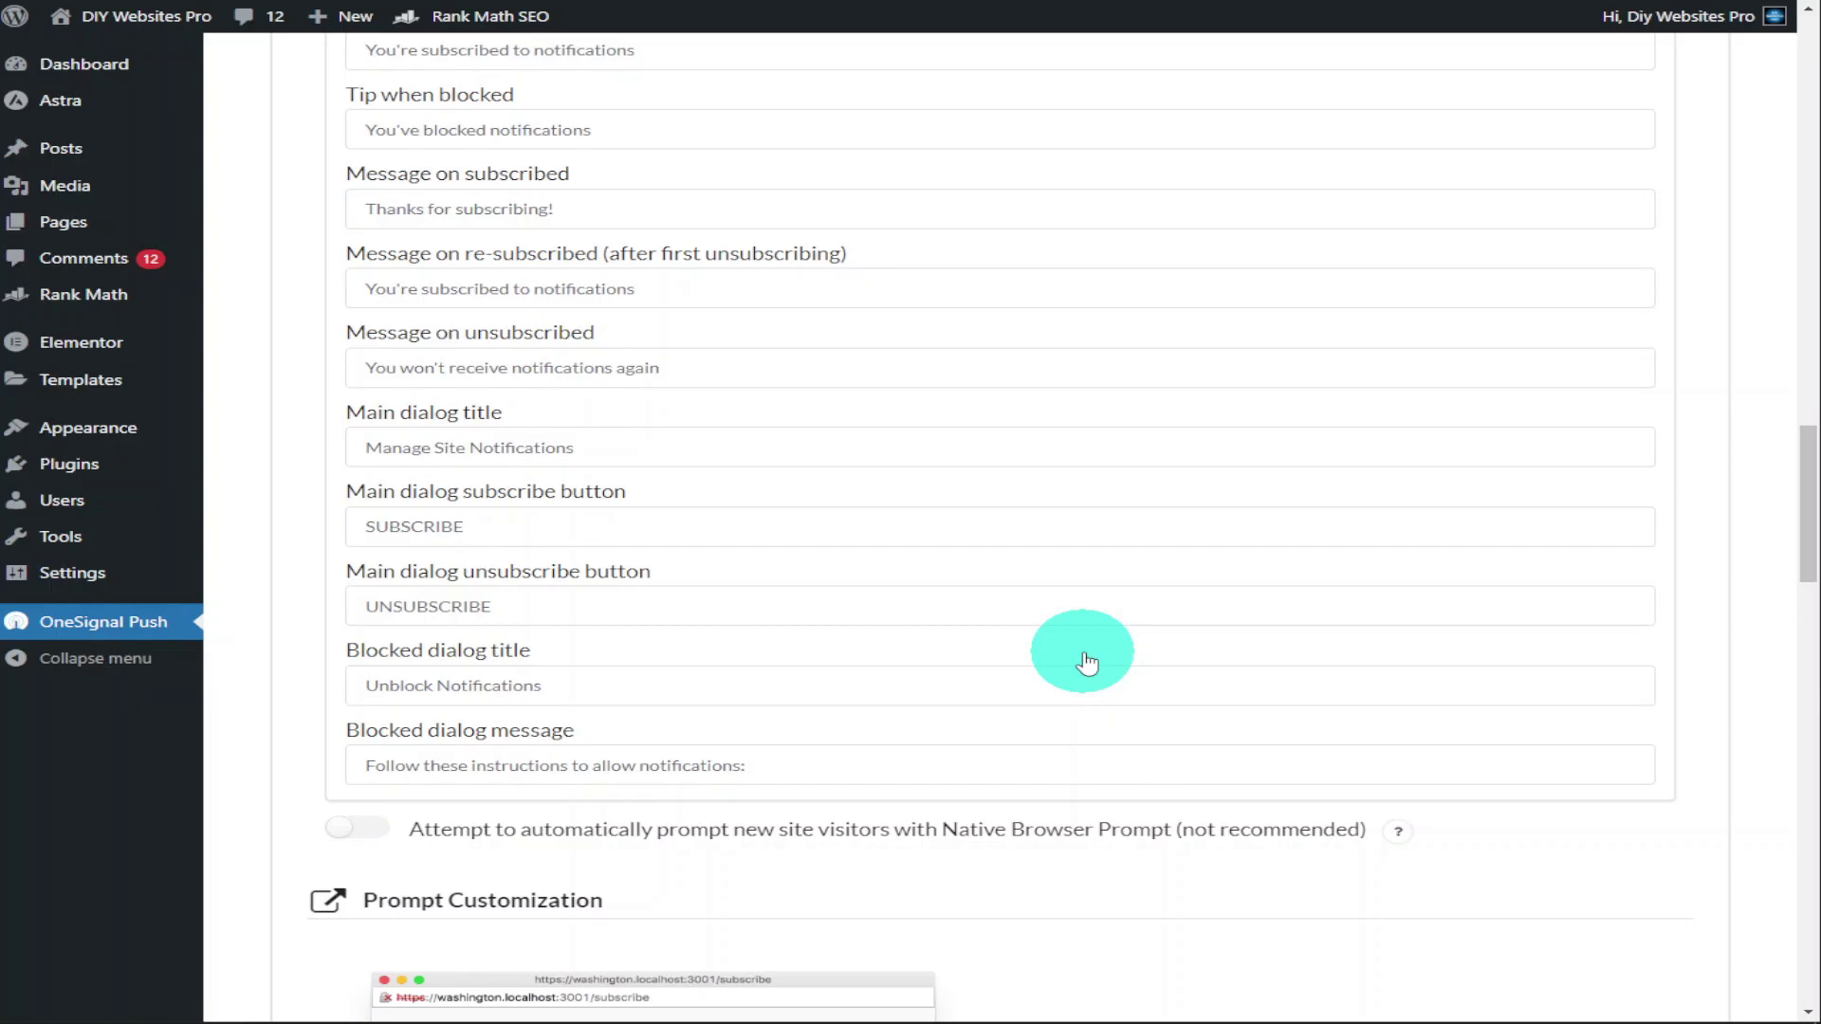
pyautogui.scroll(-7, 1087, 661)
pyautogui.scroll(-7, 1086, 661)
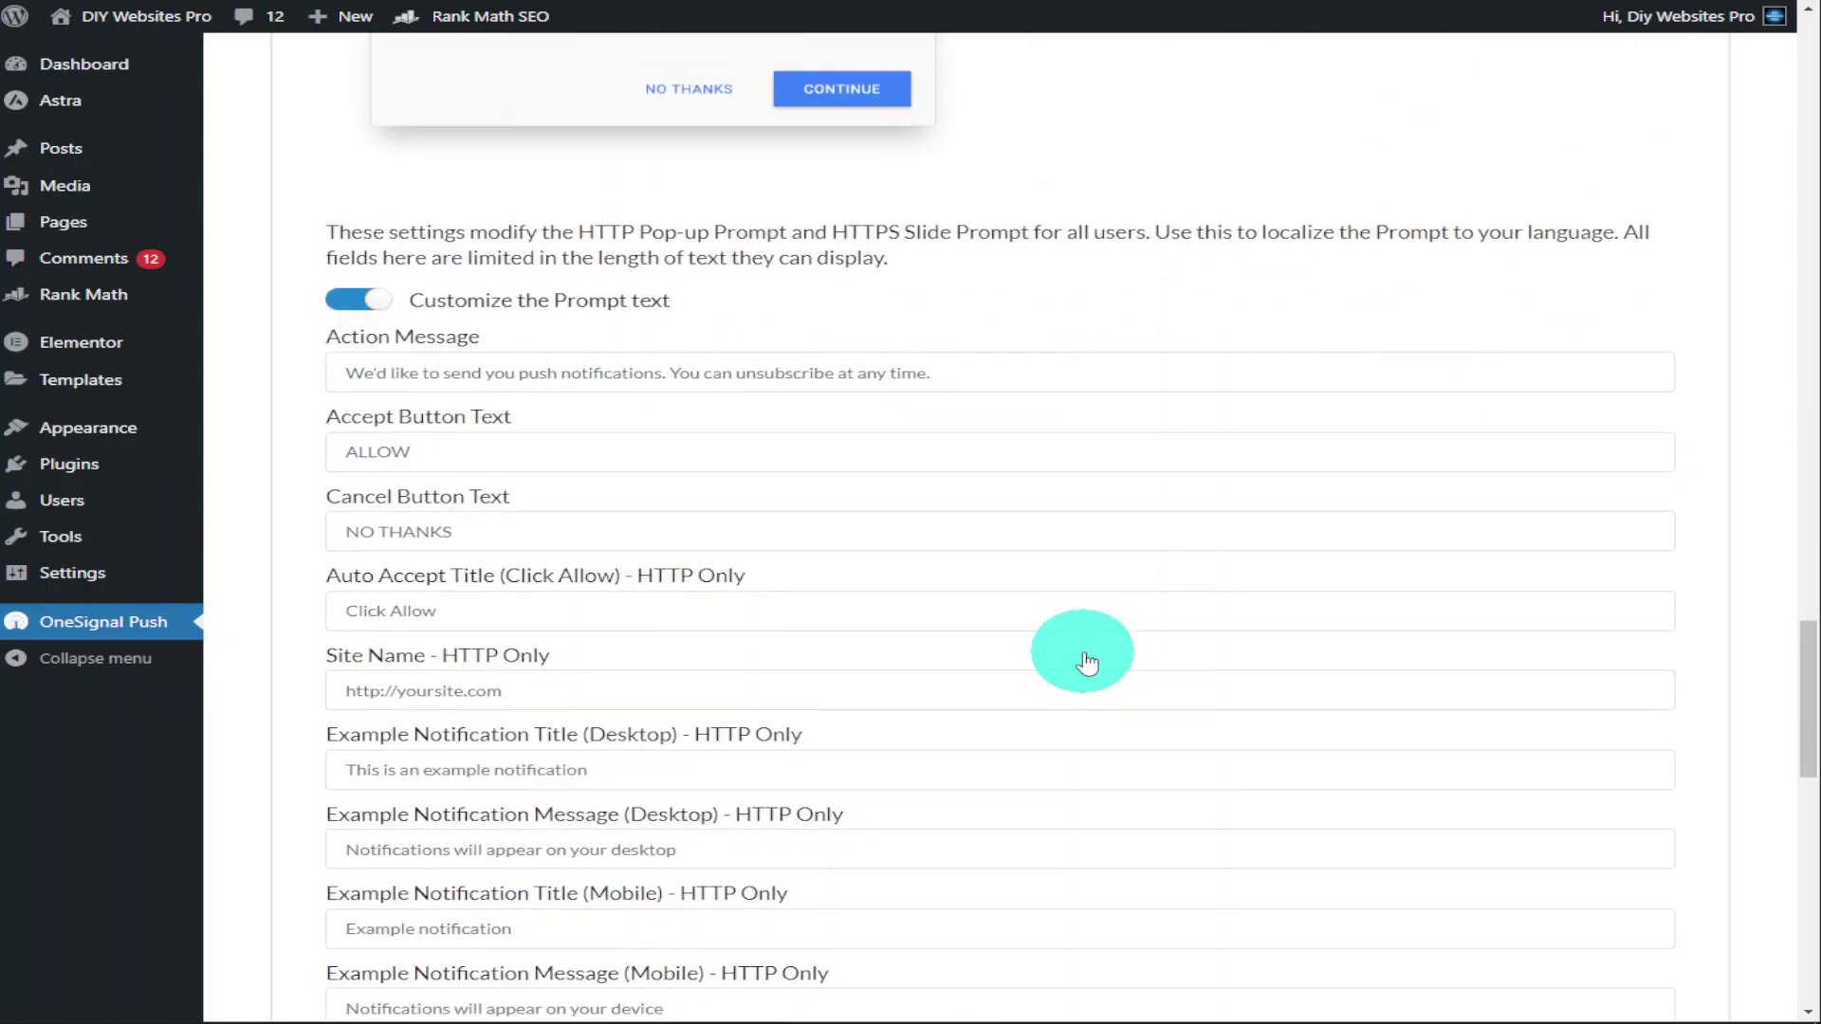
pyautogui.scroll(-3, 1087, 663)
pyautogui.scroll(-9, 1086, 653)
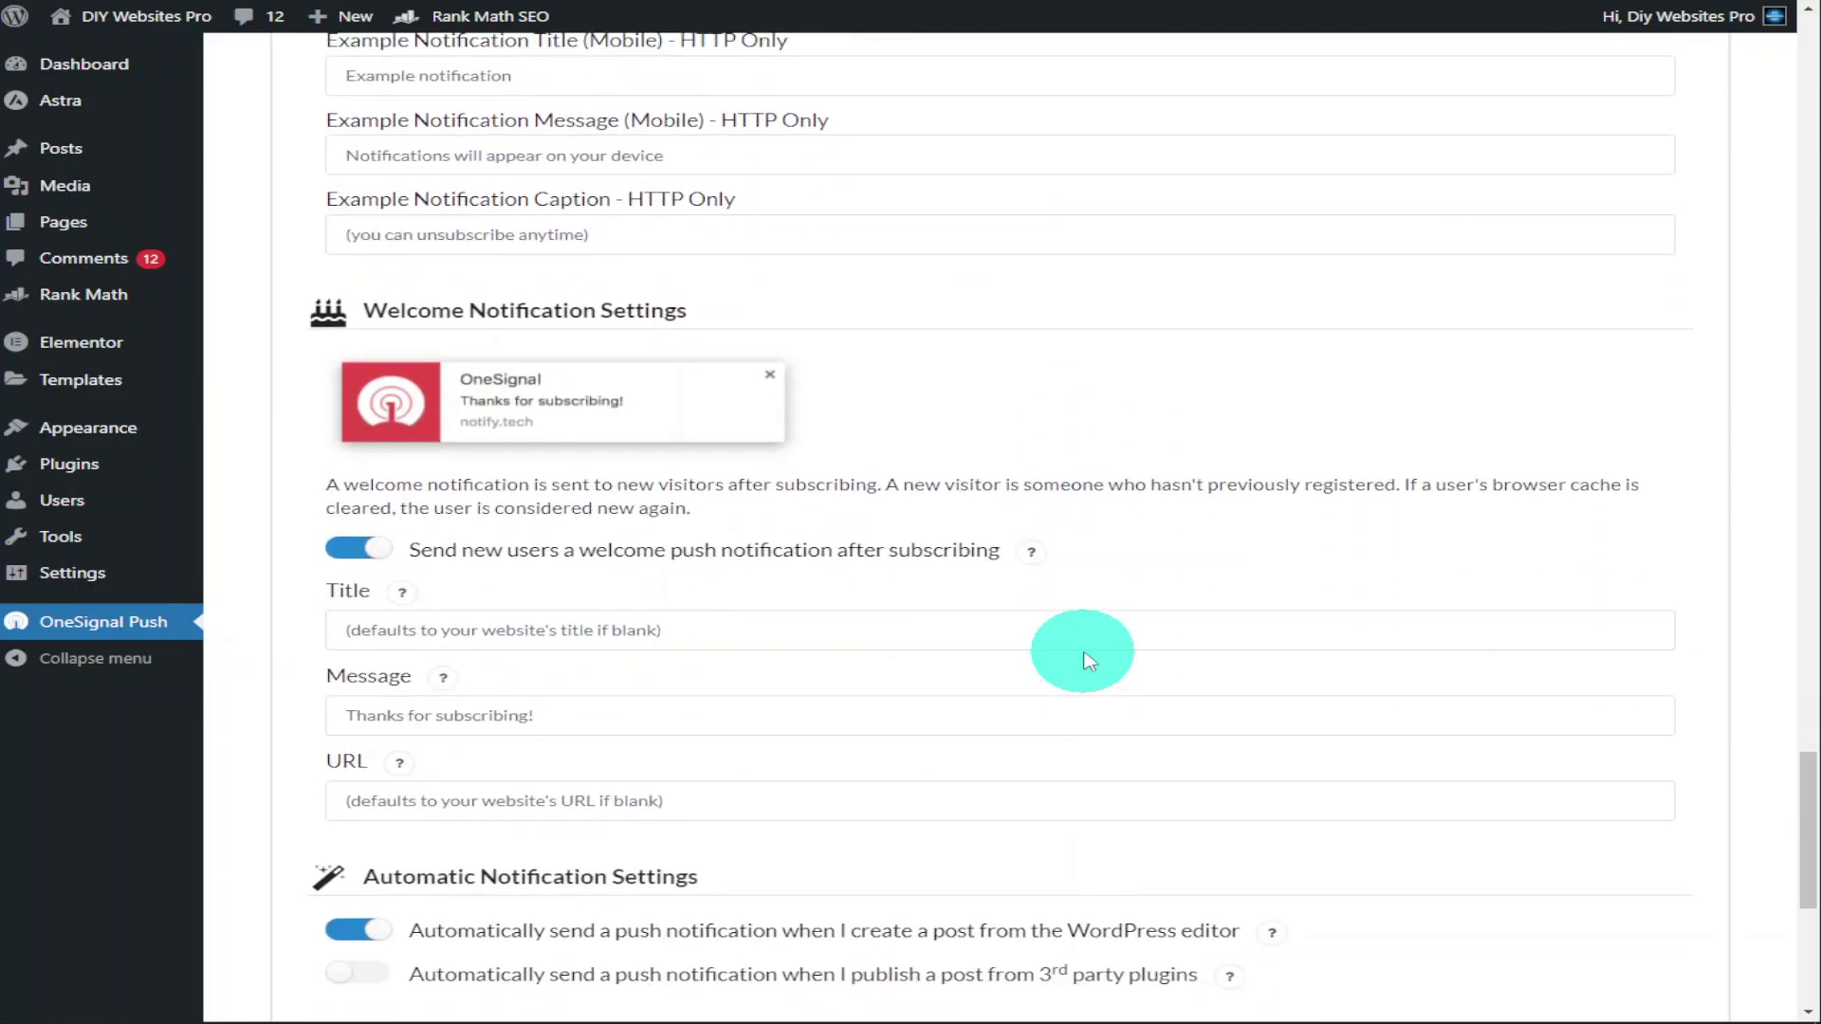
pyautogui.scroll(-9, 1089, 661)
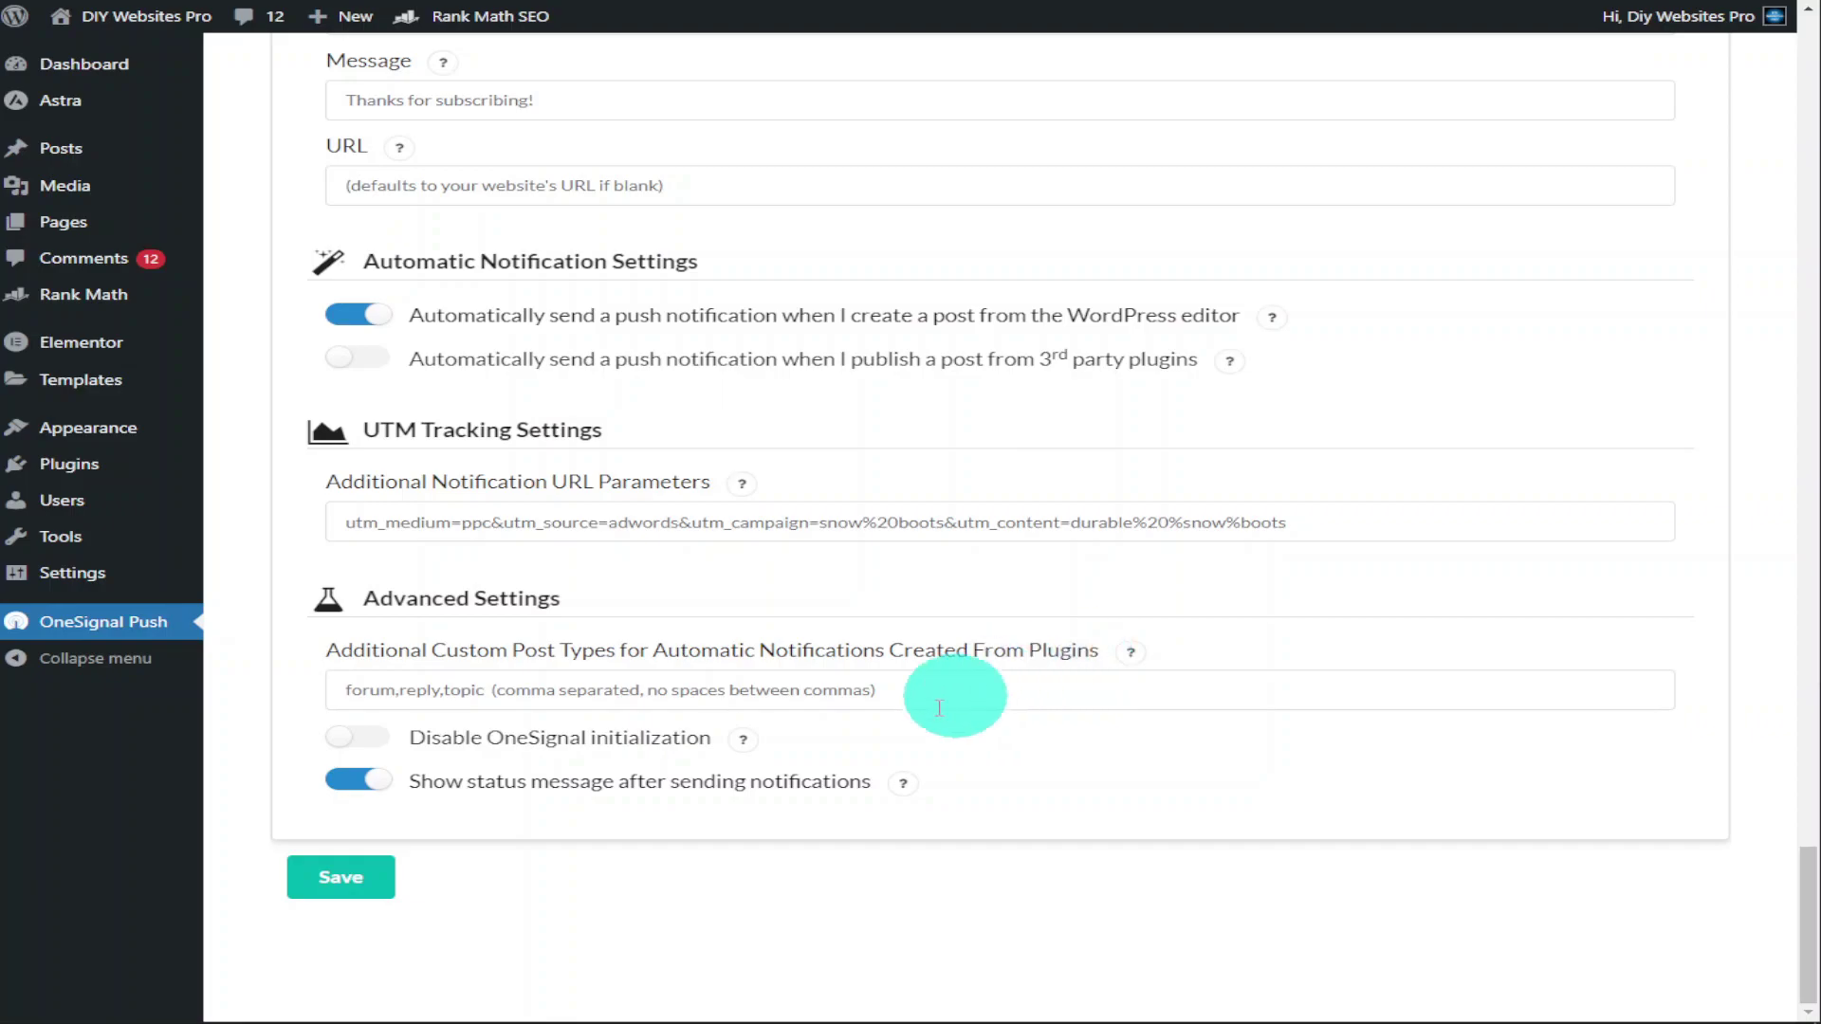
pyautogui.click(374, 878)
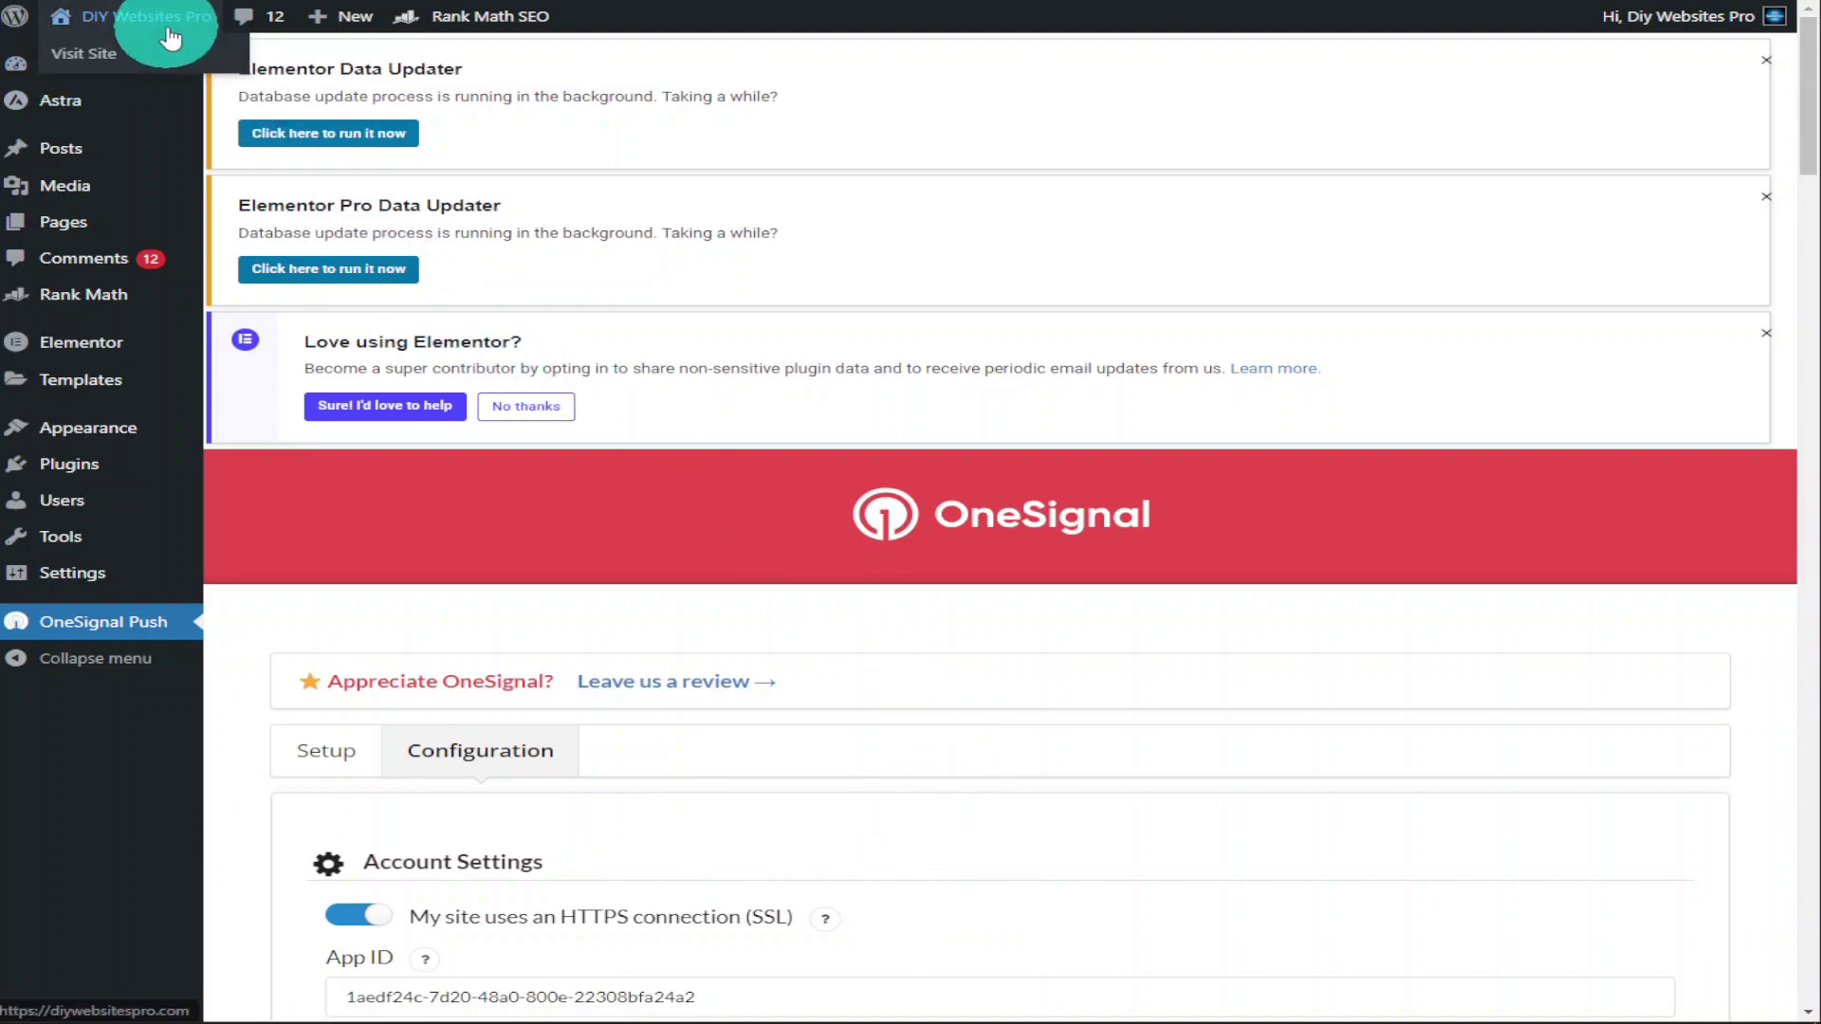
# Visit the DIY Websites Pro homepage and allow its push notifications through the bell prompt
pyautogui.click(169, 34)
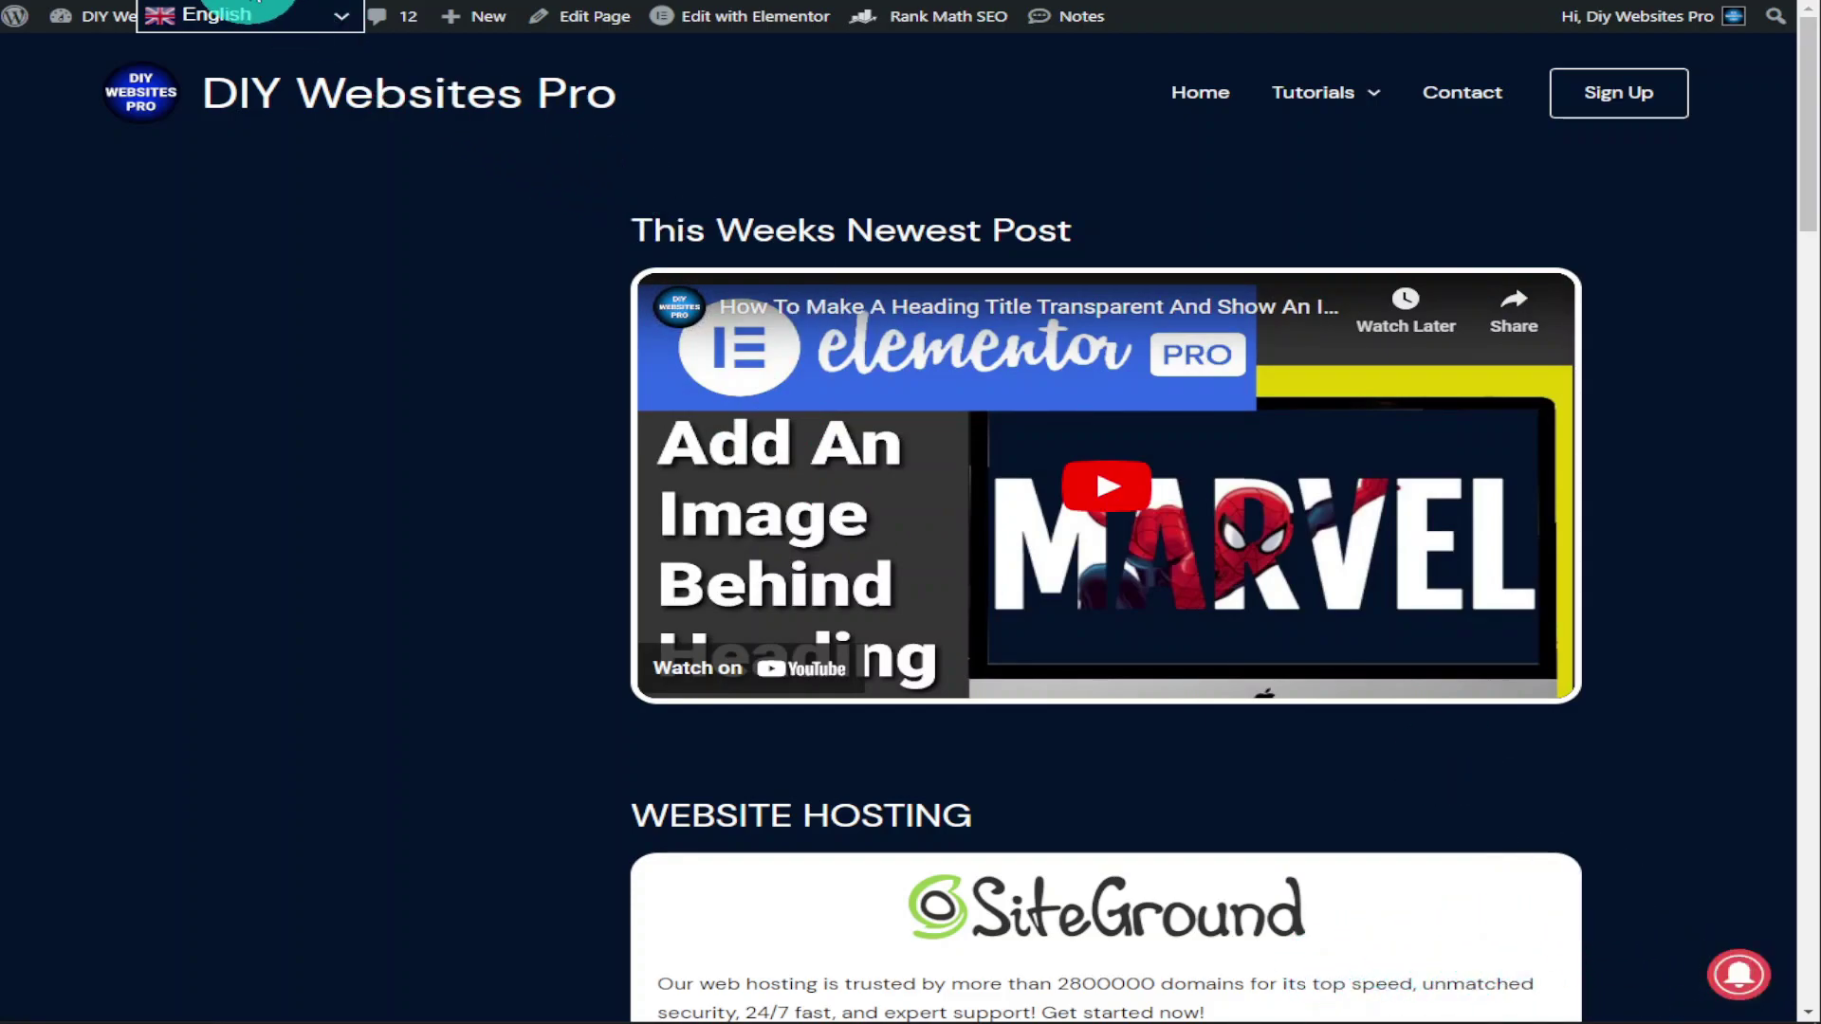
pyautogui.click(247, 14)
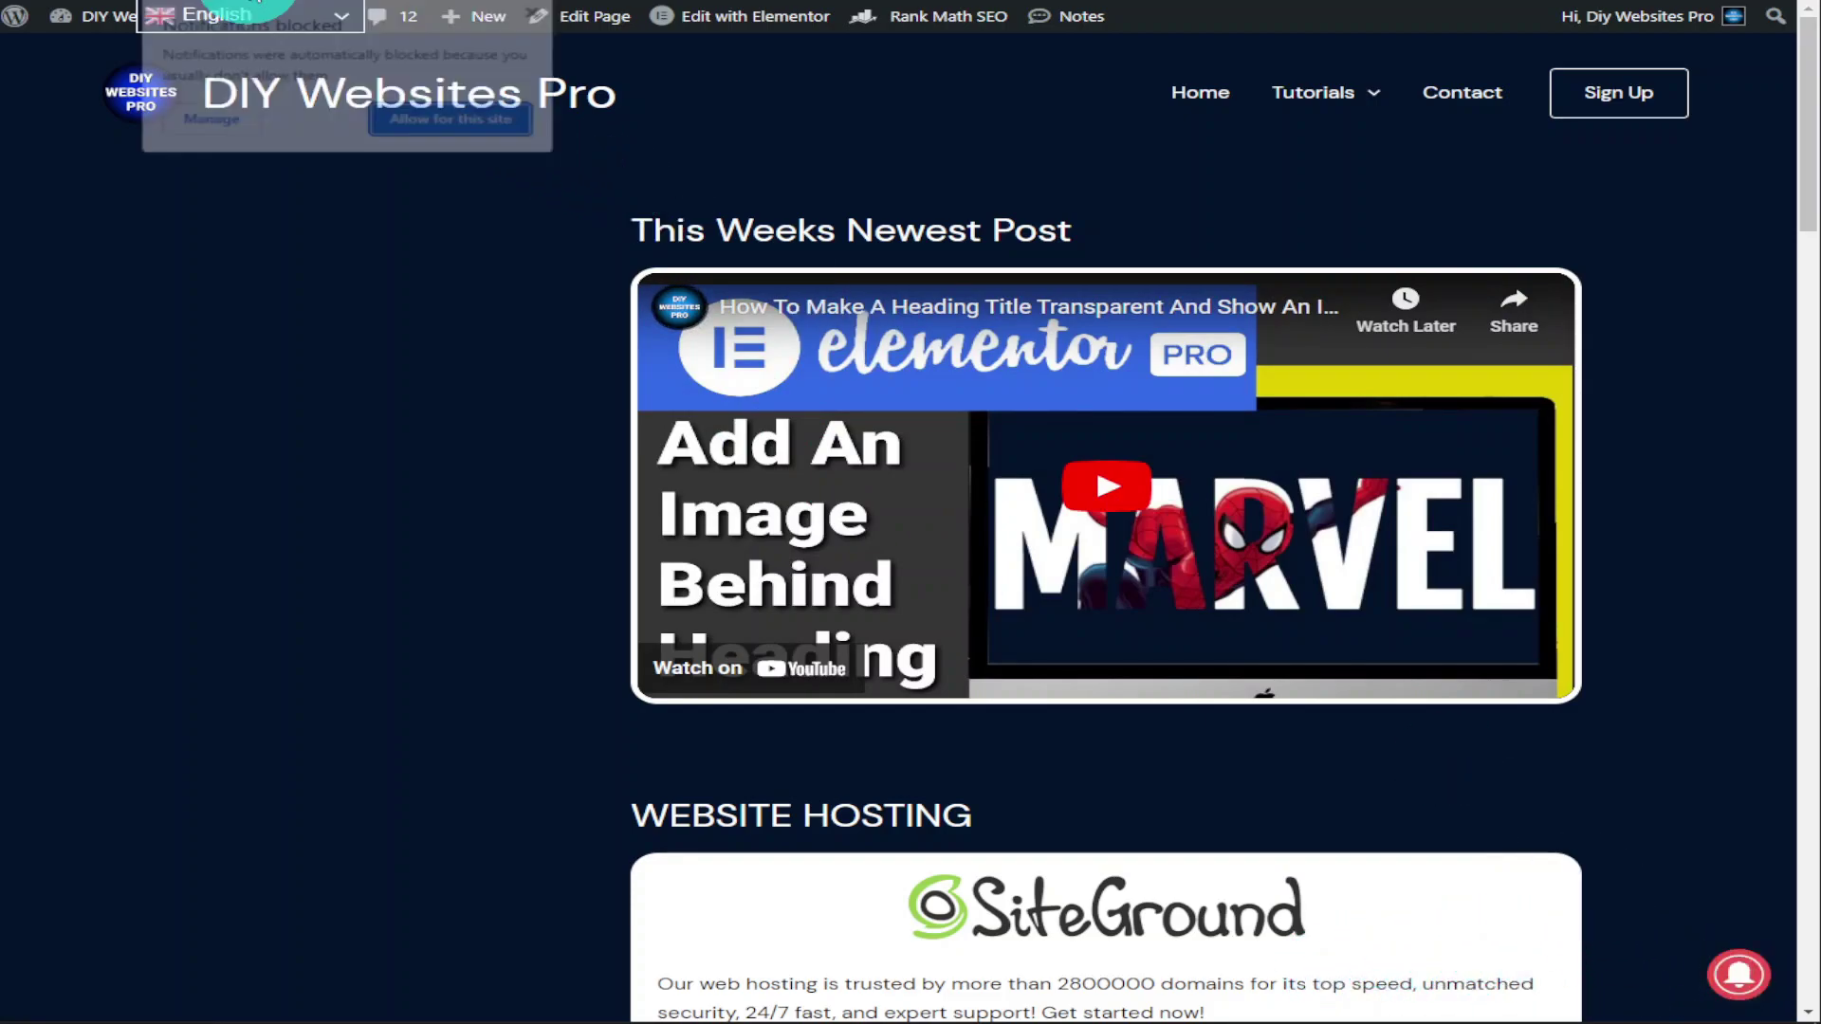
pyautogui.click(417, 121)
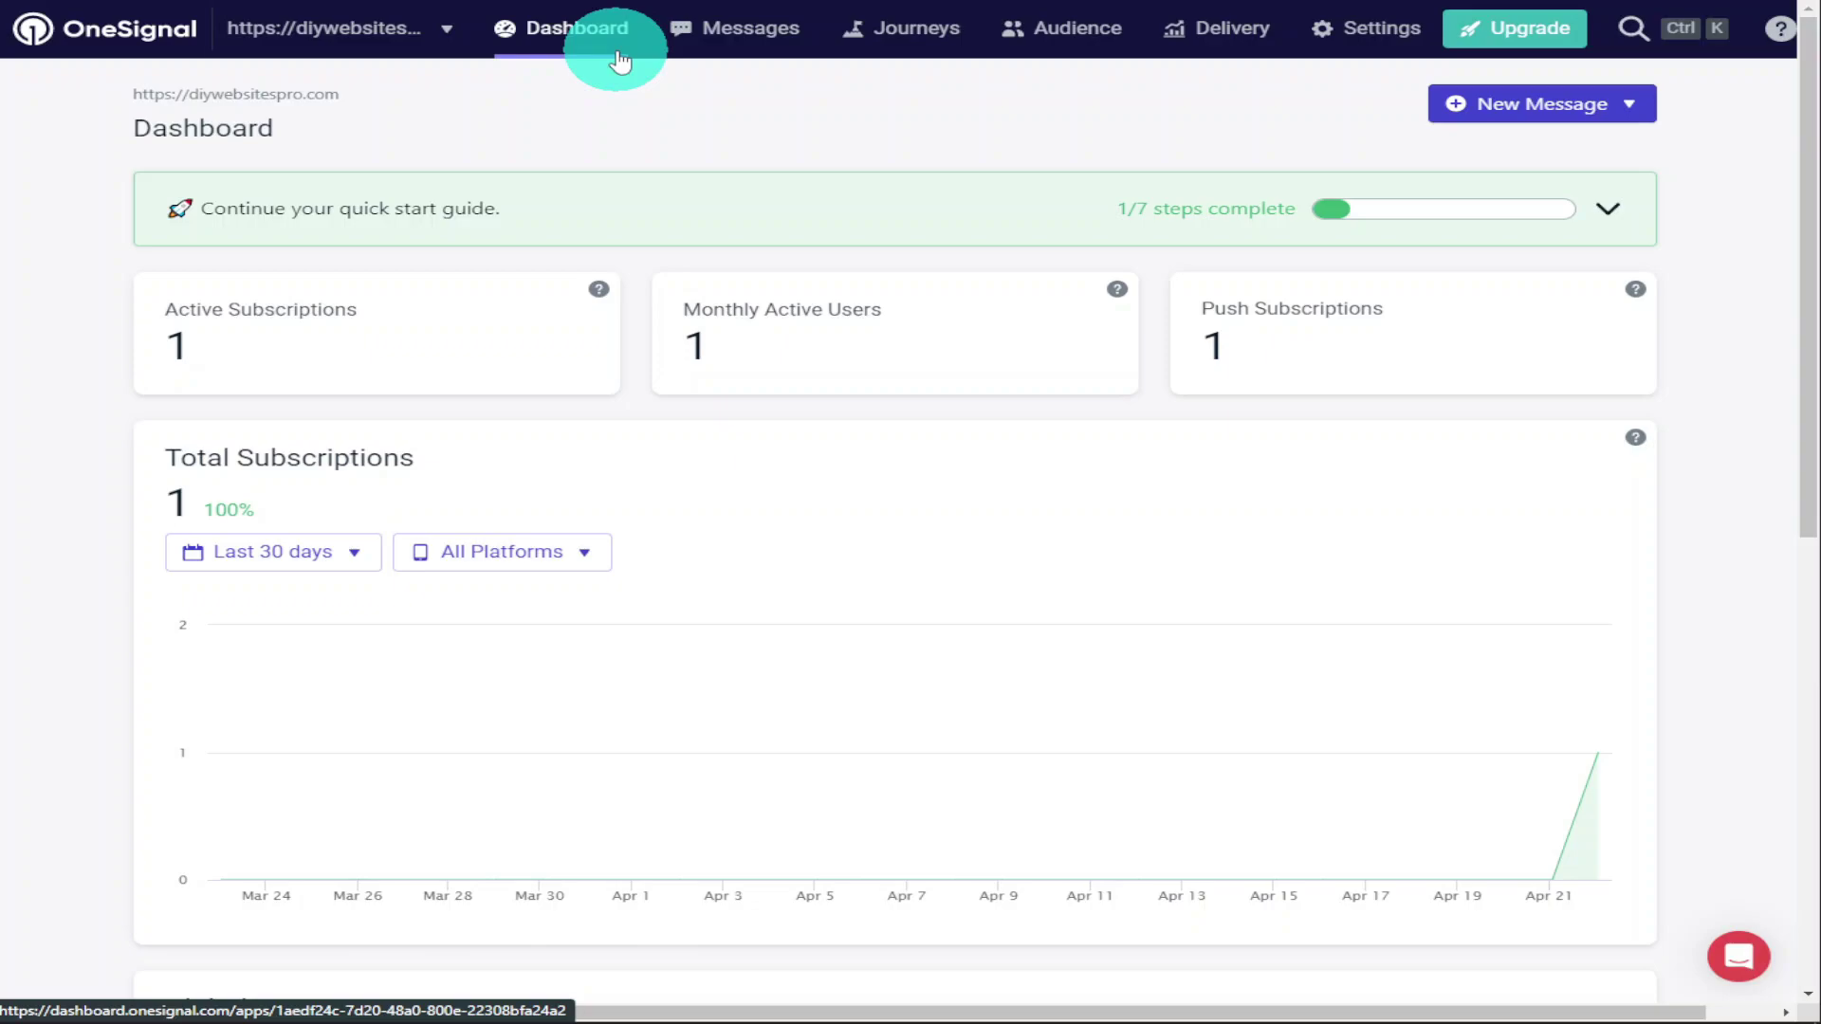
# Change the Total Subscriptions range to Past Year, leaving All Platforms unchanged, and review the dashboard
pyautogui.click(351, 554)
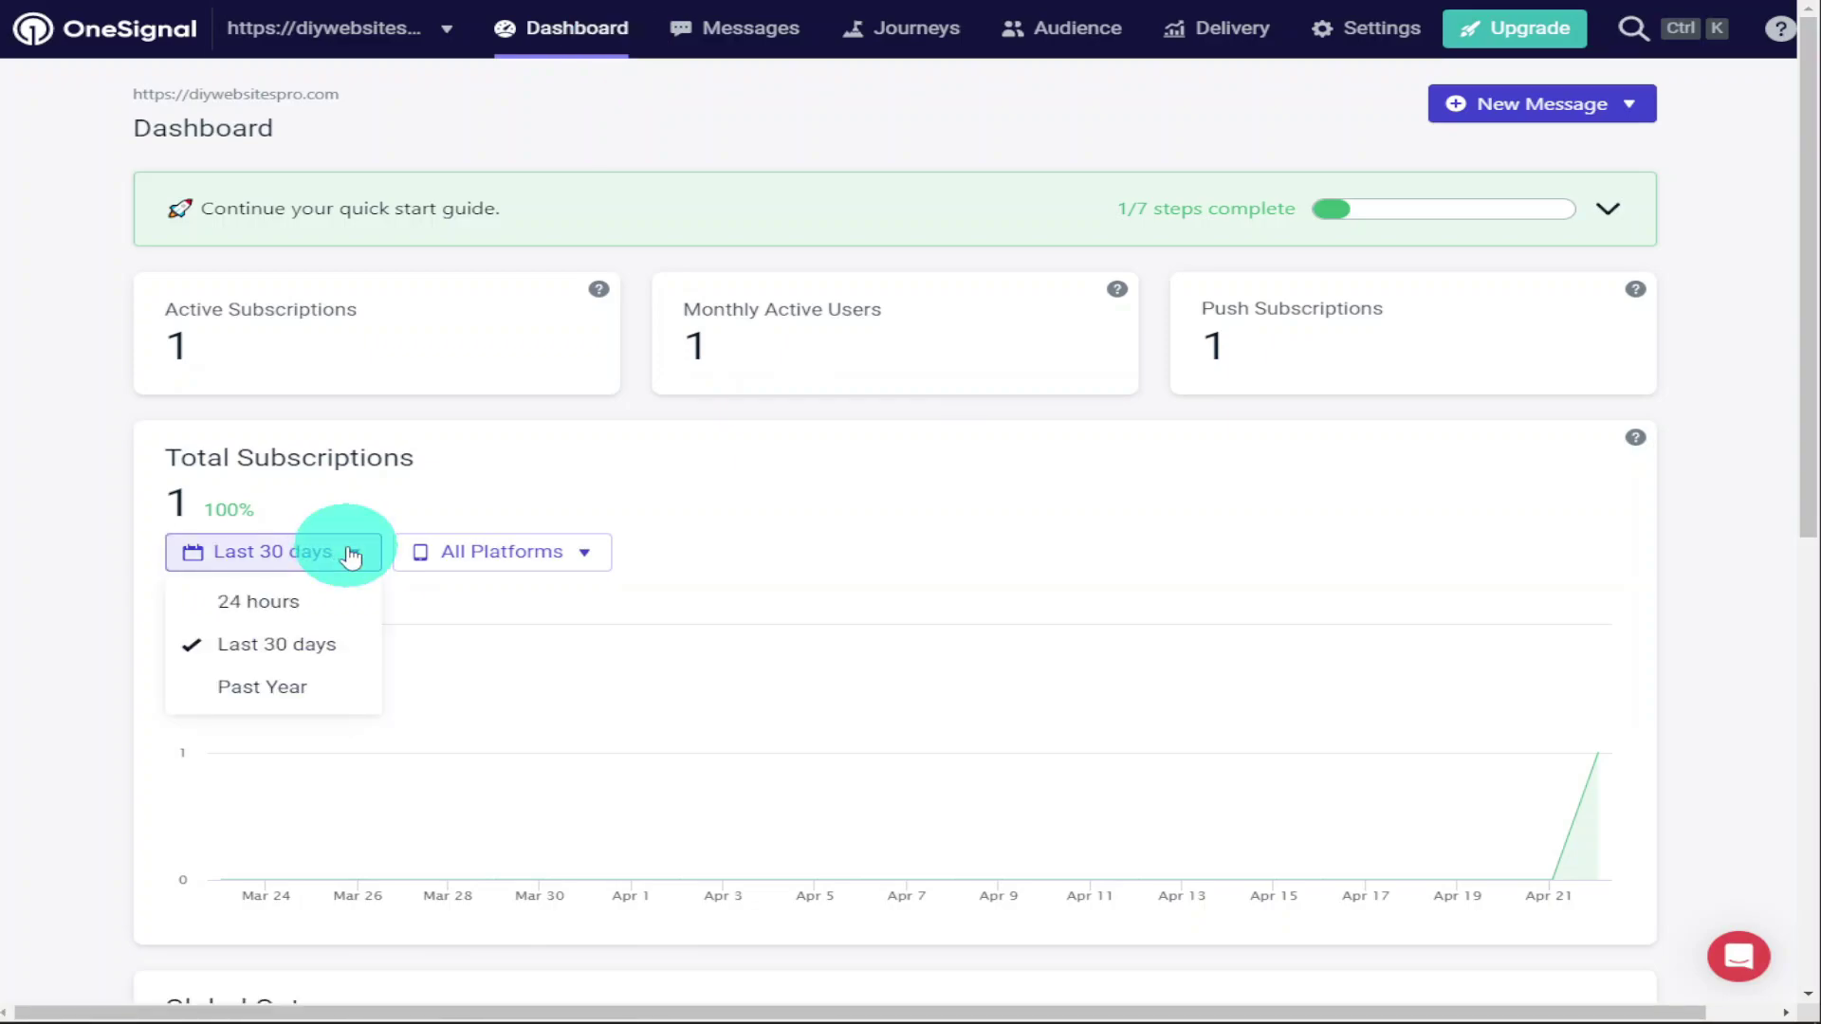
pyautogui.click(356, 684)
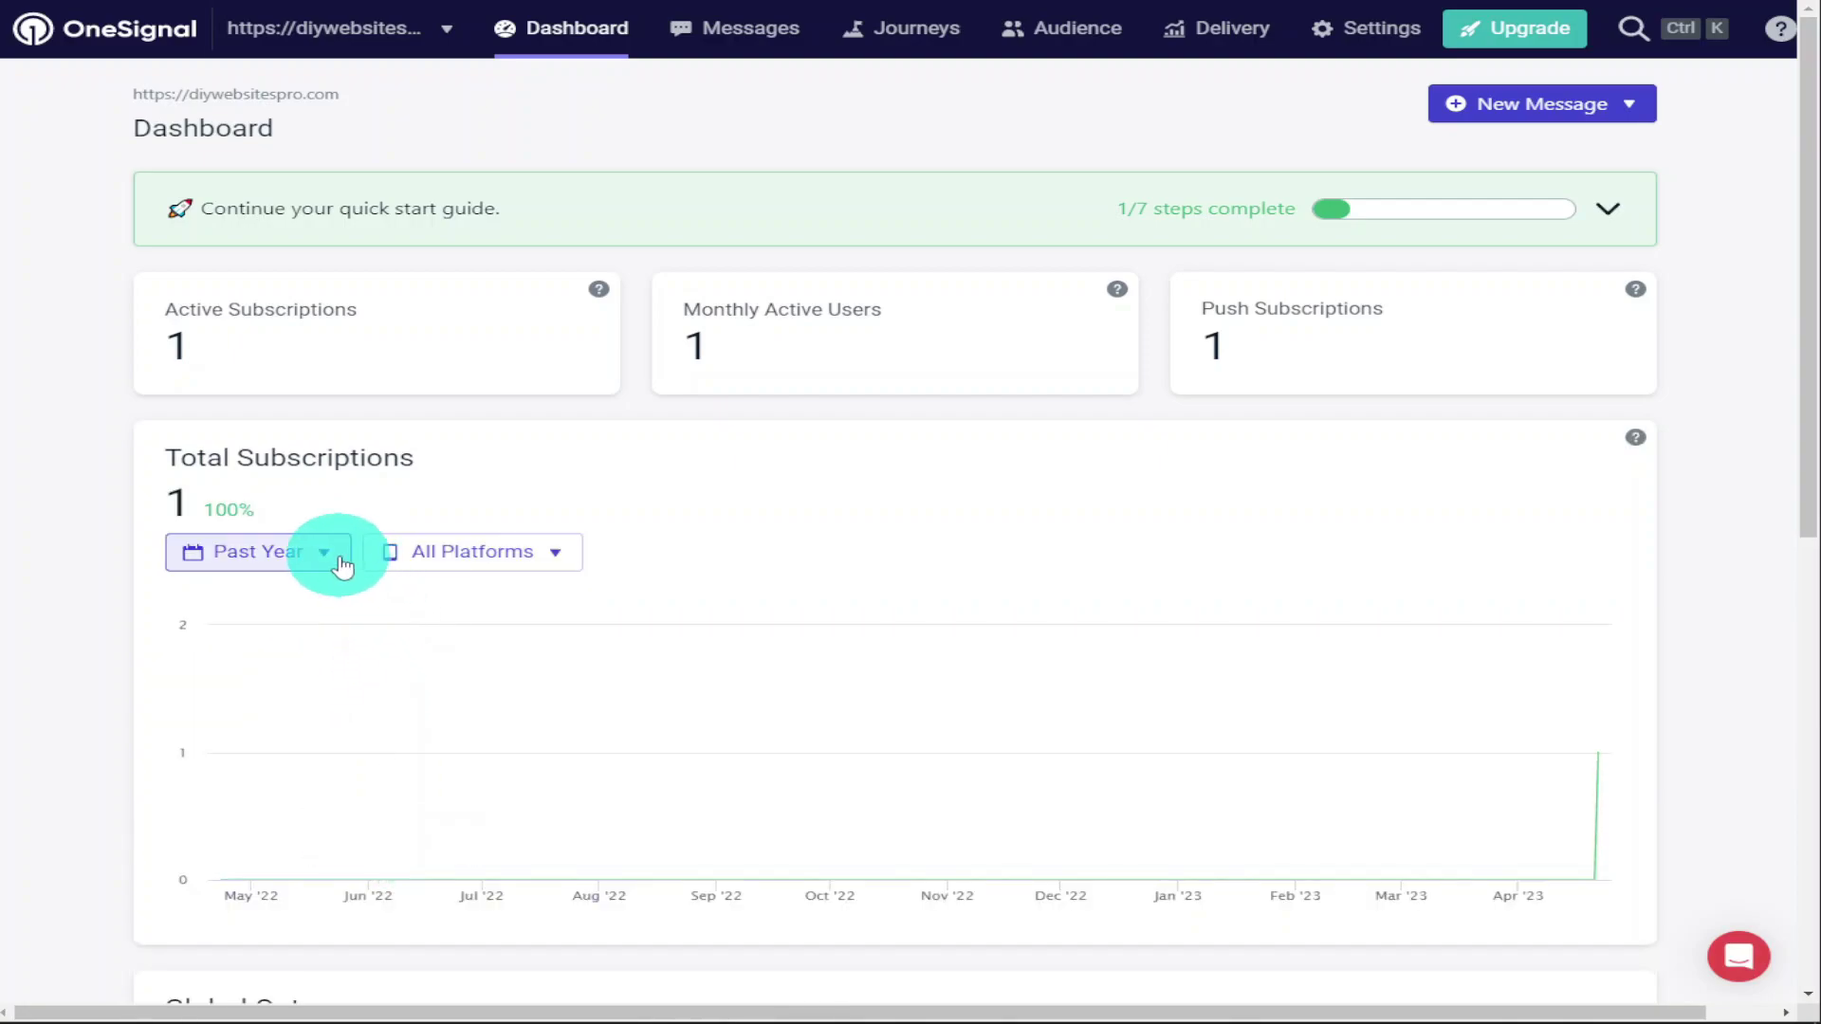
pyautogui.click(550, 558)
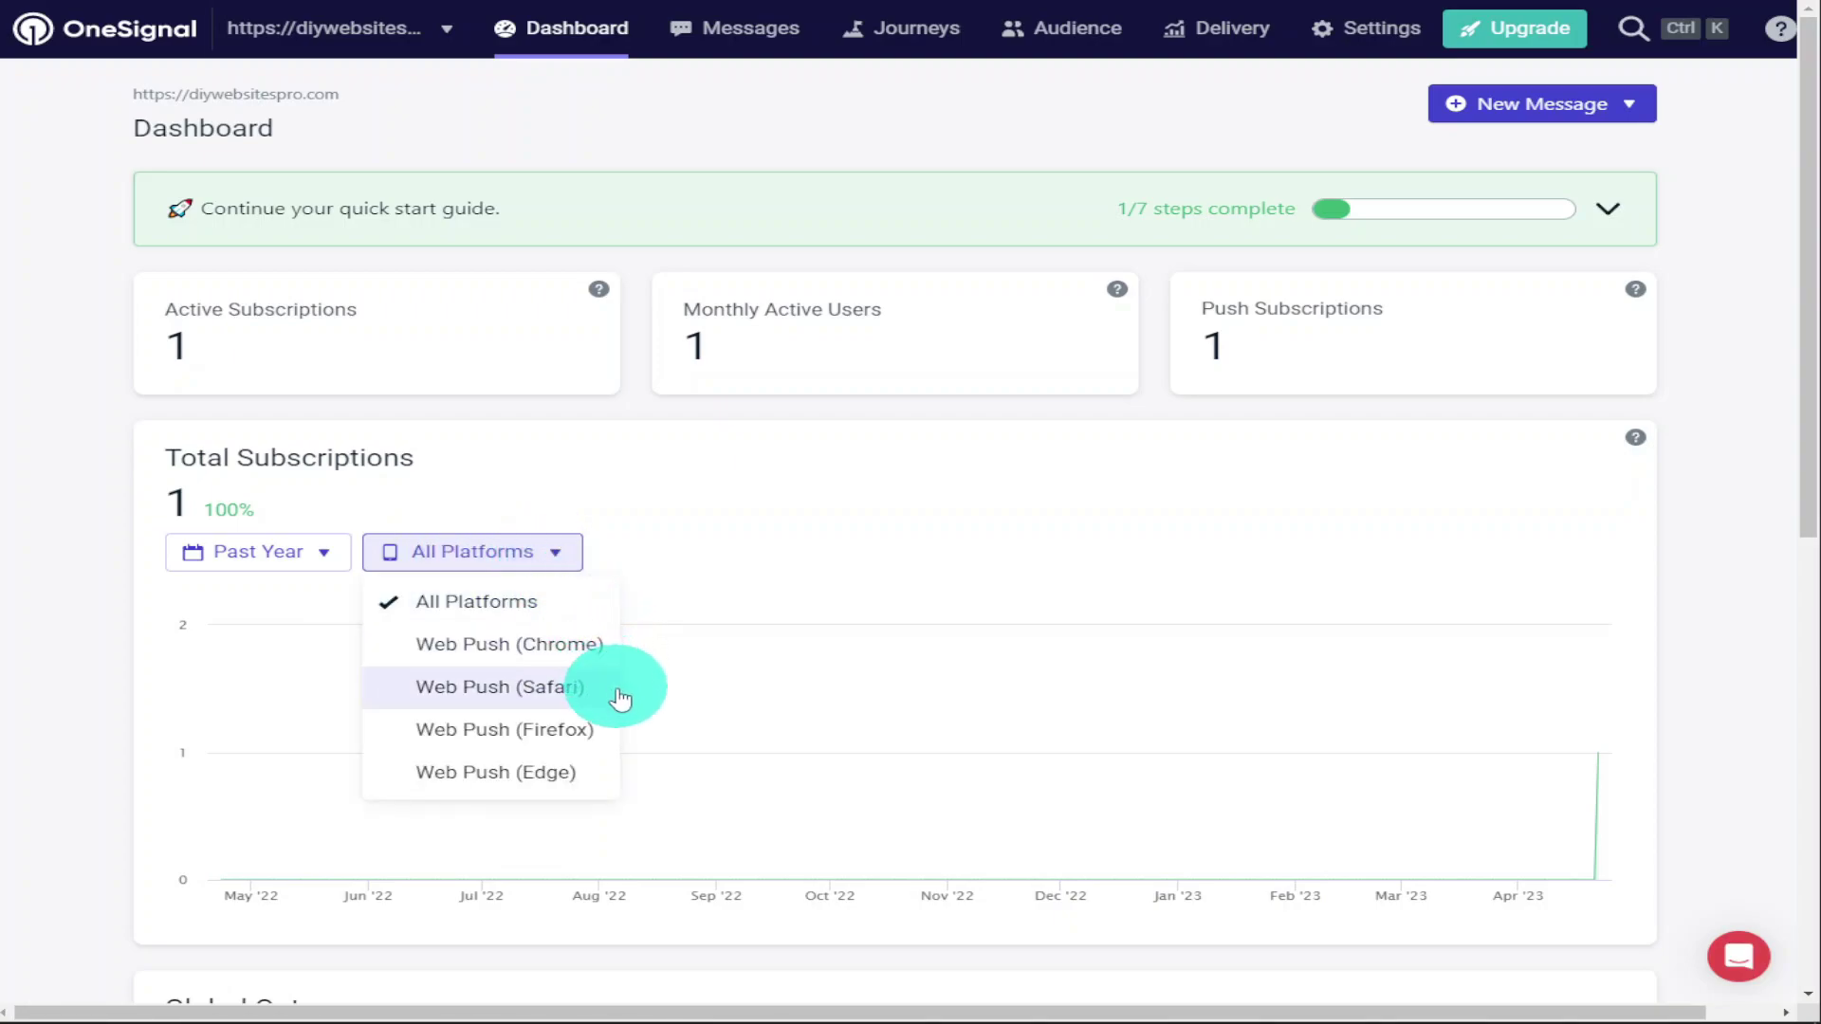
pyautogui.click(691, 560)
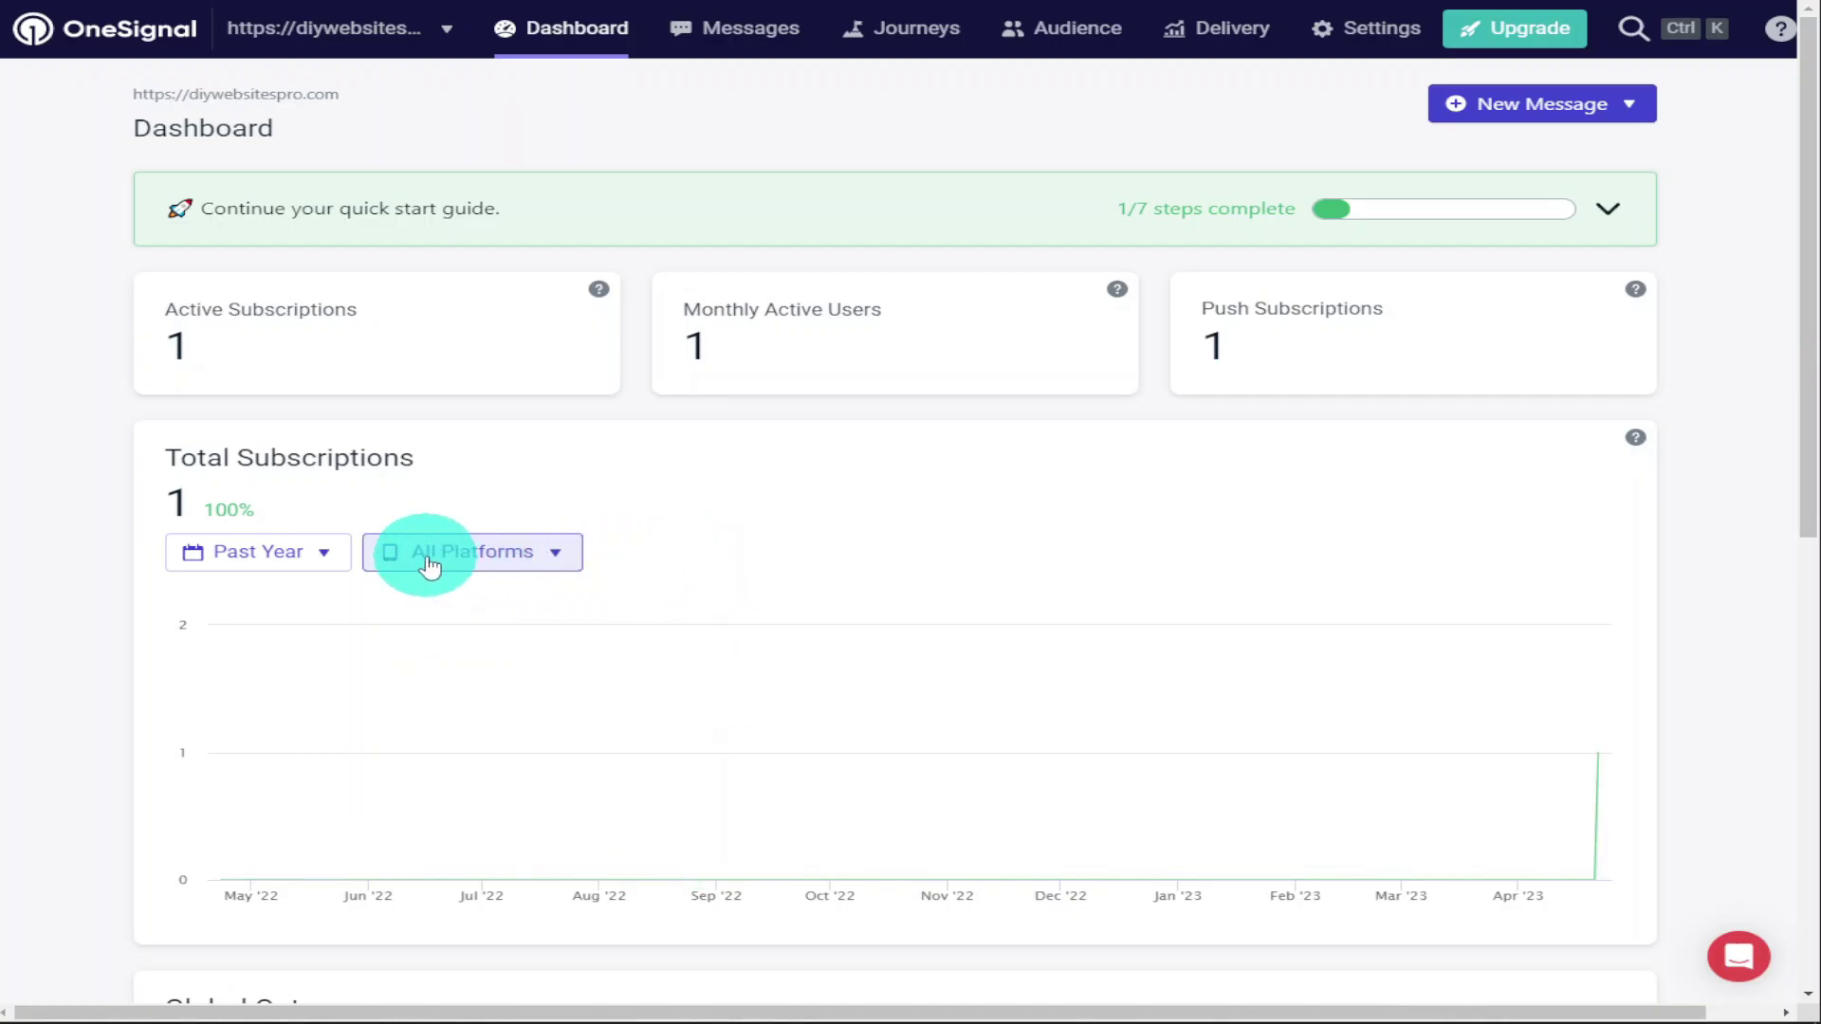
pyautogui.scroll(-5, 429, 567)
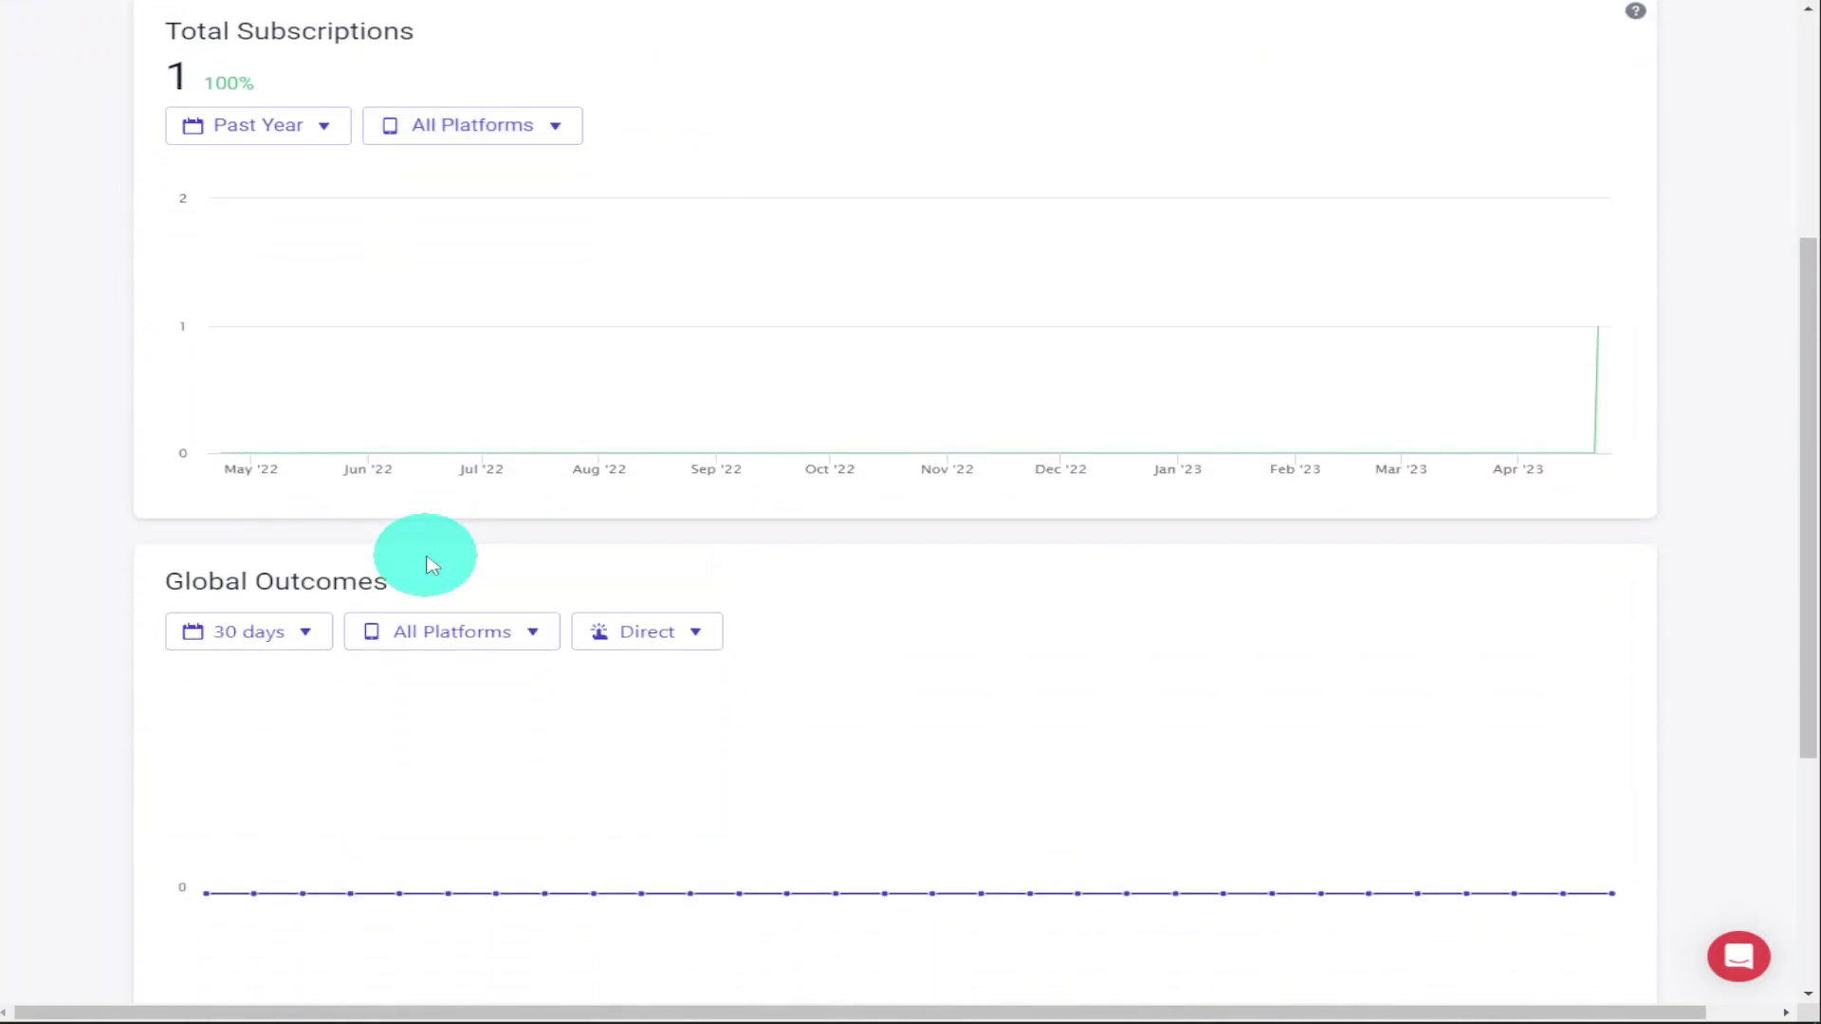
pyautogui.scroll(-5, 431, 565)
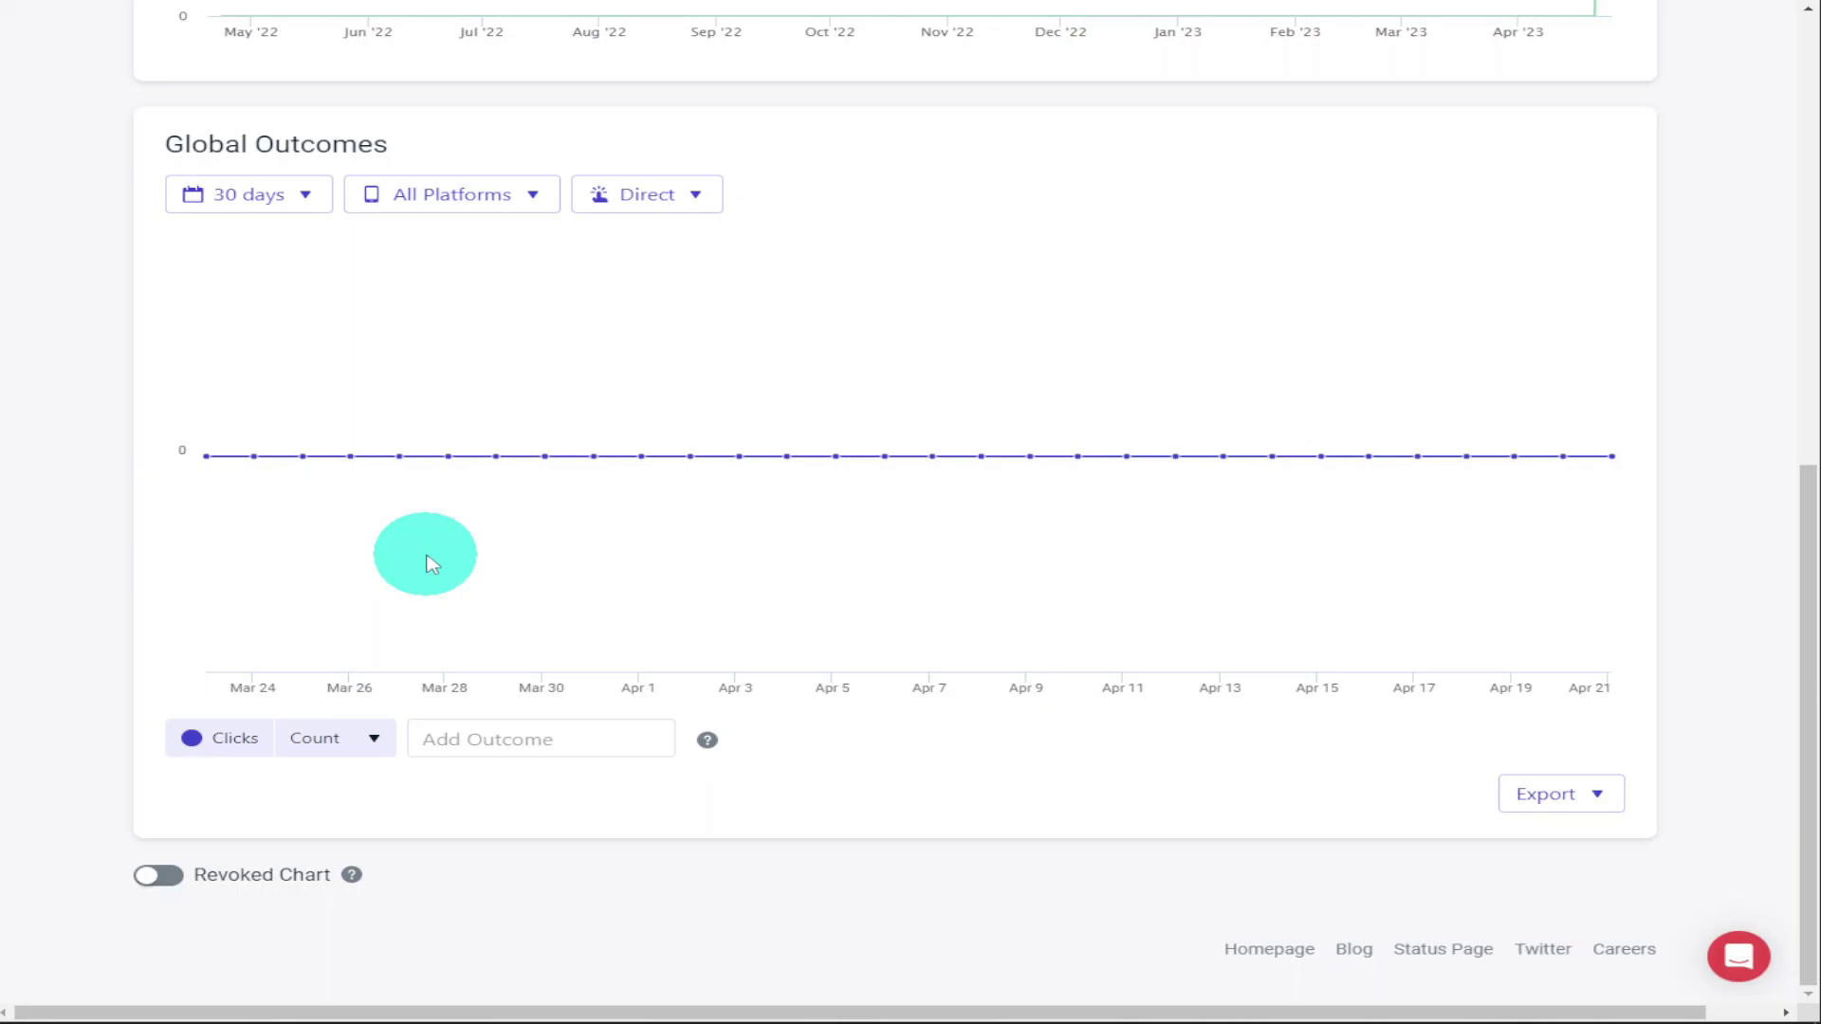
pyautogui.scroll(8, 428, 562)
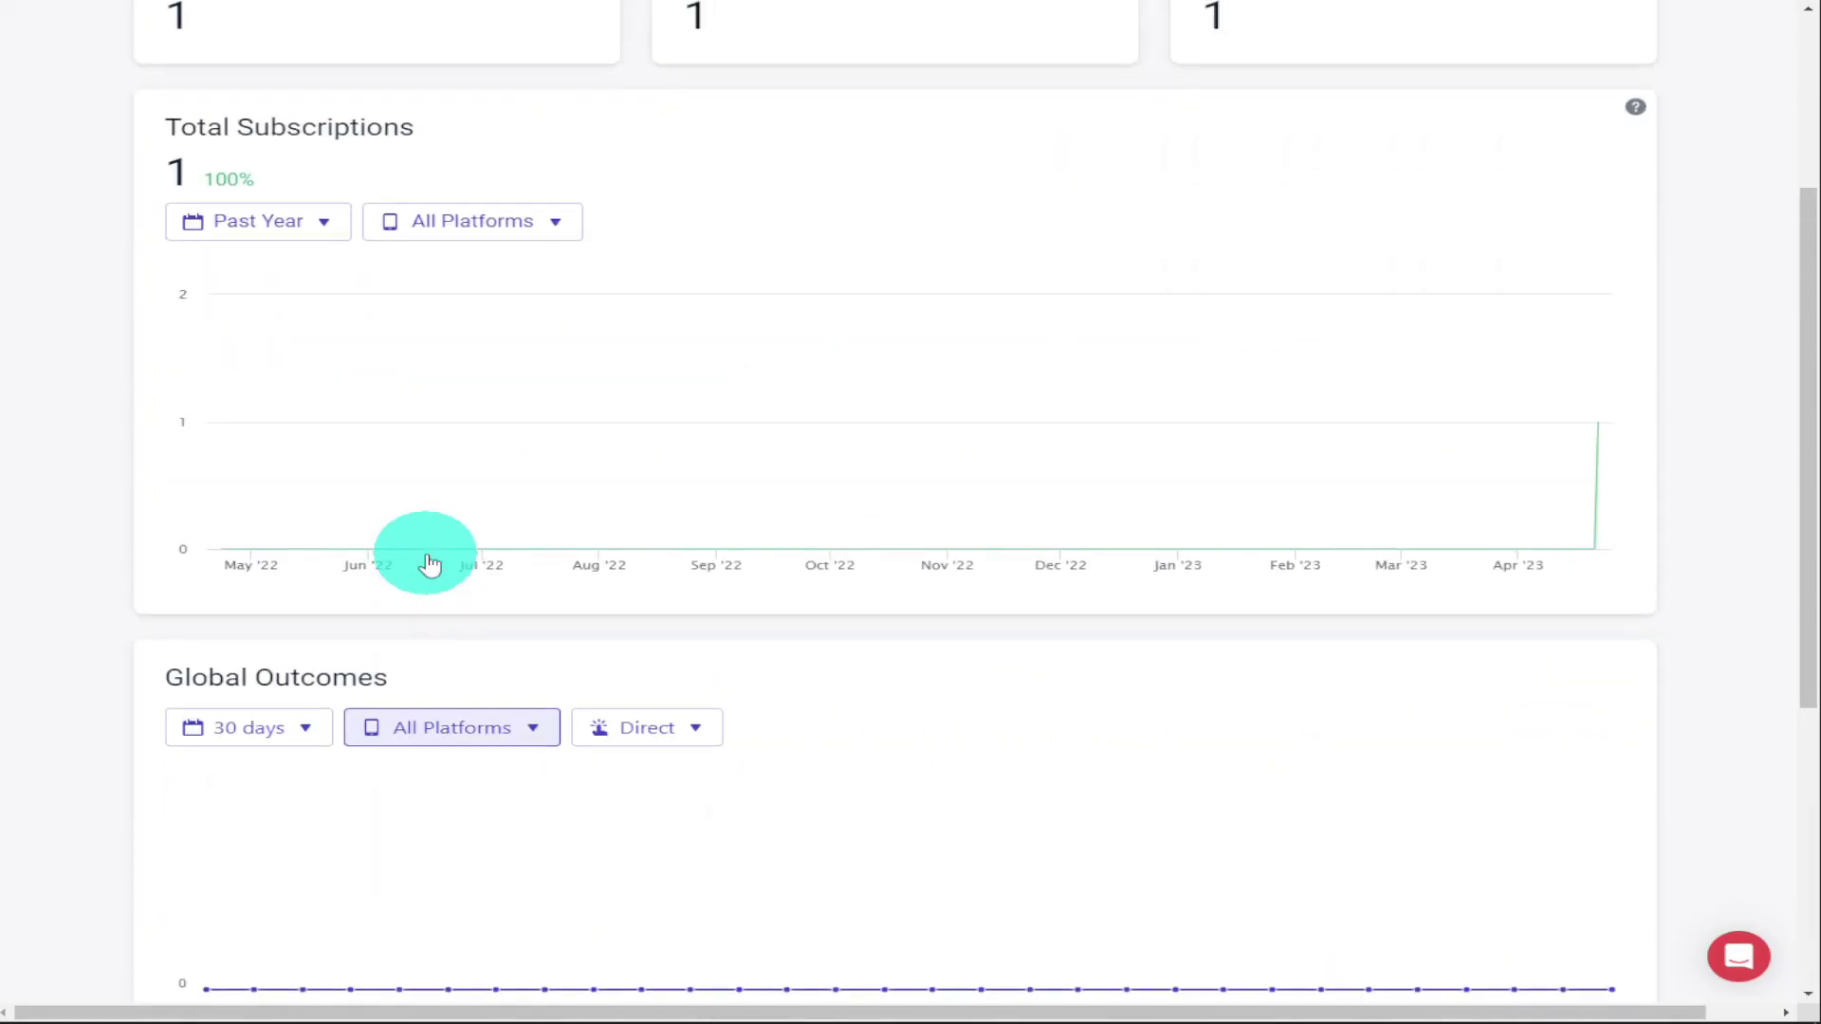